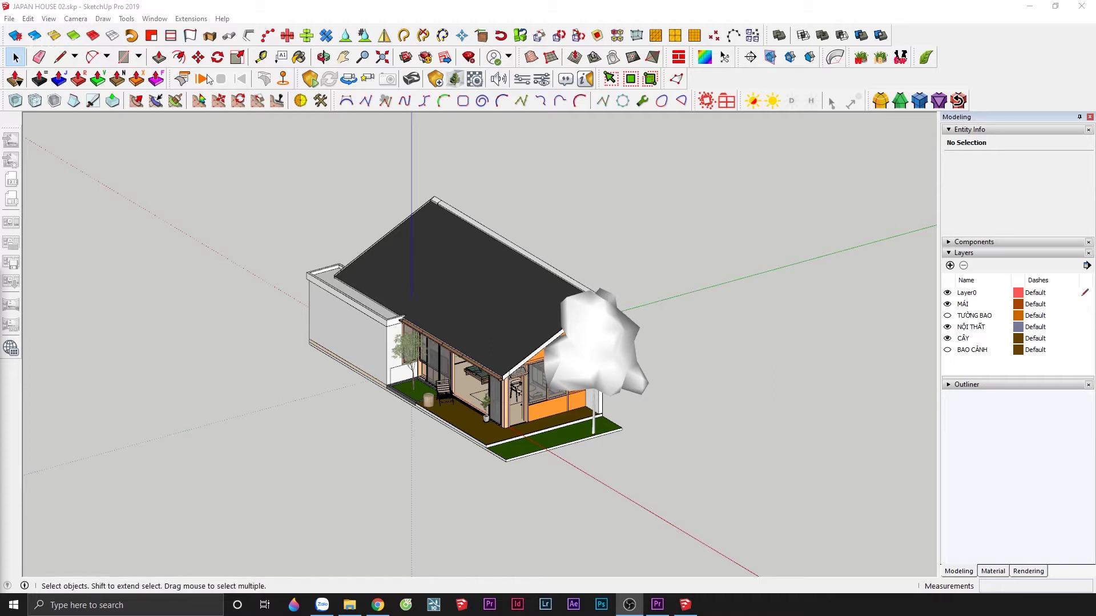
Launch a live Enscape render of the JAPAN HOUSE 02 model from SketchUp.
{"action": "left_click", "coordinate": [299, 79]}
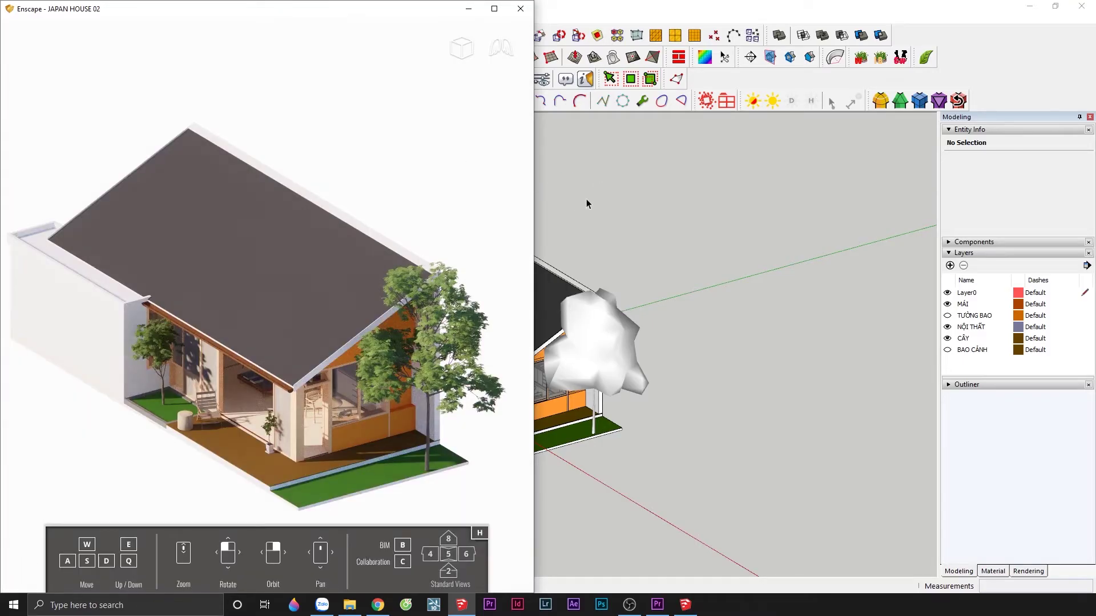
Place SketchUp beside the render, review the material Type list unchanged, and close the material editor.
{"action": "left_click", "coordinate": [1054, 7]}
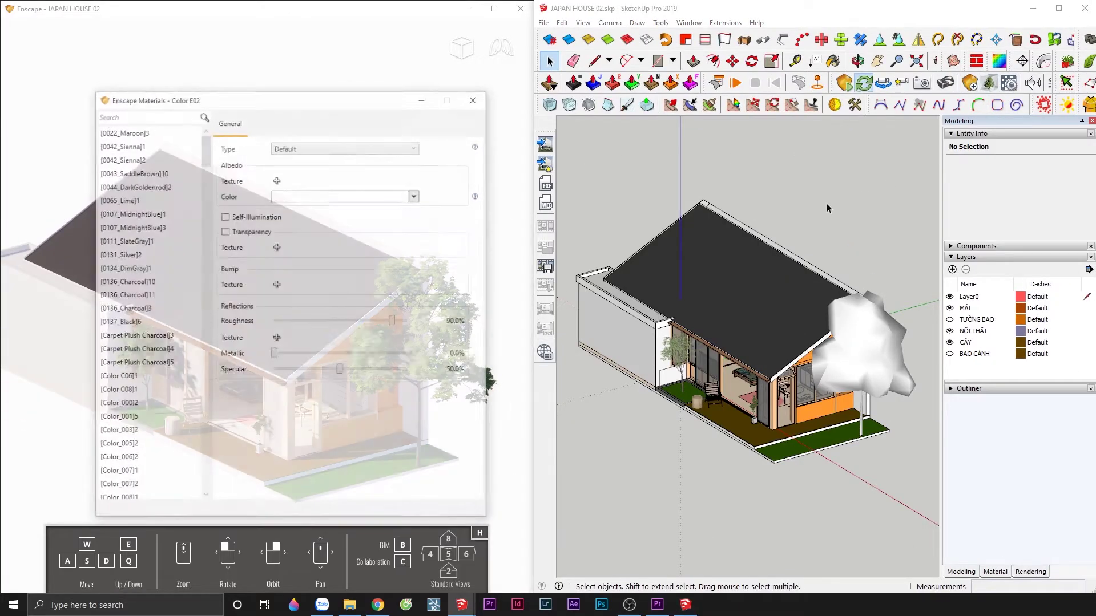
{"action": "left_click_drag", "start_coordinate": [383, 104], "coordinate": [725, 125]}
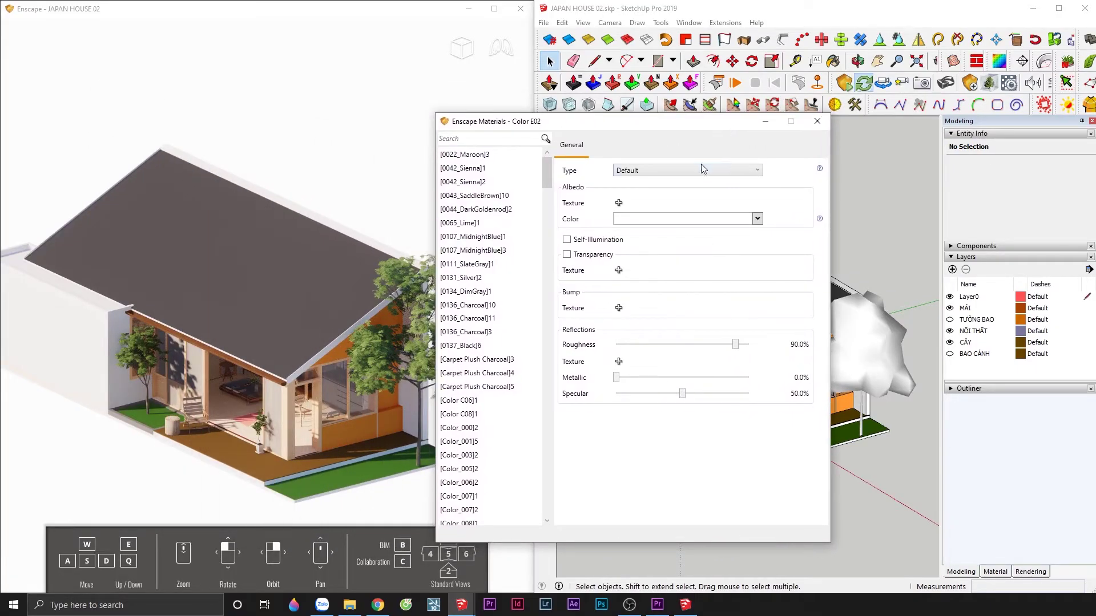
{"action": "left_click", "coordinate": [699, 170]}
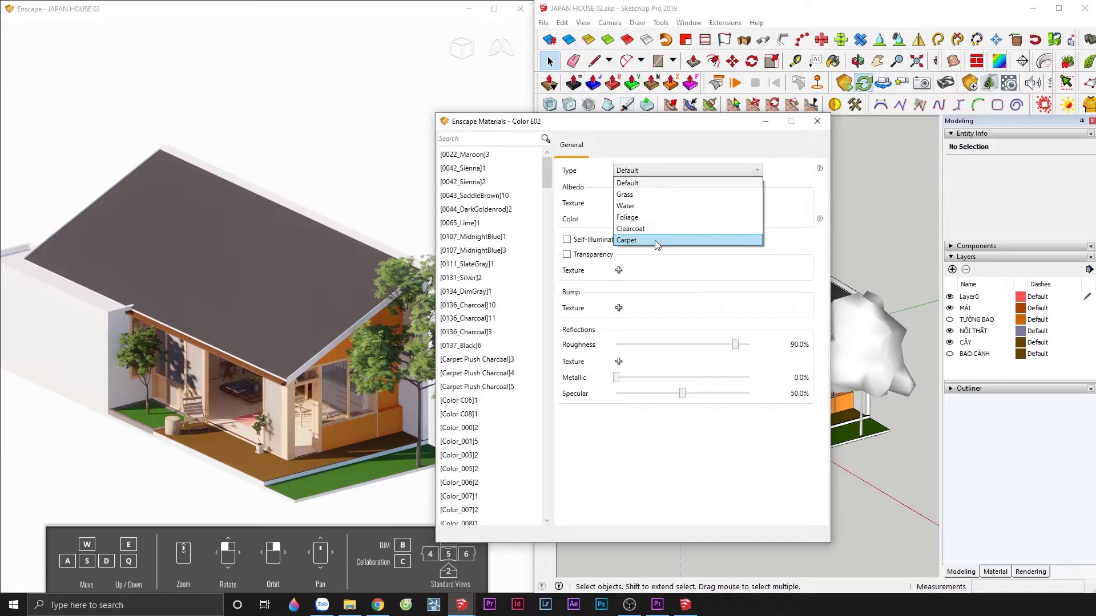
{"action": "left_click", "coordinate": [601, 222]}
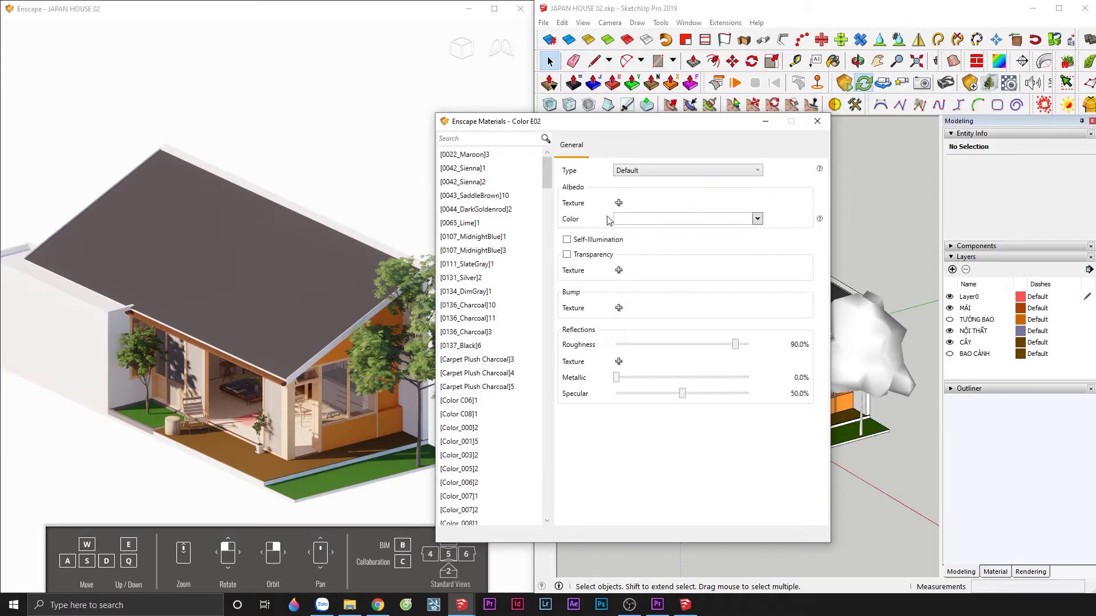
{"action": "left_click", "coordinate": [817, 122]}
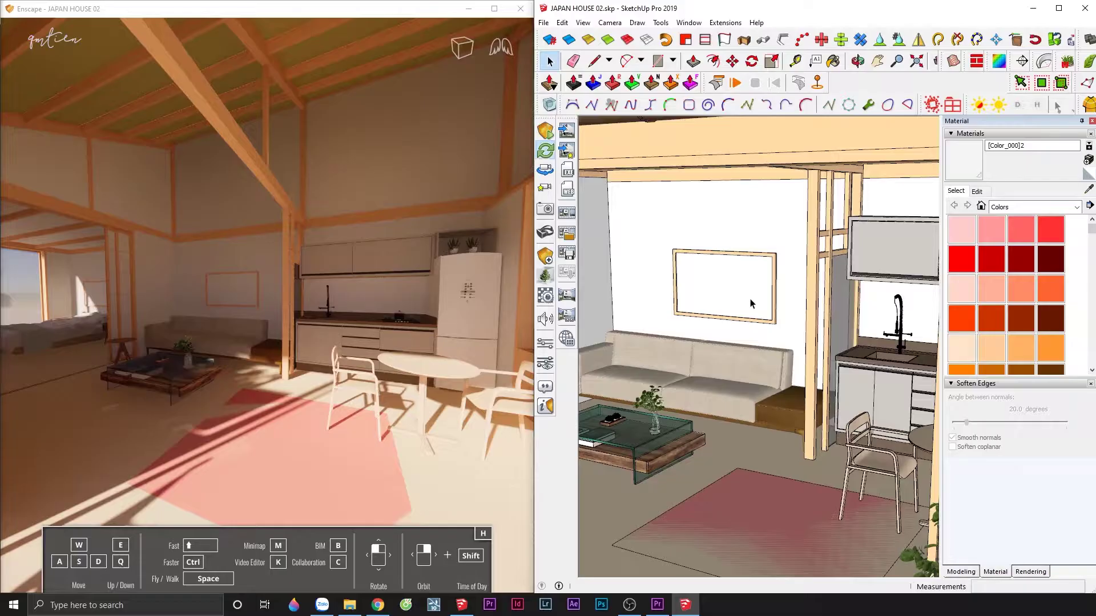
Sample the wall's [Color_000]2 material and open its Enscape settings, keeping Type at Default.
{"action": "key", "text": "b"}
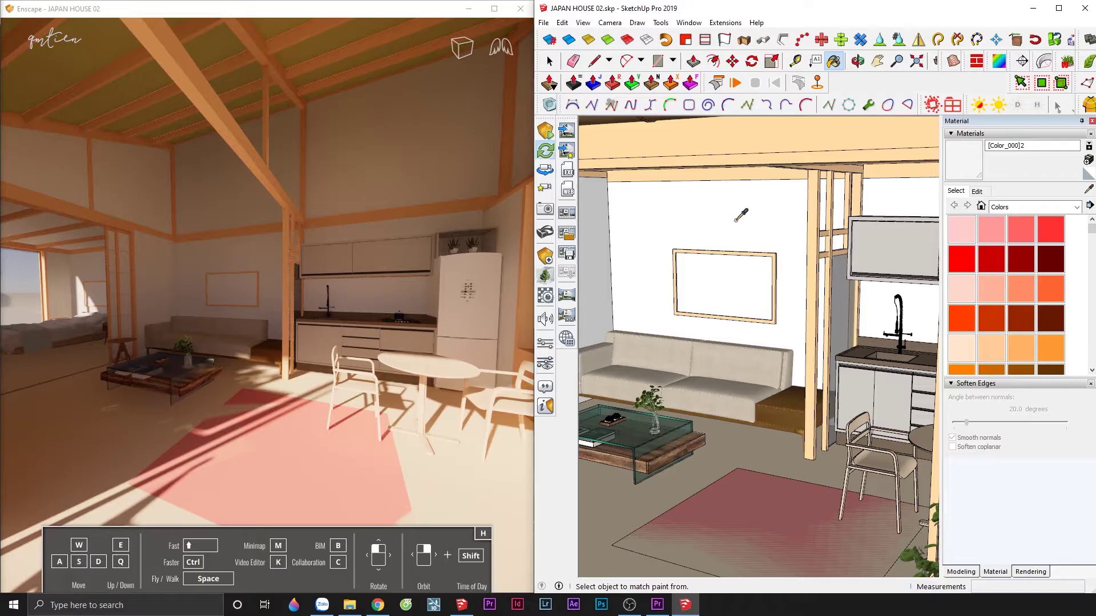
{"action": "key", "text": "alt"}
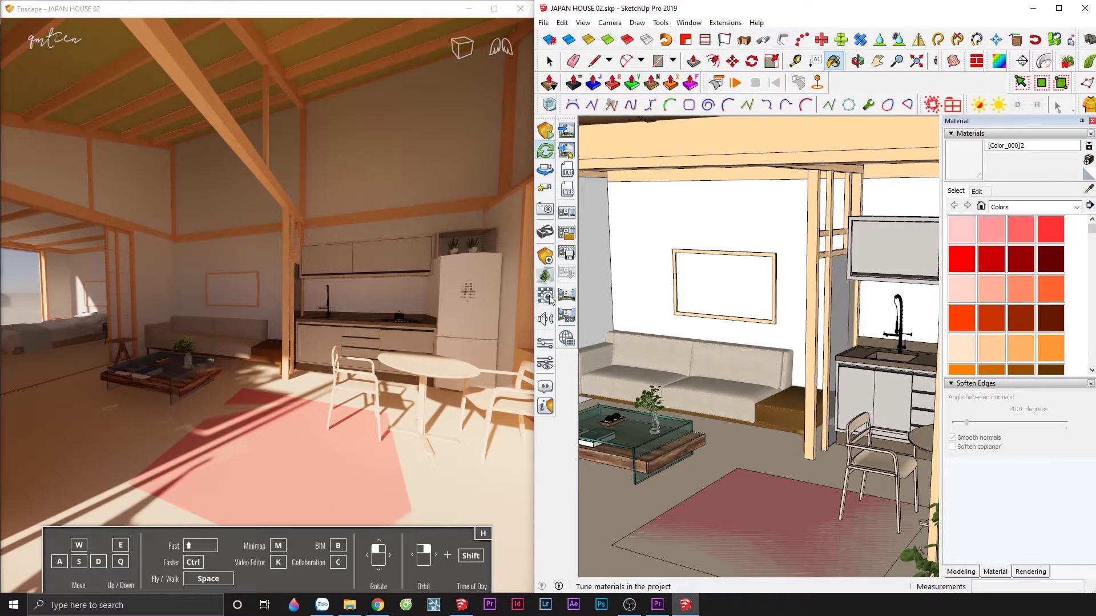
{"action": "left_click", "coordinate": [546, 298]}
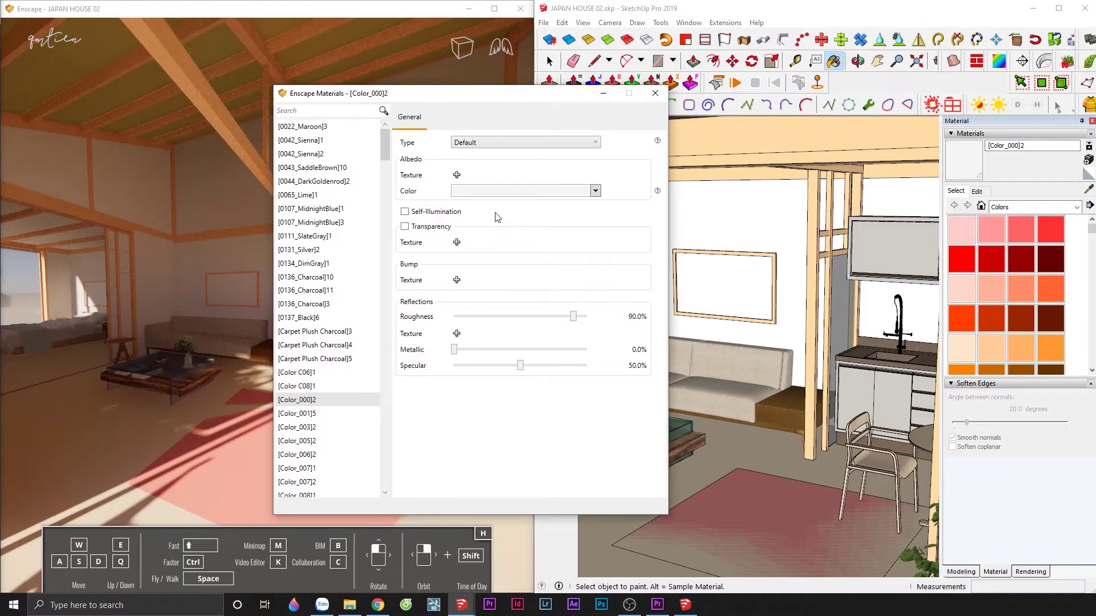
{"action": "left_click_drag", "start_coordinate": [494, 101], "coordinate": [558, 105]}
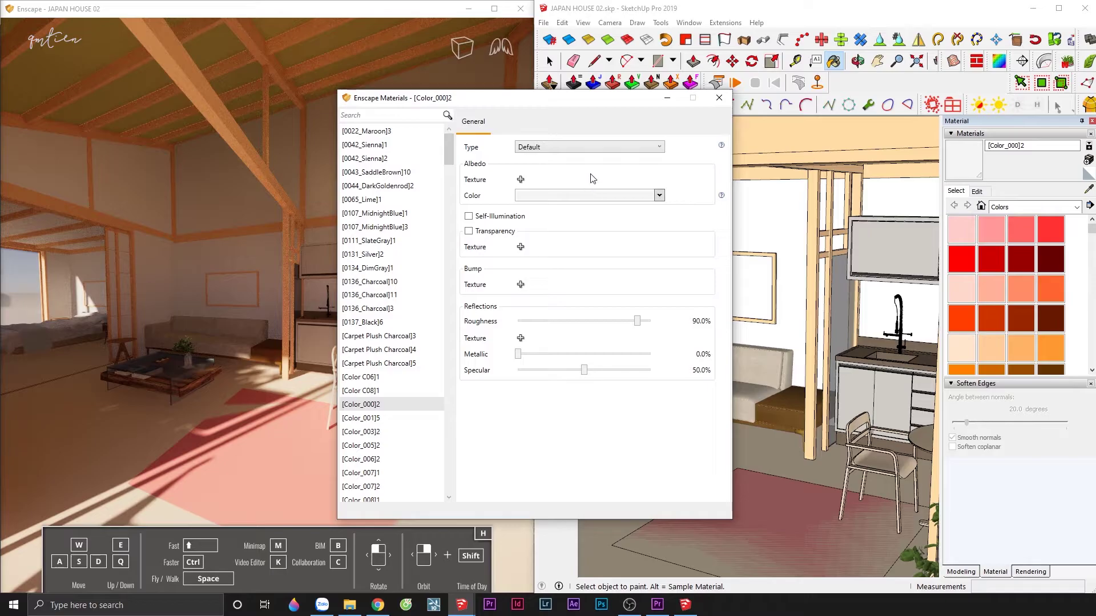
{"action": "left_click", "coordinate": [574, 149]}
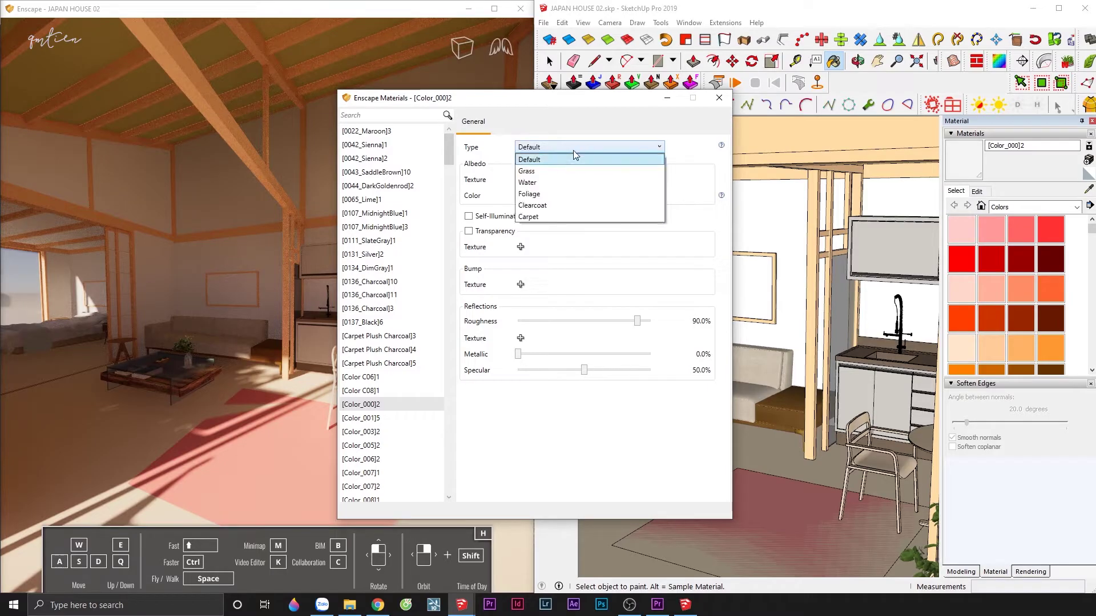
{"action": "left_click", "coordinate": [574, 166]}
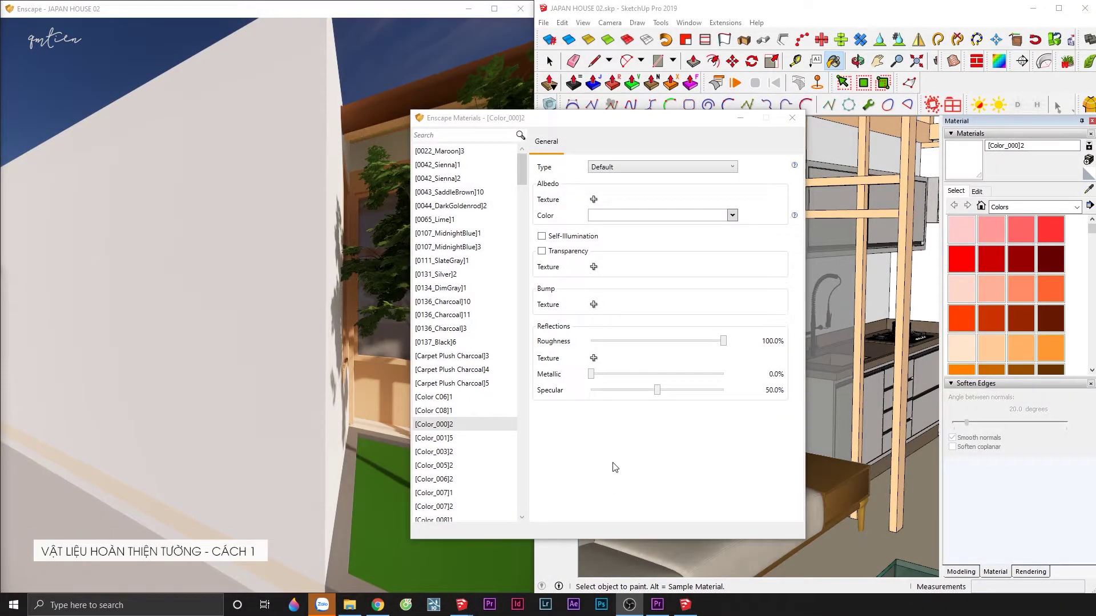
Set the wall's albedo colour to light grey #F0F0F0 (RGB 240) after trying beige tints.
{"action": "left_click", "coordinate": [619, 217]}
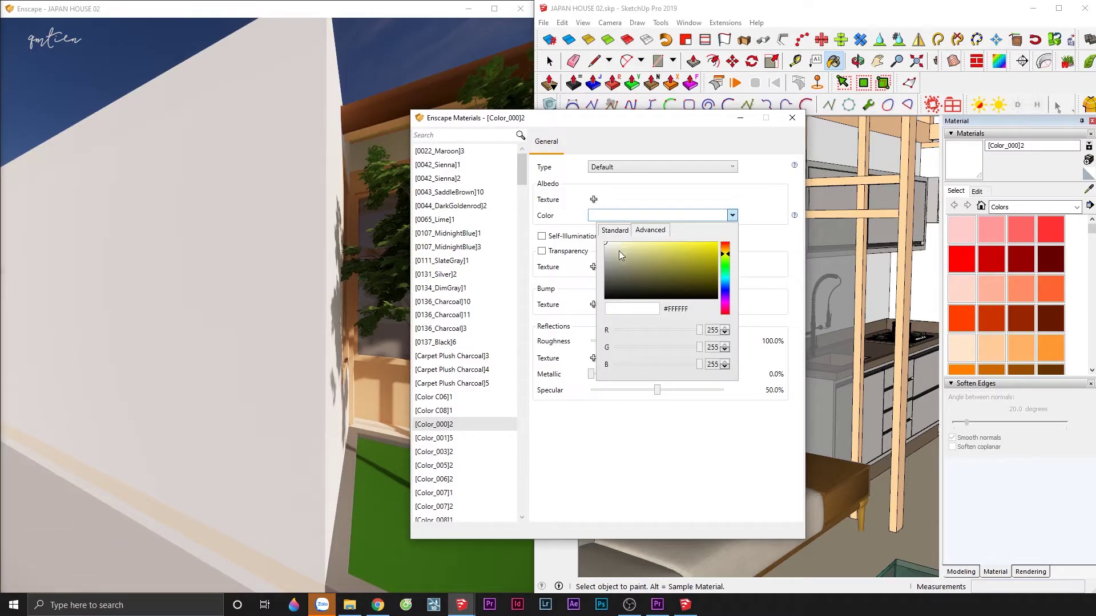
{"action": "left_click", "coordinate": [623, 256]}
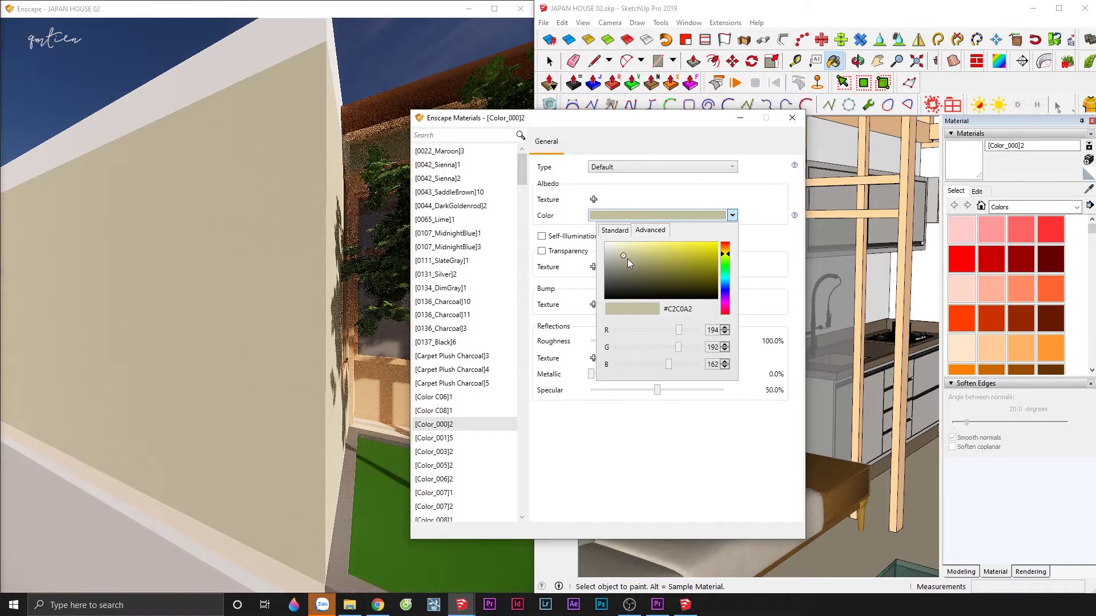
{"action": "mouse_move", "coordinate": [628, 259]}
{"action": "left_mouse_down"}
{"action": "mouse_move", "coordinate": [686, 283]}
{"action": "mouse_move", "coordinate": [694, 266]}
{"action": "mouse_move", "coordinate": [598, 255]}
{"action": "mouse_move", "coordinate": [597, 242]}
{"action": "left_mouse_up"}
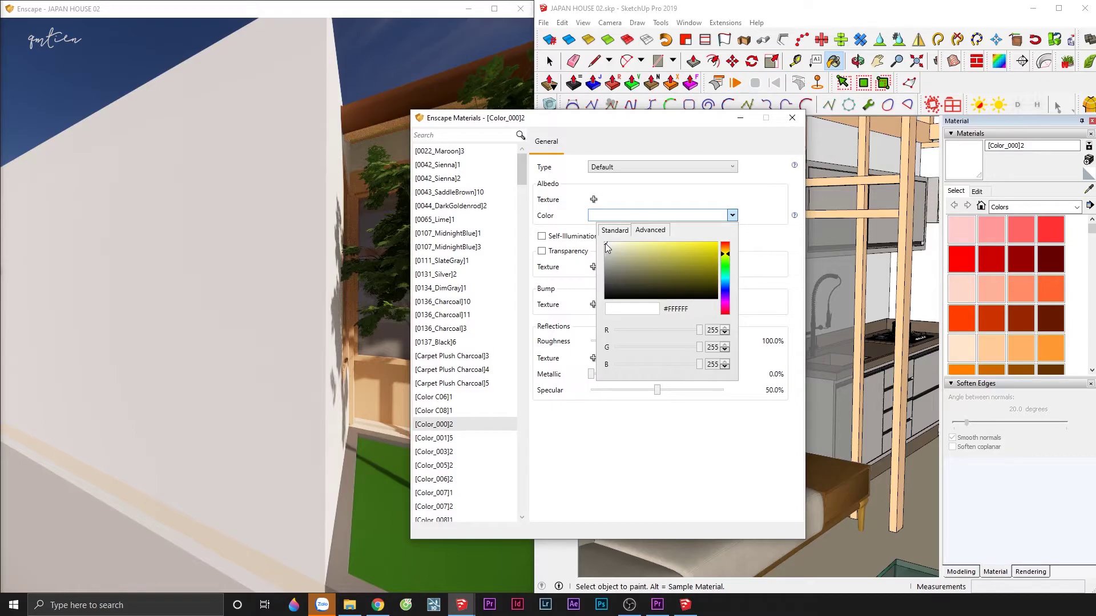
{"action": "left_click", "coordinate": [604, 246]}
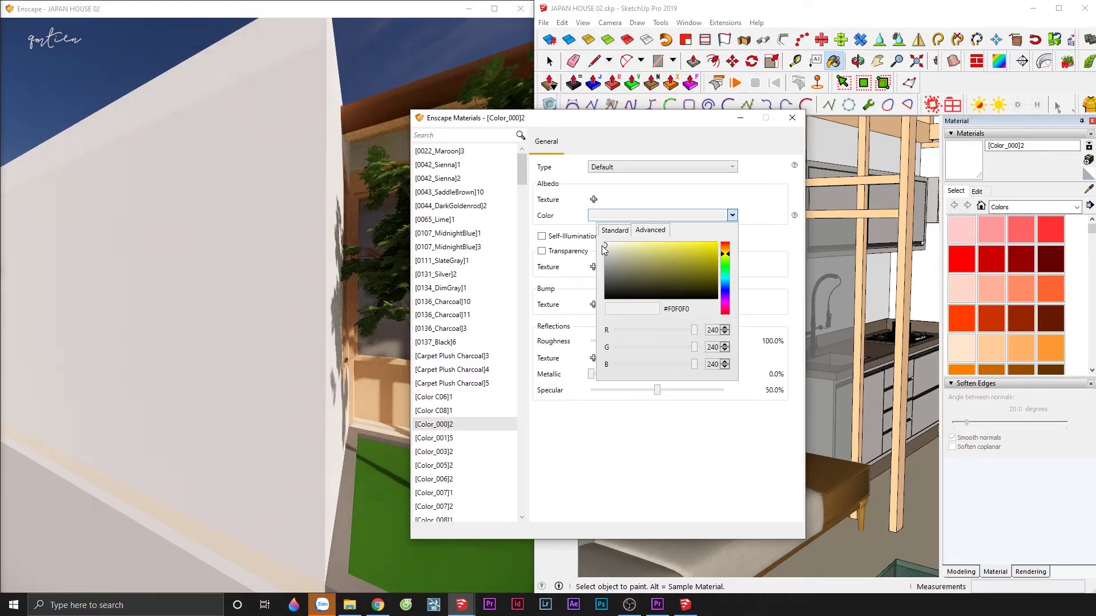
{"action": "left_click", "coordinate": [569, 225]}
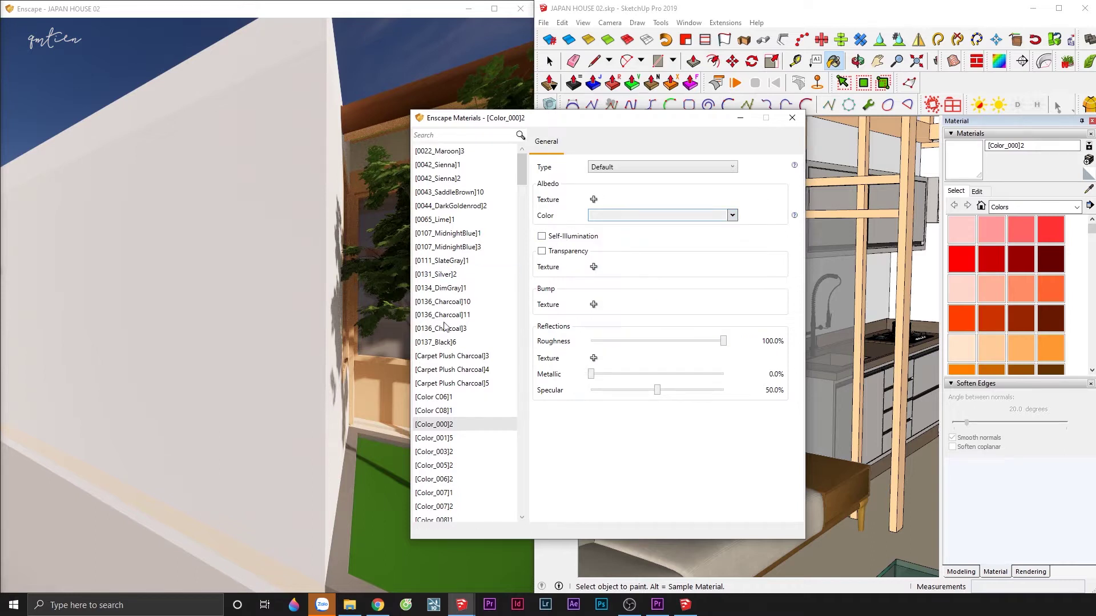
Load MS4123 L1(4-1) 2.jpg as the wall material's bump texture.
{"action": "left_click", "coordinate": [594, 305]}
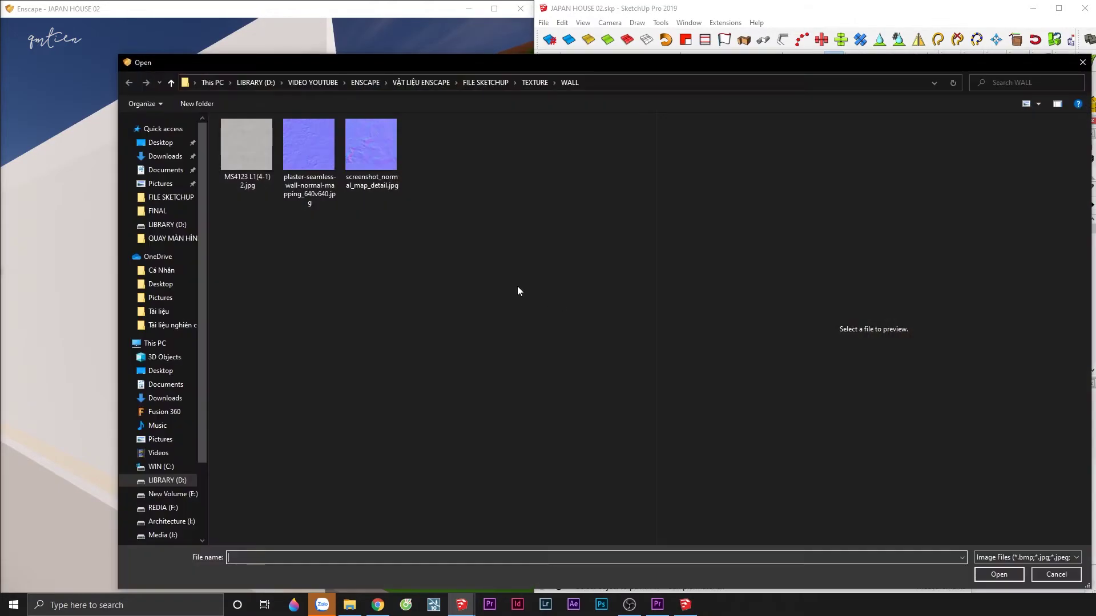
{"action": "left_click", "coordinate": [262, 177]}
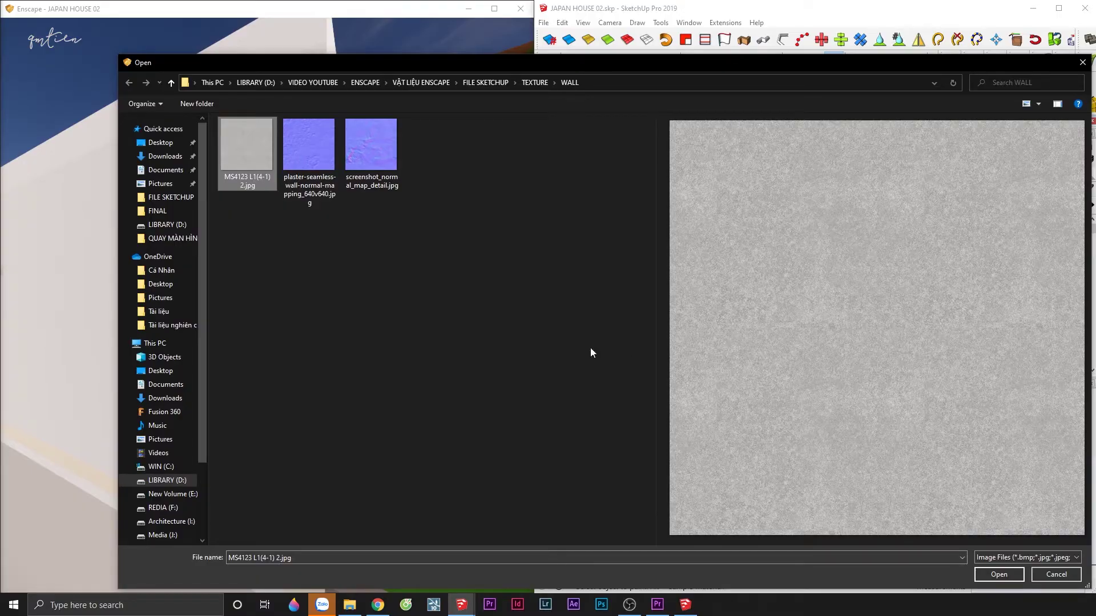
{"action": "left_click", "coordinate": [1000, 577]}
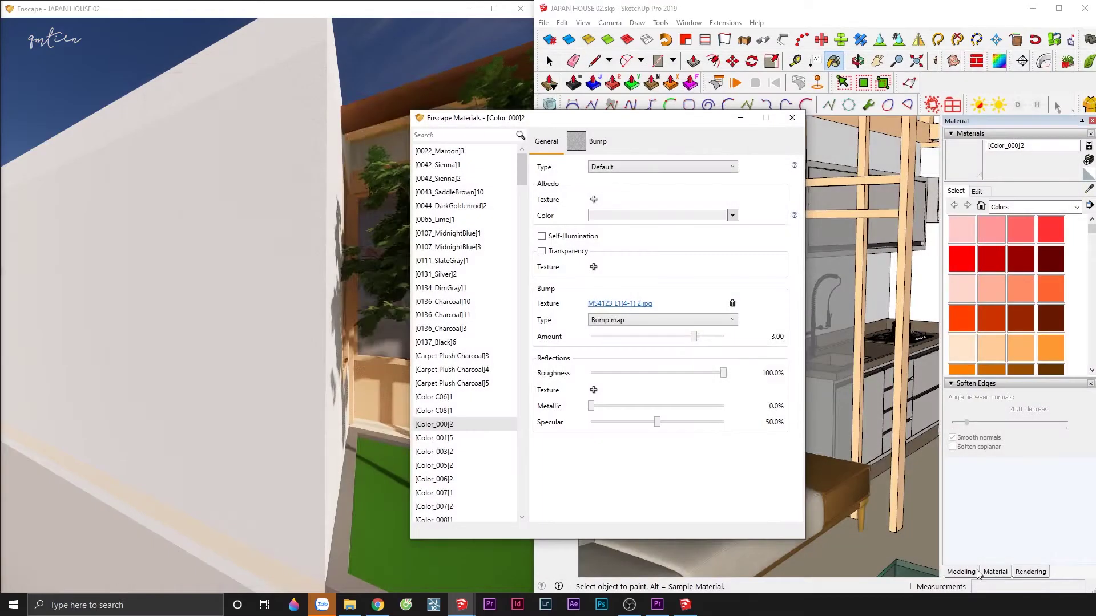
{"action": "scroll", "coordinate": [302, 278], "scroll_direction": "up", "scroll_amount": 3}
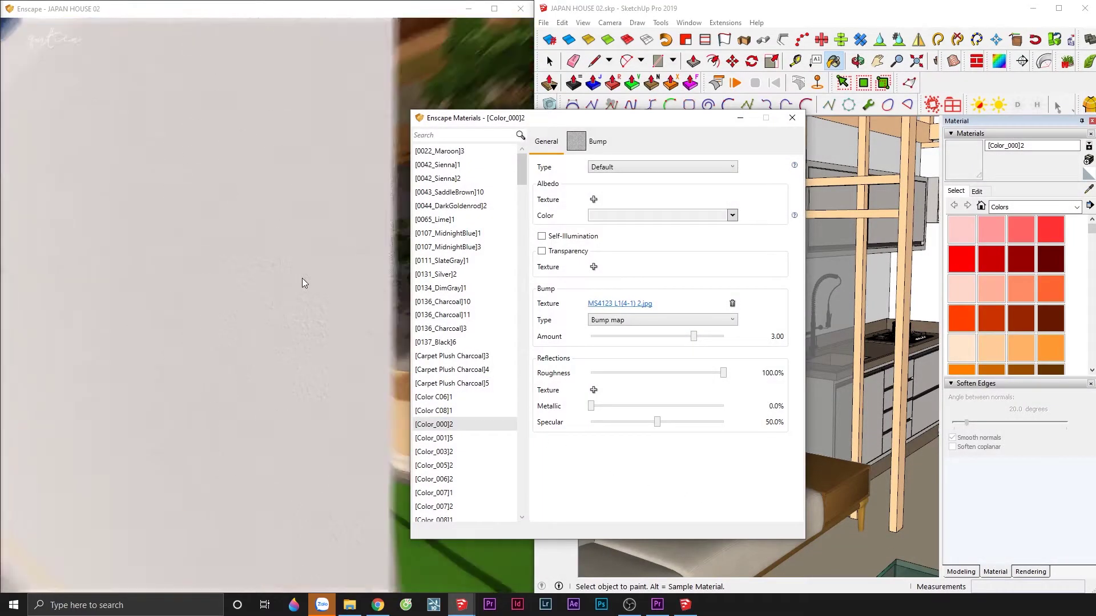
{"action": "left_click_drag", "start_coordinate": [340, 278], "coordinate": [350, 277]}
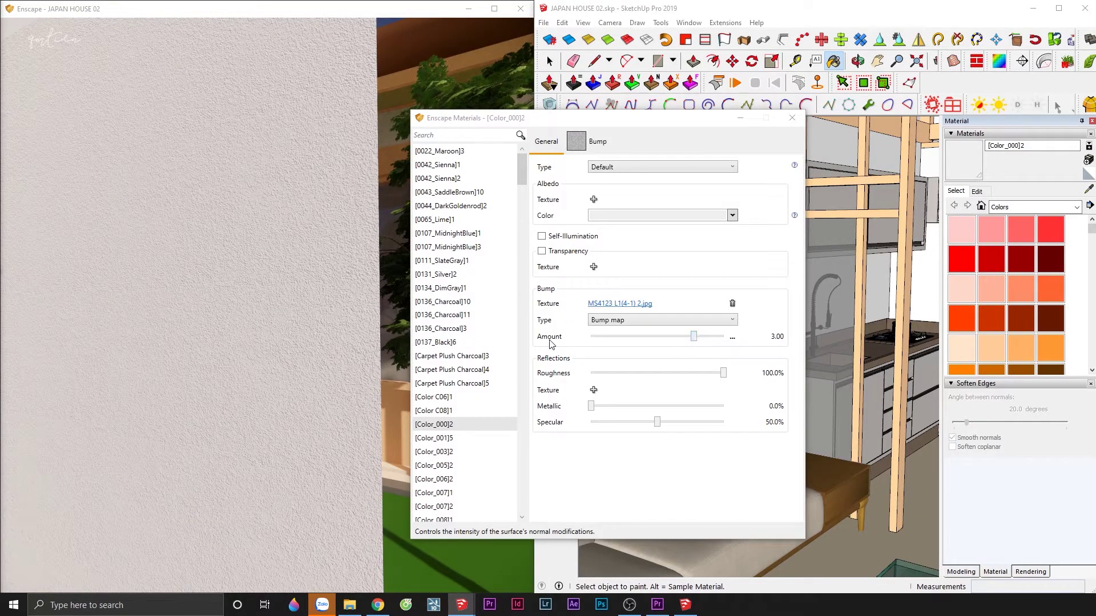
Set the bump amount to -2.27 and orbit the view to inspect the wall.
{"action": "mouse_move", "coordinate": [693, 337]}
{"action": "left_mouse_down"}
{"action": "mouse_move", "coordinate": [616, 337]}
{"action": "mouse_move", "coordinate": [708, 346]}
{"action": "left_mouse_up"}
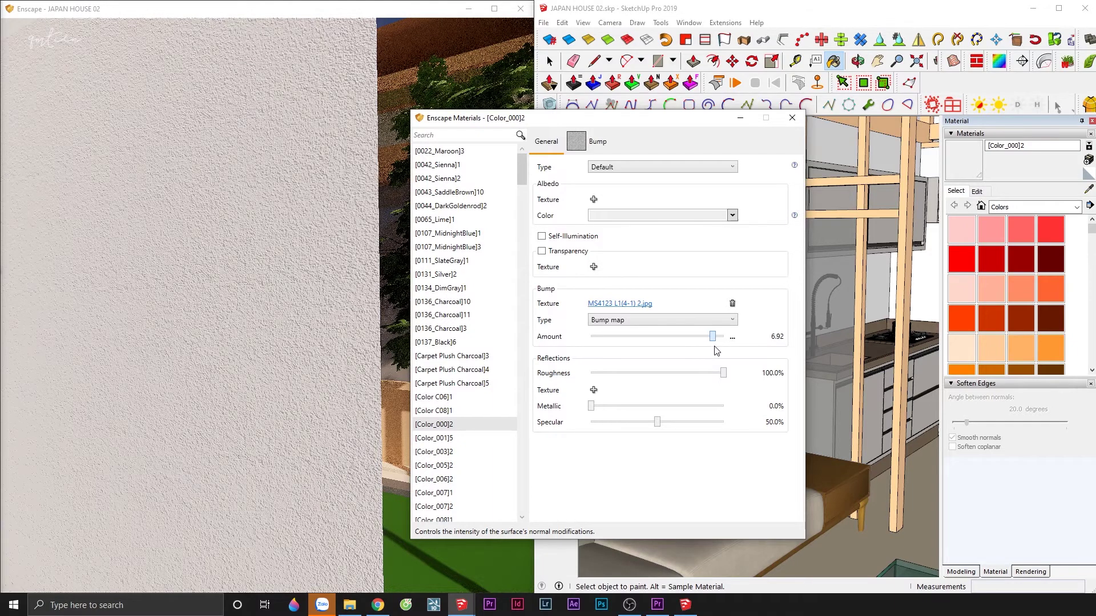
{"action": "left_click_drag", "start_coordinate": [708, 349], "coordinate": [621, 338]}
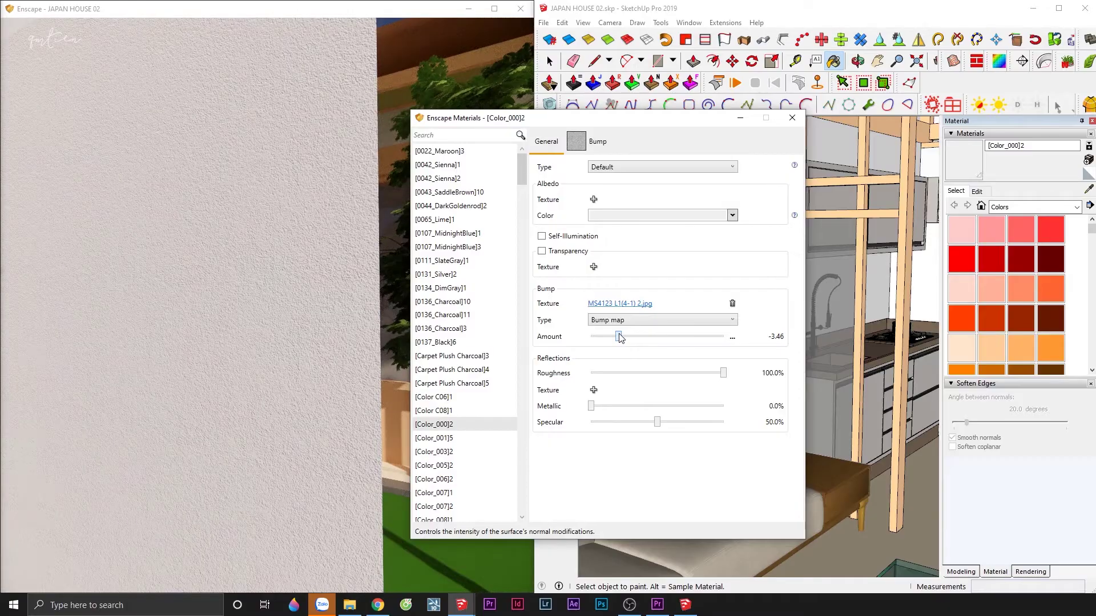
{"action": "left_click_drag", "start_coordinate": [621, 338], "coordinate": [626, 338]}
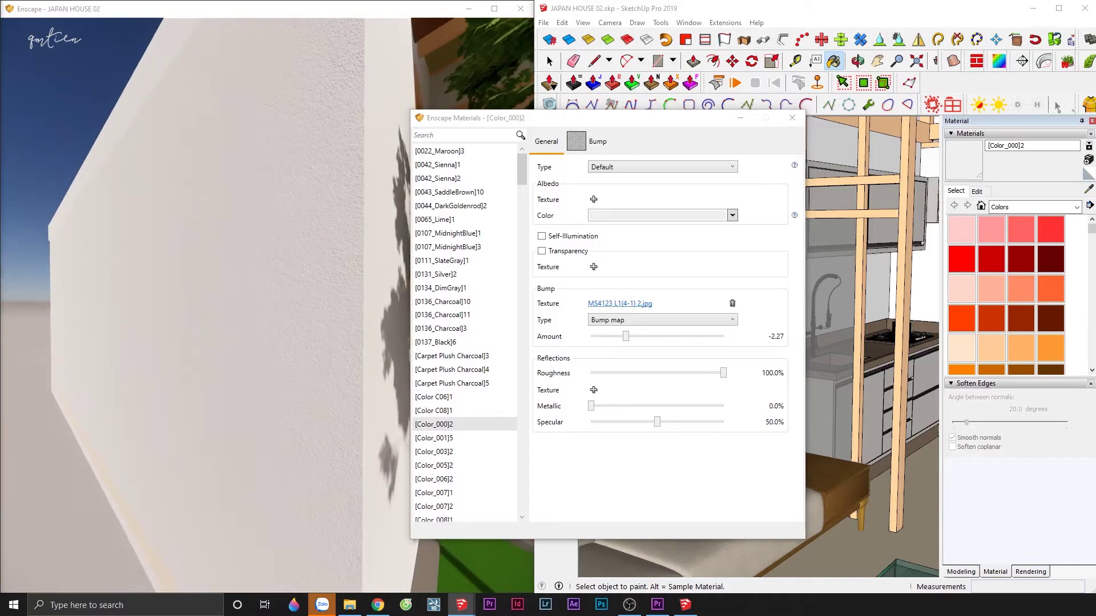
{"action": "left_click_drag", "start_coordinate": [400, 293], "coordinate": [369, 293]}
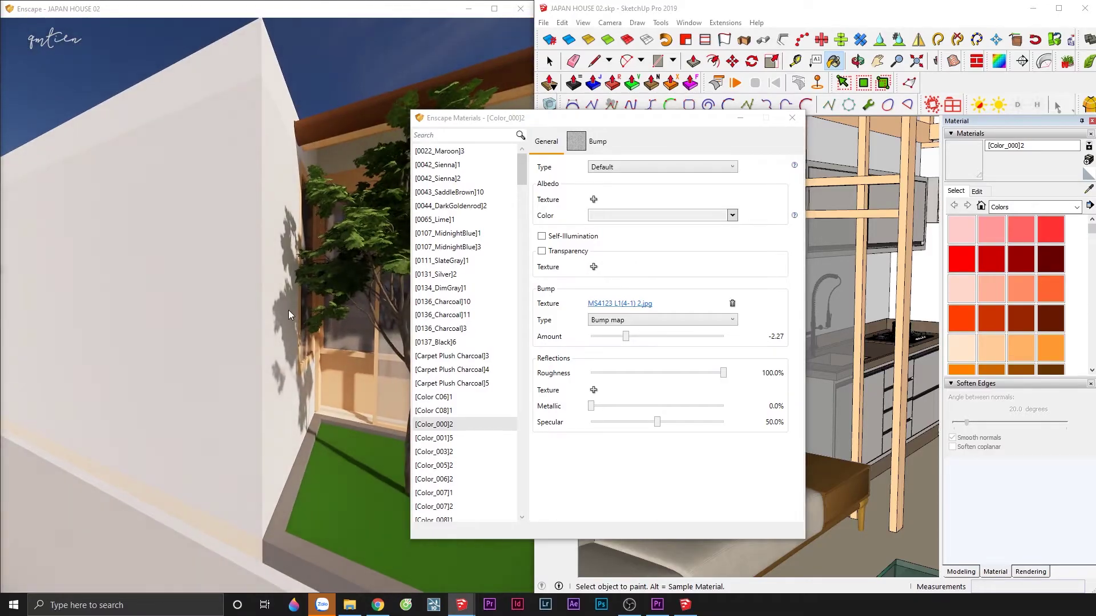
{"action": "left_click_drag", "start_coordinate": [257, 281], "coordinate": [240, 280]}
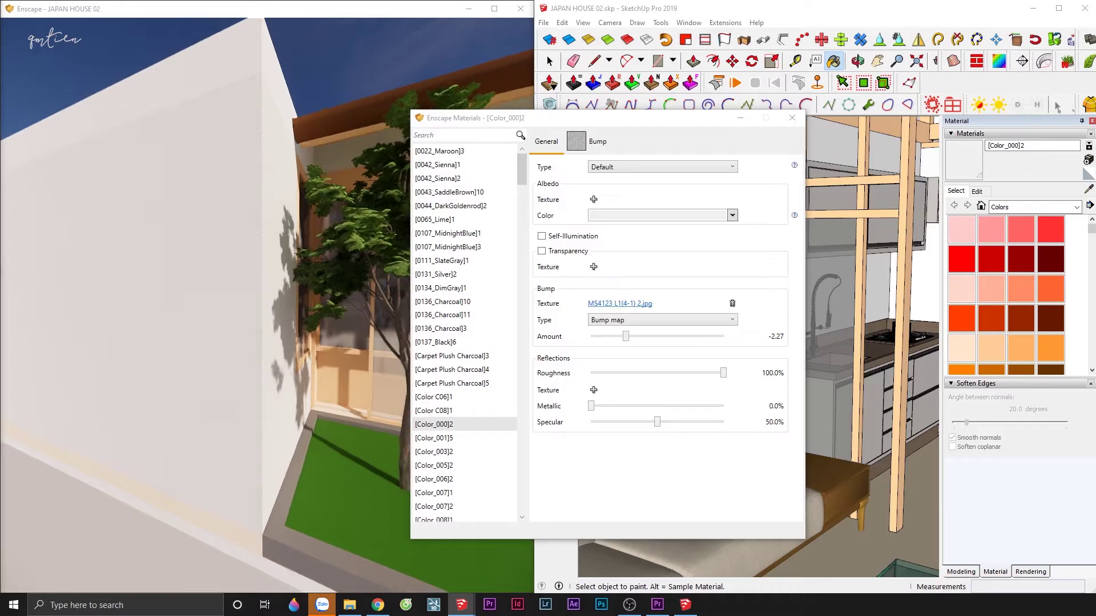
{"action": "left_click_drag", "start_coordinate": [251, 227], "coordinate": [241, 227]}
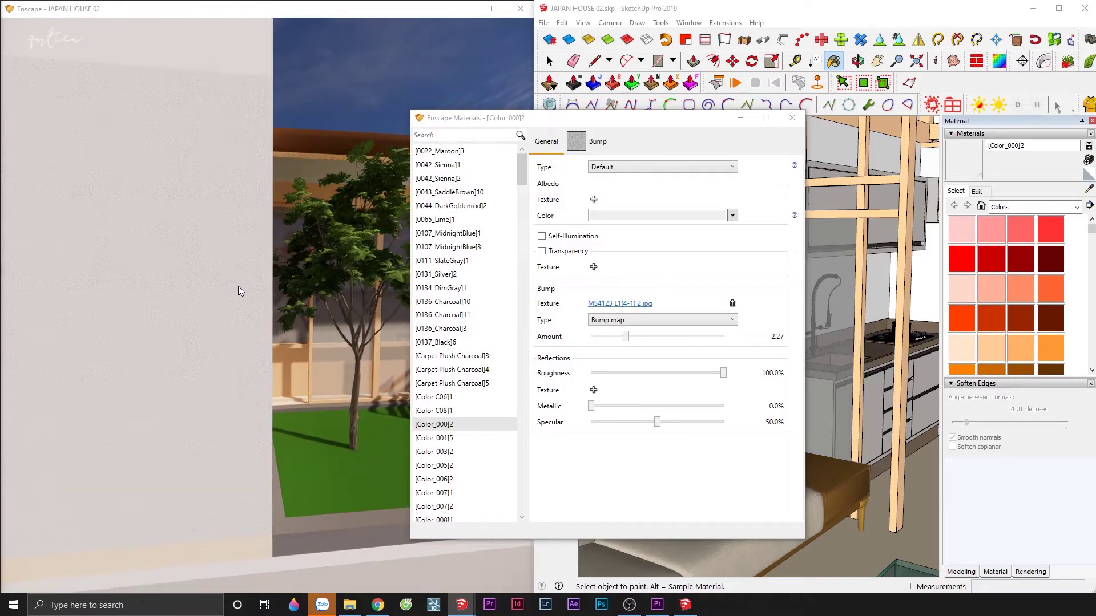
{"action": "left_click_drag", "start_coordinate": [238, 286], "coordinate": [234, 288]}
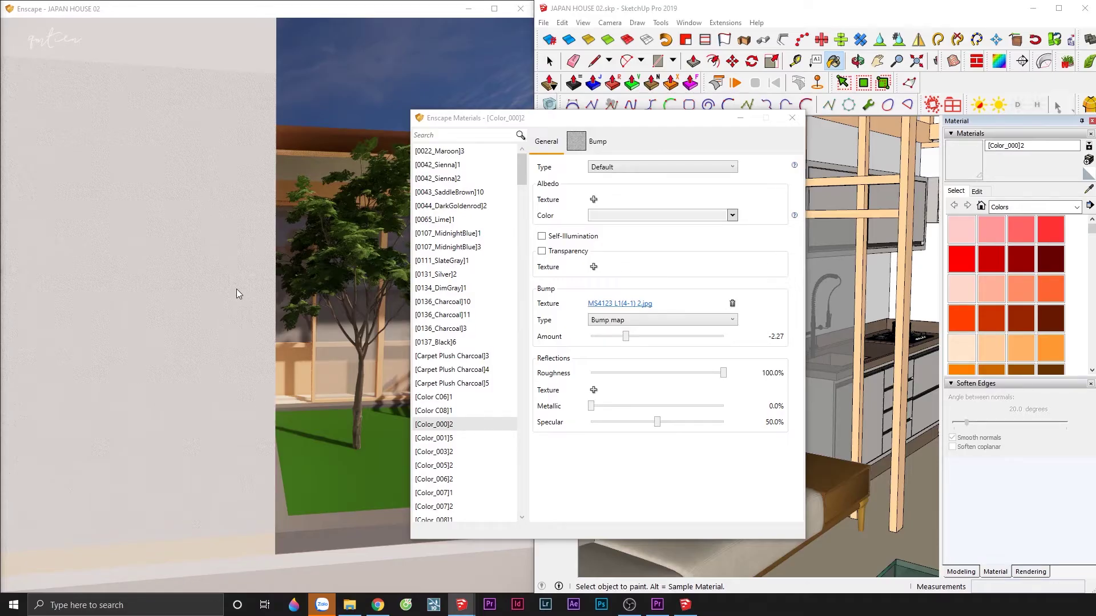
Enable explicit bump texture transformation with a 2 m width, then orbit toward the wall.
{"action": "left_click", "coordinate": [593, 149]}
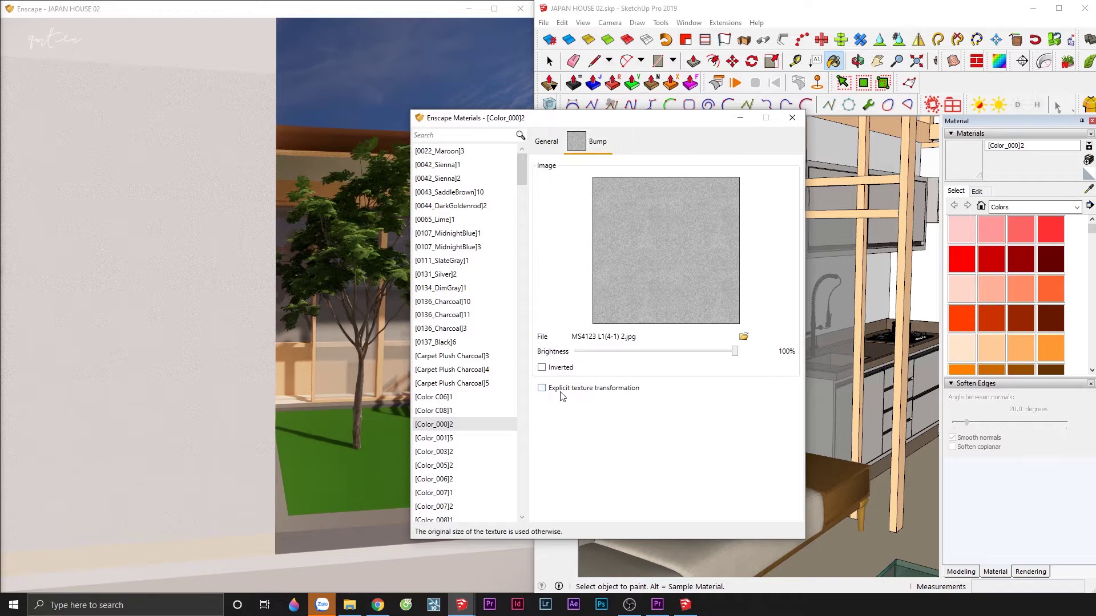
{"action": "left_click", "coordinate": [635, 393]}
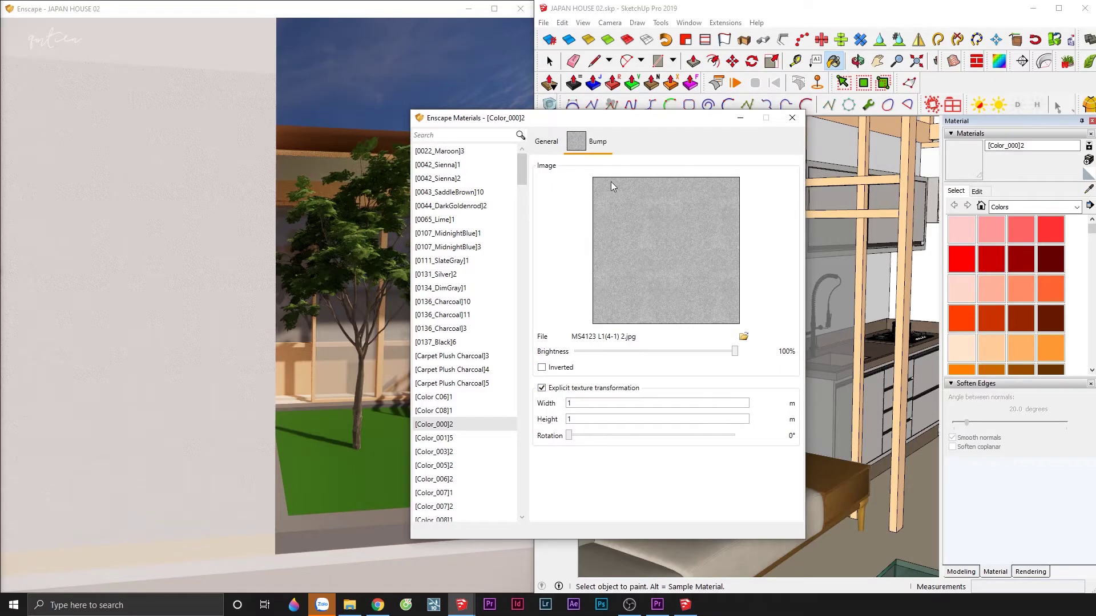
{"action": "double_click", "coordinate": [571, 404]}
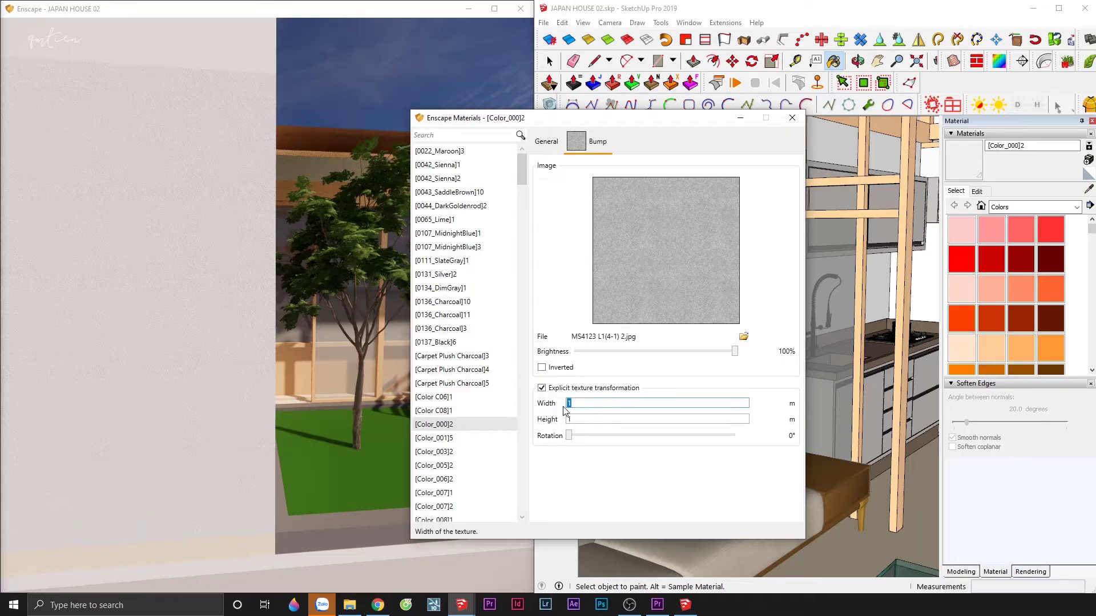
{"action": "type", "text": "2"}
{"action": "left_click", "coordinate": [578, 418]}
{"action": "left_click_drag", "start_coordinate": [273, 278], "coordinate": [308, 280]}
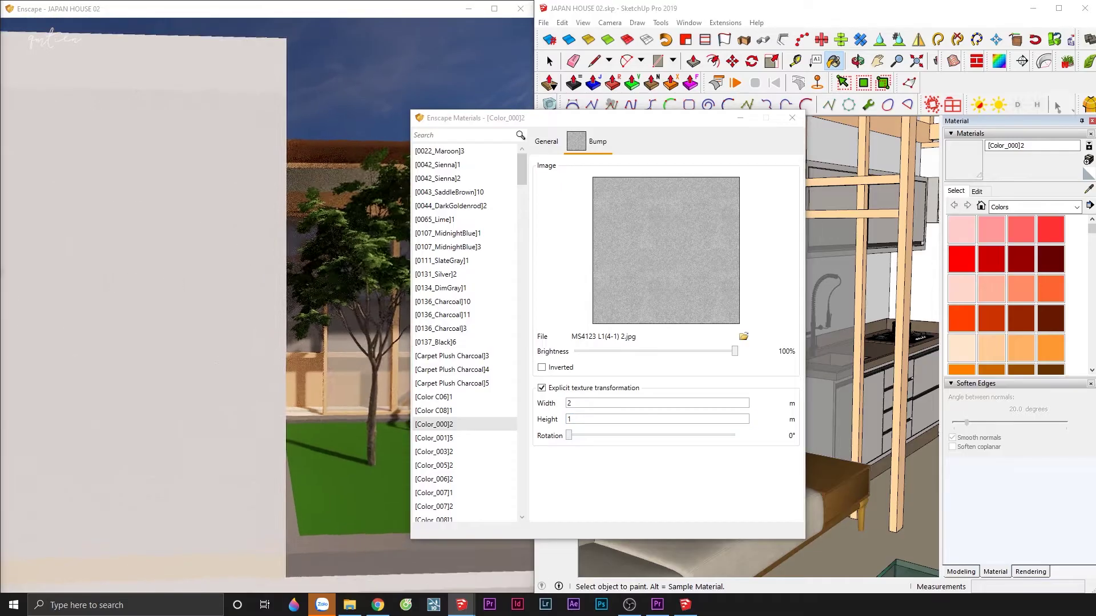
{"action": "scroll", "coordinate": [267, 306], "scroll_direction": "up", "scroll_amount": 3}
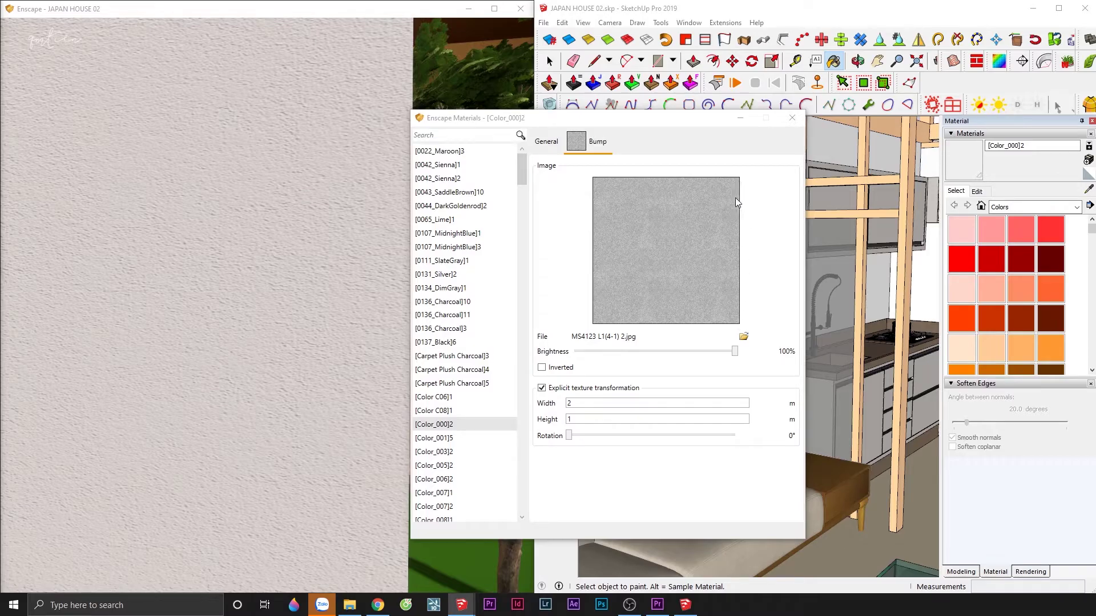
Set the bump texture height to 2 m, making it 2 m by 2 m.
{"action": "double_click", "coordinate": [571, 420]}
{"action": "type", "text": "2"}
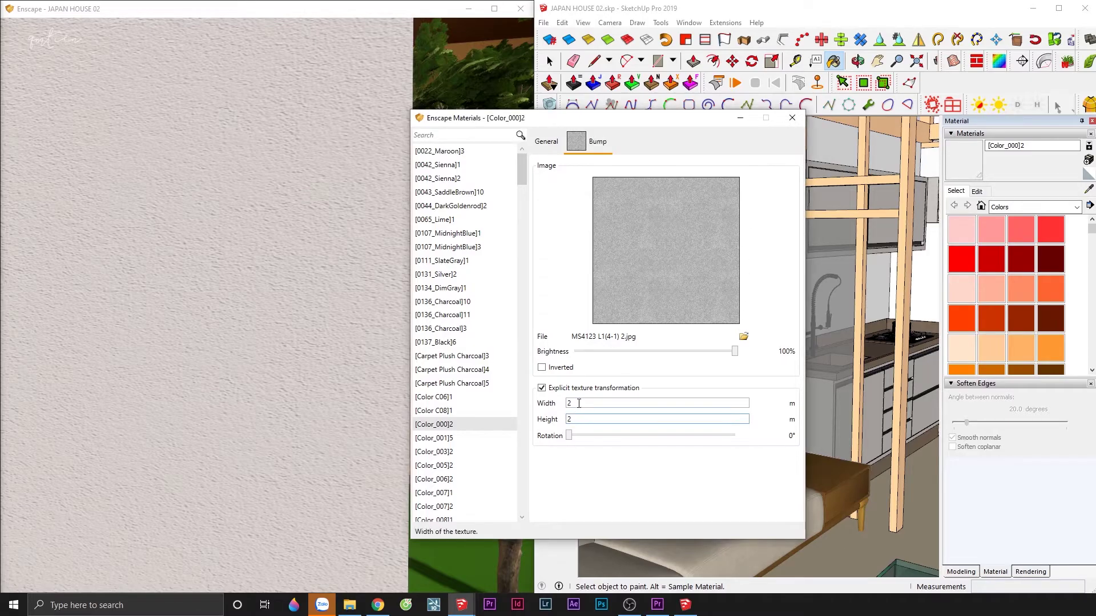
{"action": "left_click", "coordinate": [578, 404]}
{"action": "left_click_drag", "start_coordinate": [348, 374], "coordinate": [257, 365]}
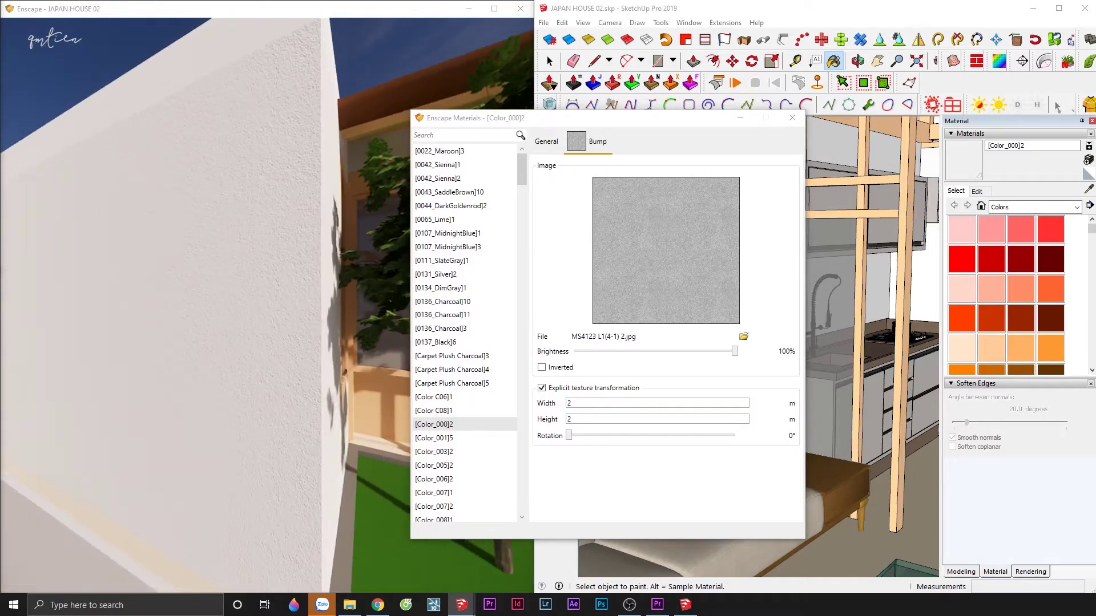
{"action": "left_click_drag", "start_coordinate": [308, 366], "coordinate": [297, 364]}
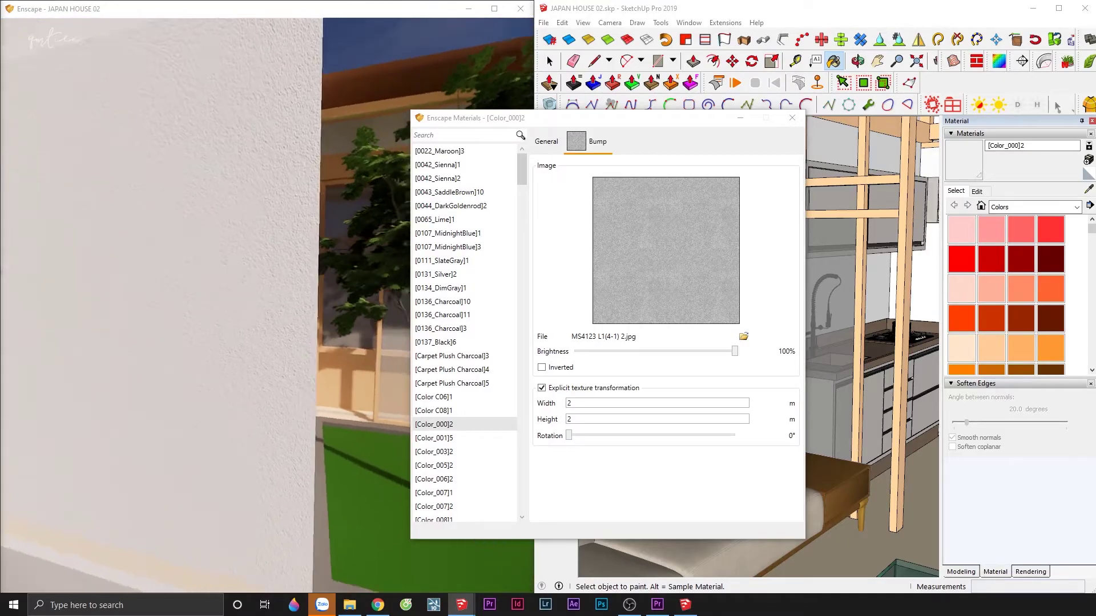
{"action": "left_click_drag", "start_coordinate": [297, 364], "coordinate": [297, 342]}
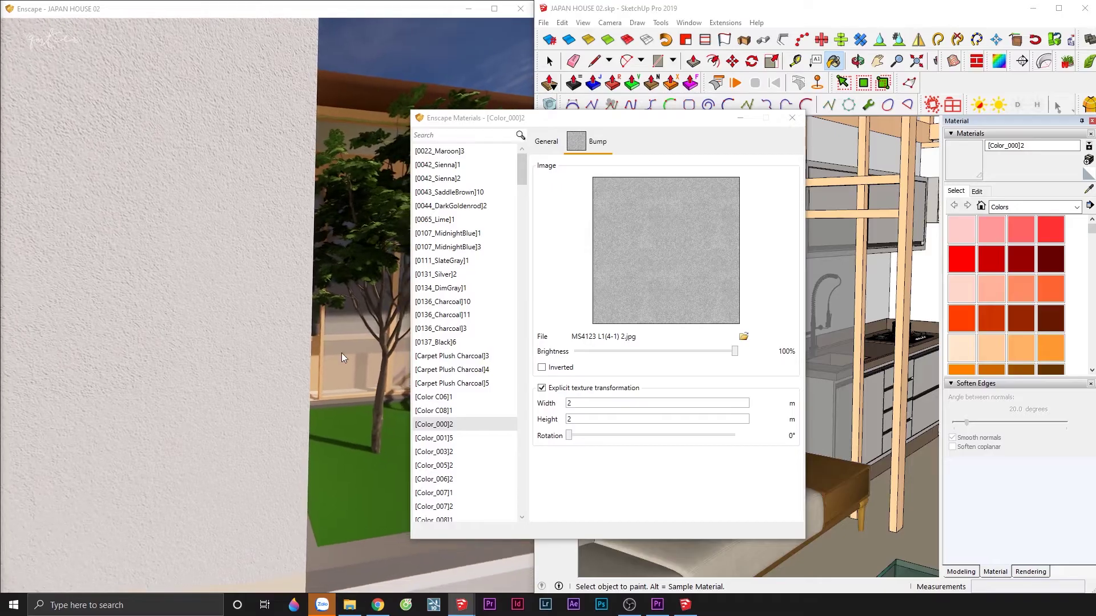
Lower the wall material's roughness from 100% to 53.1% and move the camera closer.
{"action": "left_click", "coordinate": [547, 144]}
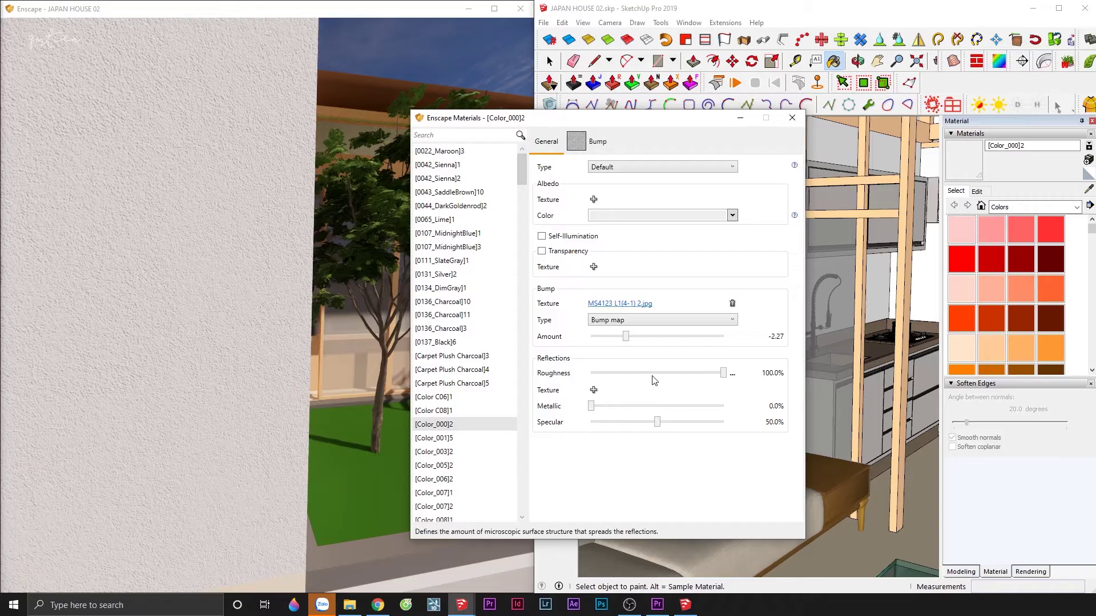
{"action": "mouse_move", "coordinate": [724, 375]}
{"action": "left_click_drag", "start_coordinate": [724, 373], "coordinate": [647, 377]}
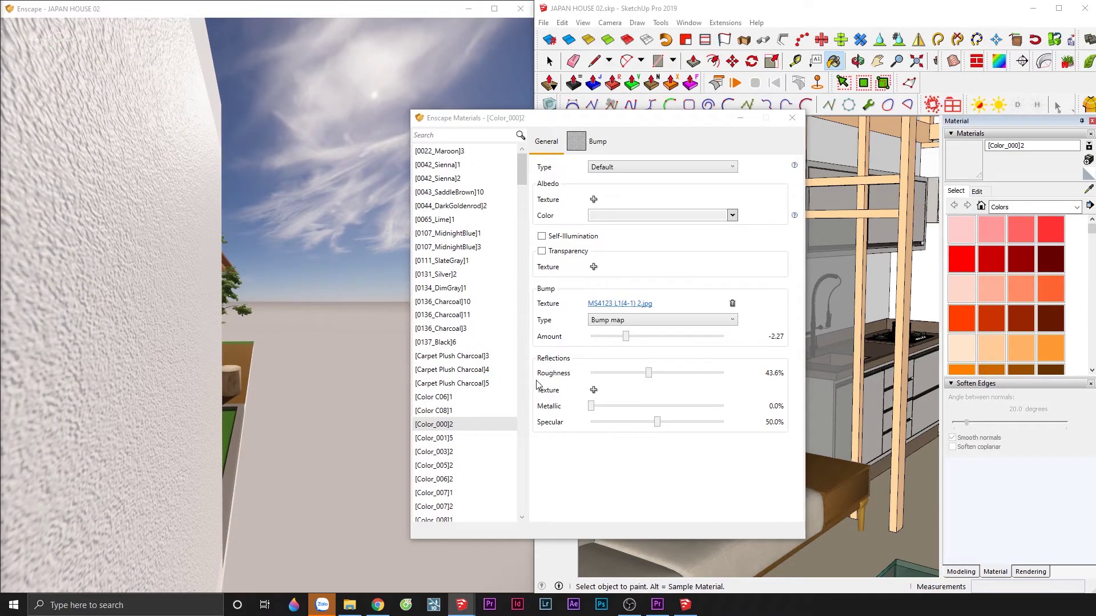
{"action": "left_click_drag", "start_coordinate": [649, 373], "coordinate": [600, 374]}
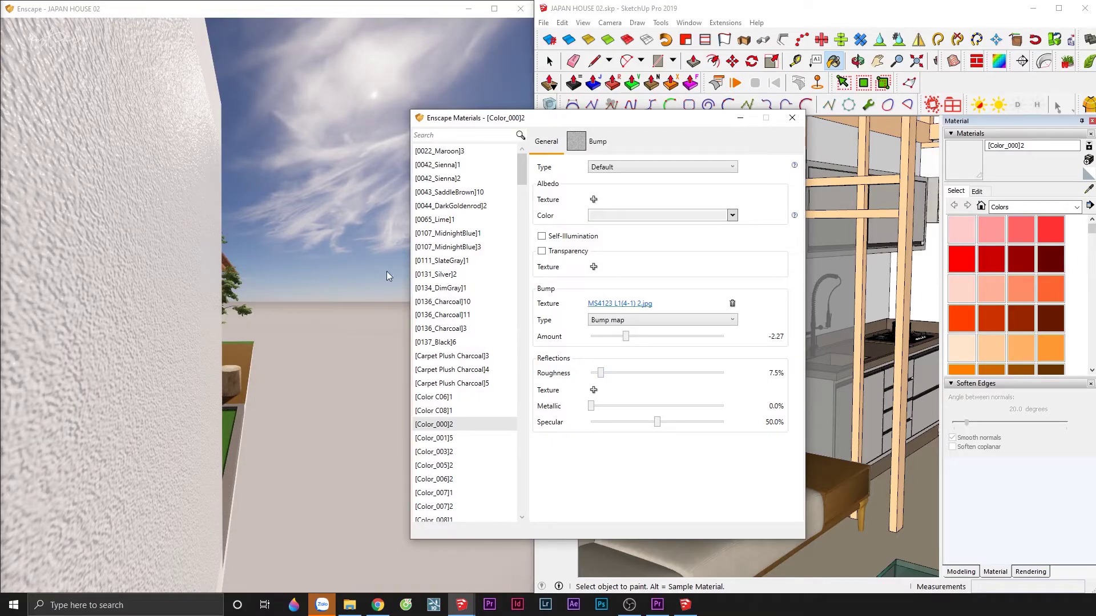
{"action": "left_click_drag", "start_coordinate": [601, 374], "coordinate": [672, 377]}
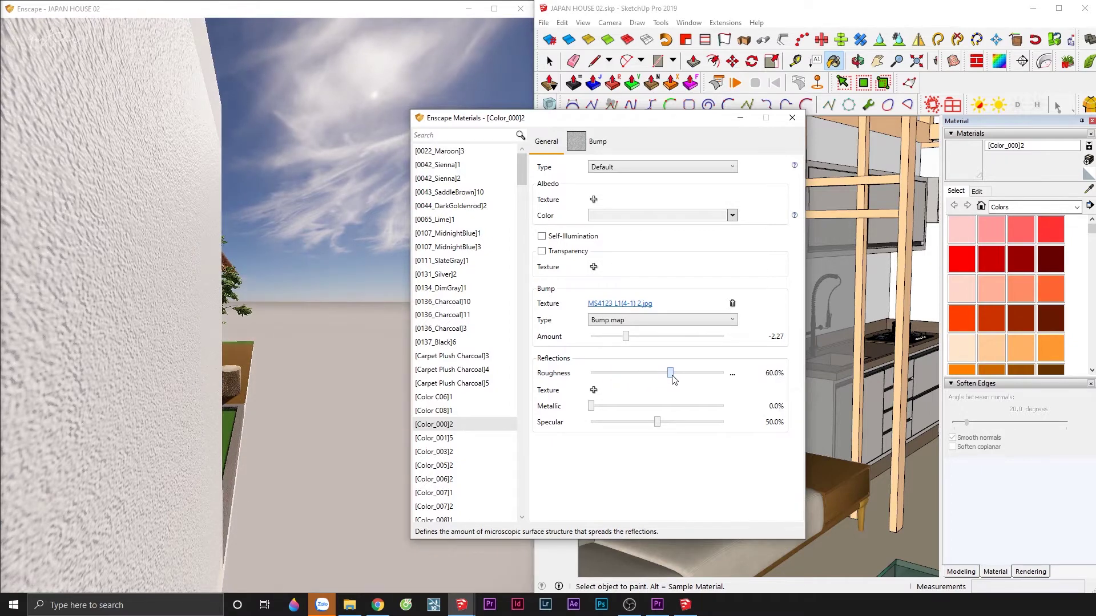
{"action": "left_click_drag", "start_coordinate": [672, 376], "coordinate": [665, 380]}
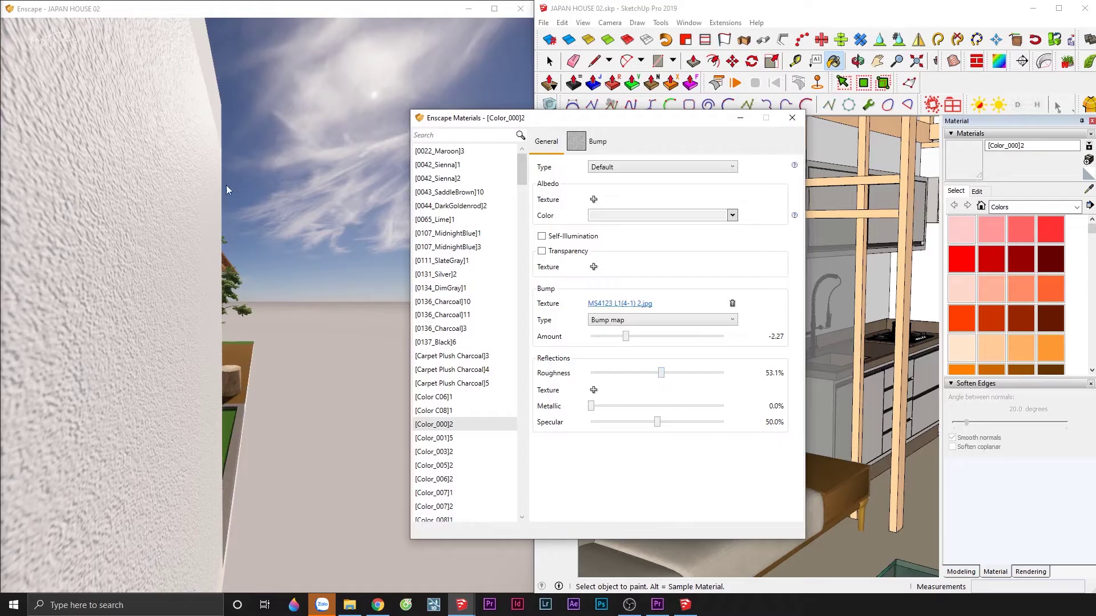
{"action": "left_click_drag", "start_coordinate": [200, 167], "coordinate": [296, 171]}
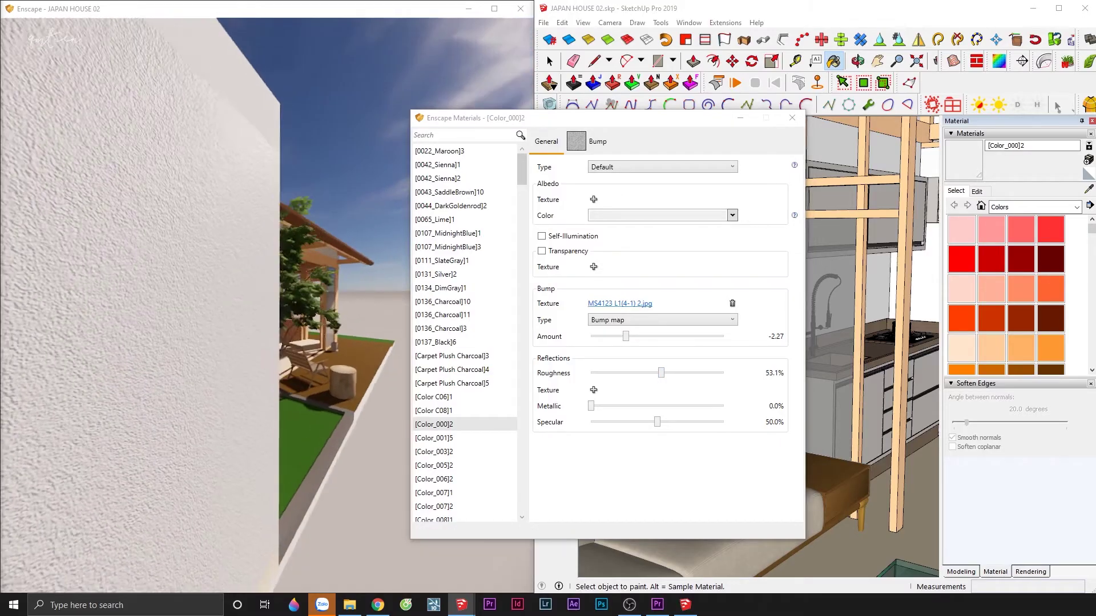
{"action": "key", "text": "Left"}
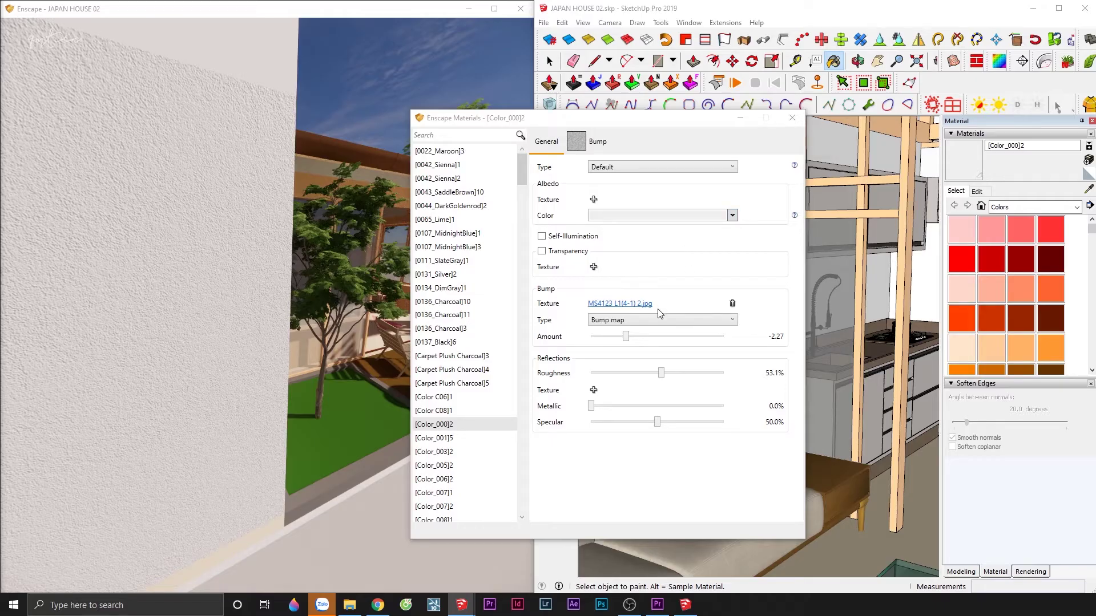
{"action": "mouse_move", "coordinate": [732, 304]}
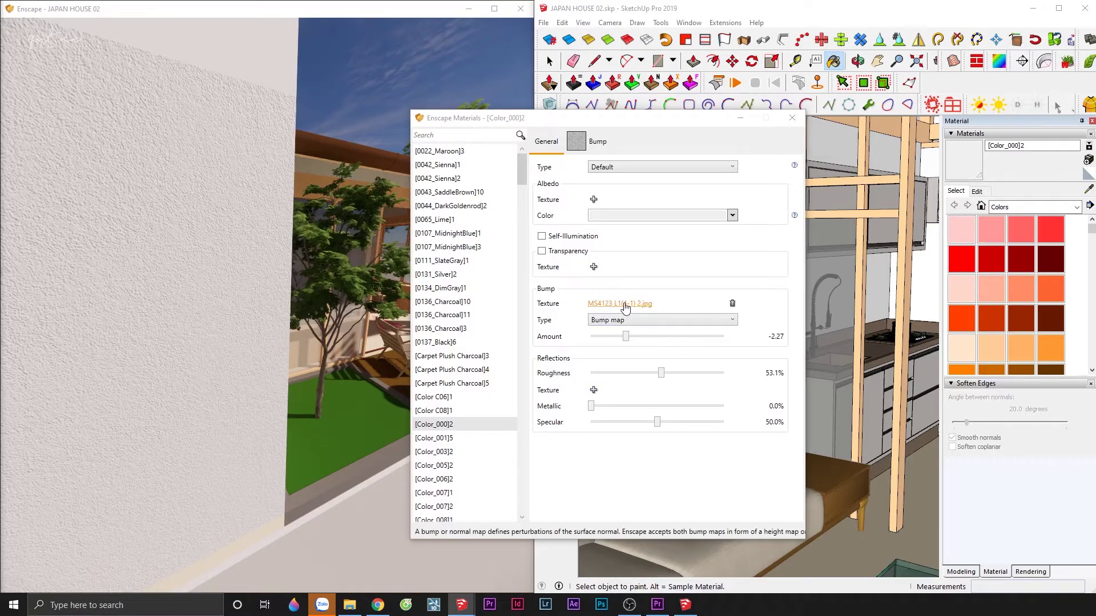
Remove the bump texture and load MS4123 L1(4-1) 2.jpg as the wall's albedo texture.
{"action": "left_click", "coordinate": [731, 303]}
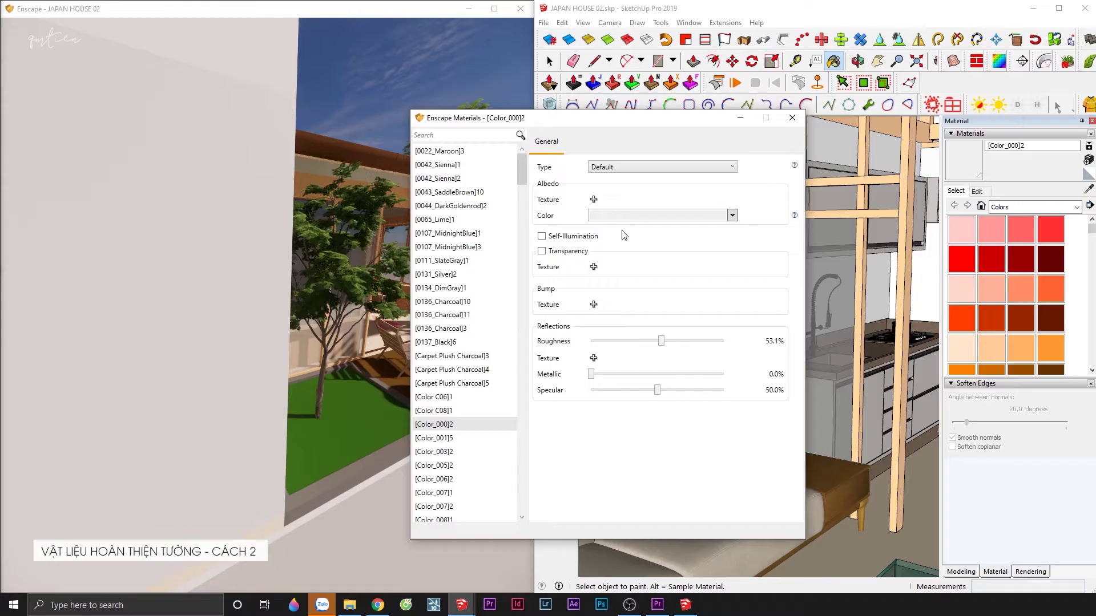
{"action": "left_click", "coordinate": [594, 200]}
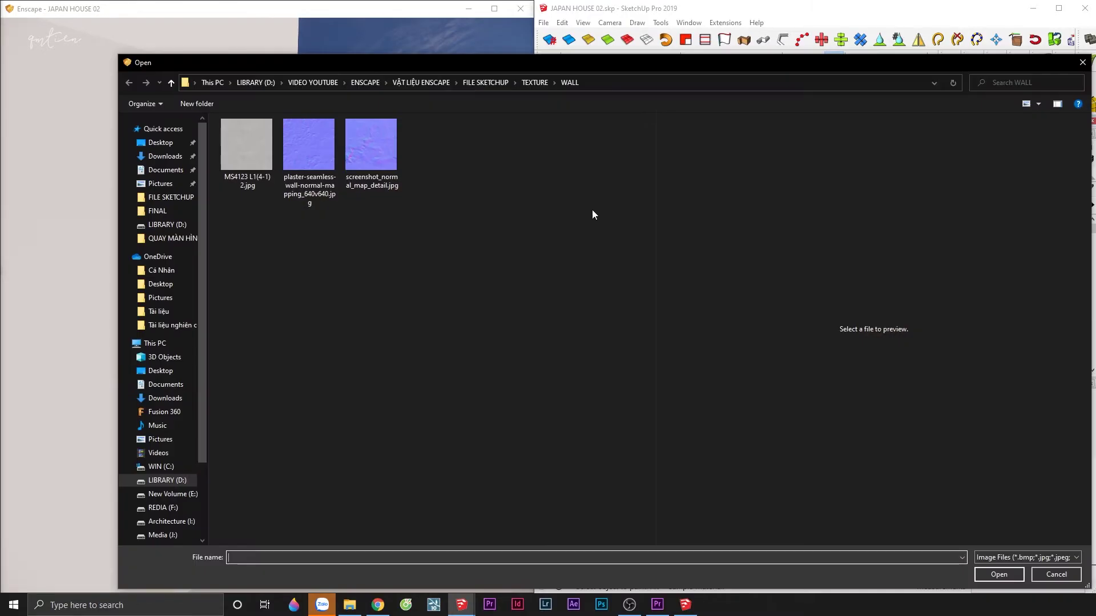
{"action": "double_click", "coordinate": [259, 156]}
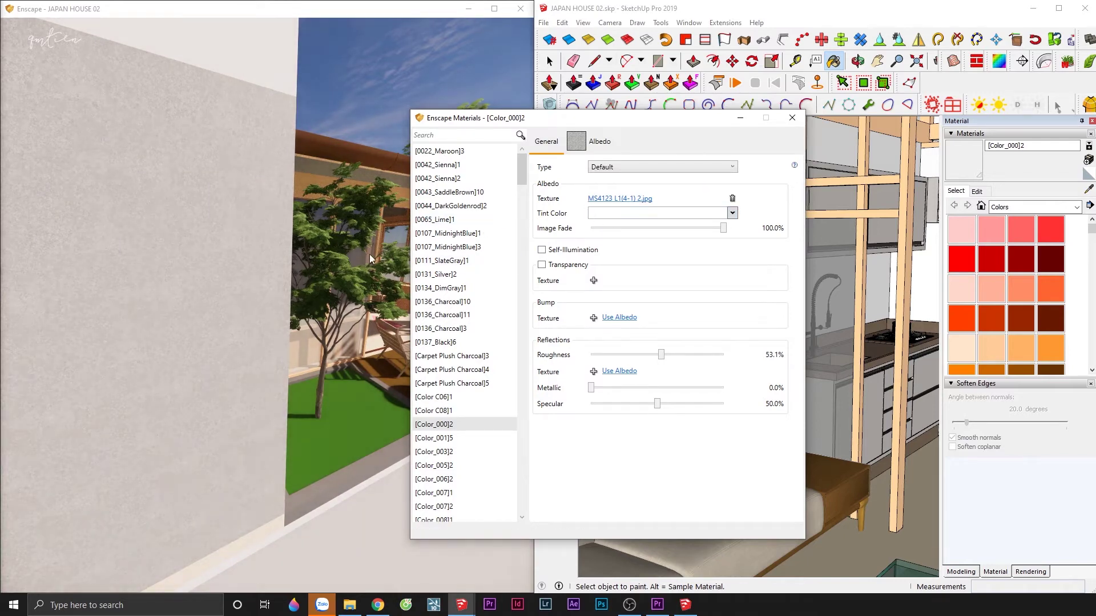
{"action": "left_click_drag", "start_coordinate": [357, 258], "coordinate": [411, 260]}
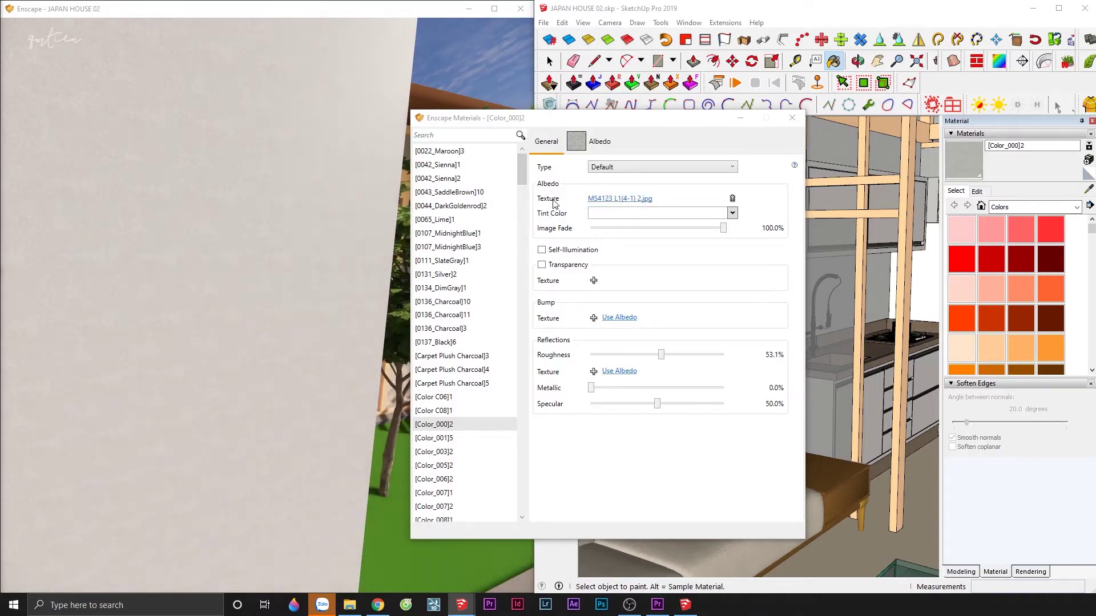
{"action": "mouse_move", "coordinate": [350, 232]}
{"action": "left_mouse_down"}
{"action": "mouse_move", "coordinate": [377, 257]}
{"action": "mouse_move", "coordinate": [372, 238]}
{"action": "left_mouse_up"}
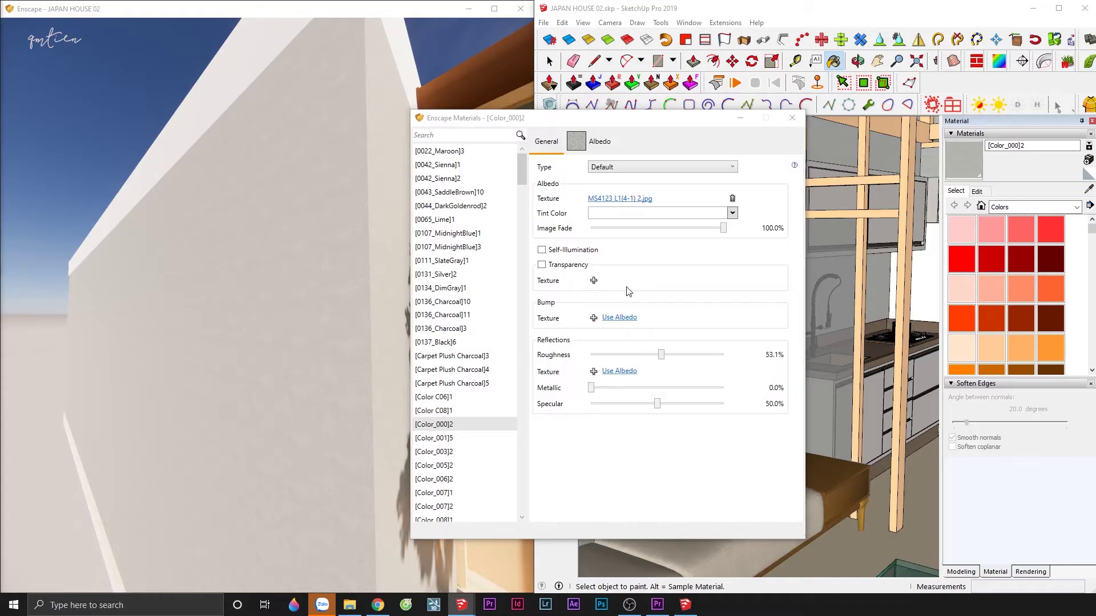
Reuse the albedo as bump at amount 2.13, with roughness 49.7% and Image Fade 58.7%.
{"action": "left_click", "coordinate": [627, 323]}
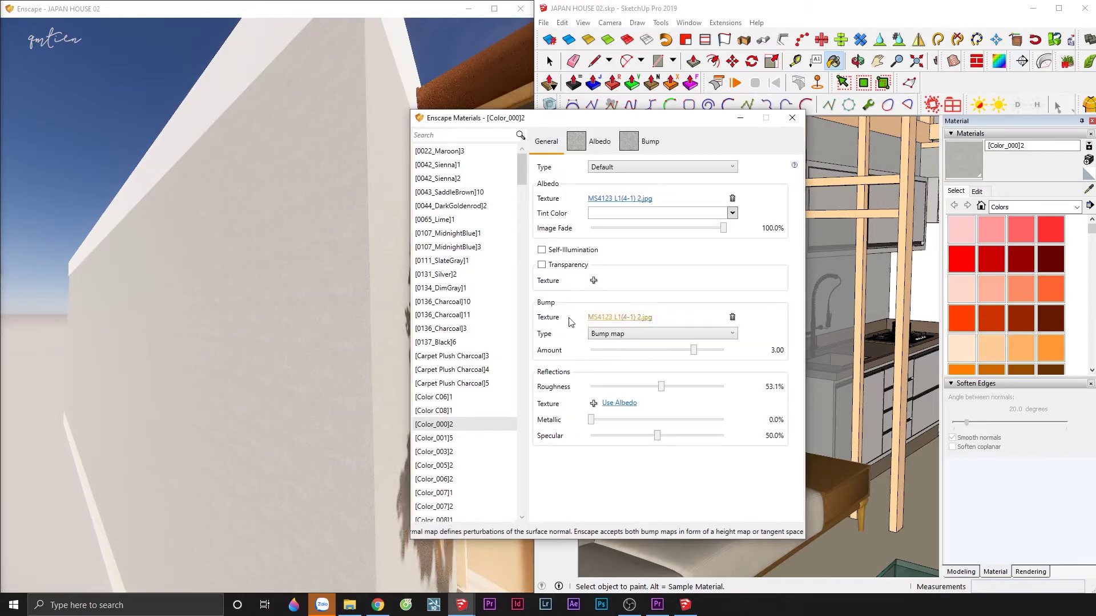
{"action": "scroll", "coordinate": [330, 264], "scroll_direction": "up", "scroll_amount": 5}
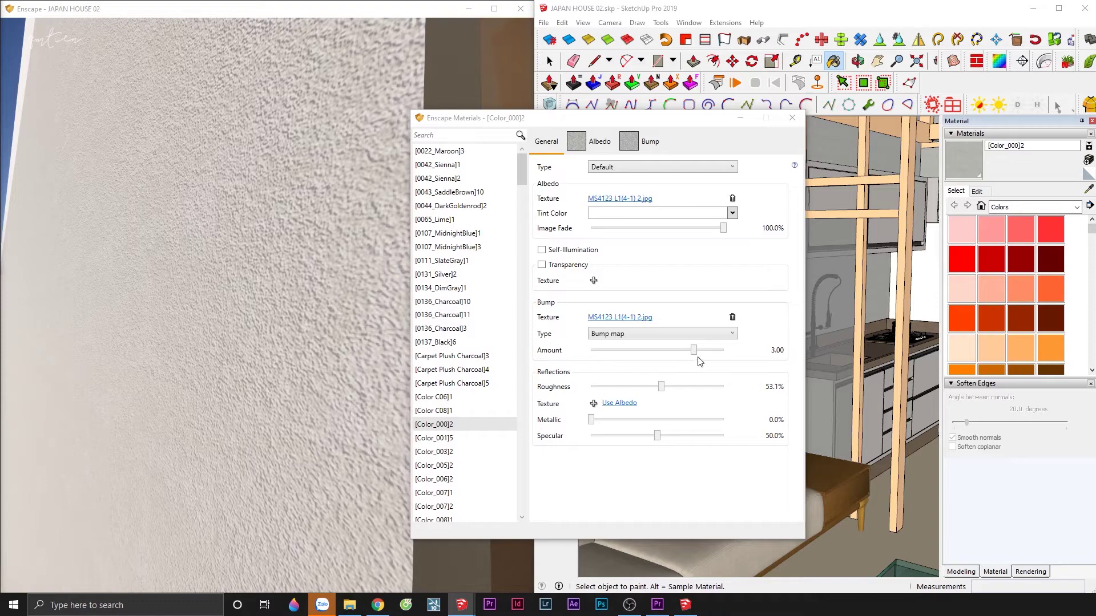
{"action": "mouse_move", "coordinate": [693, 350]}
{"action": "left_mouse_down"}
{"action": "mouse_move", "coordinate": [624, 350]}
{"action": "mouse_move", "coordinate": [688, 352]}
{"action": "left_mouse_up"}
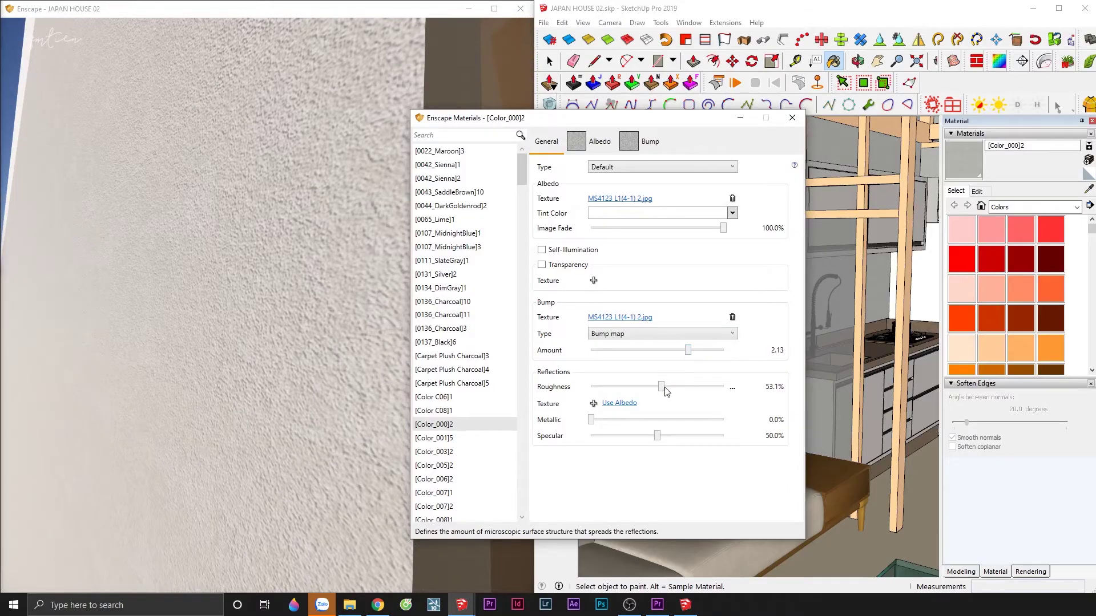
{"action": "left_click_drag", "start_coordinate": [661, 388], "coordinate": [657, 388]}
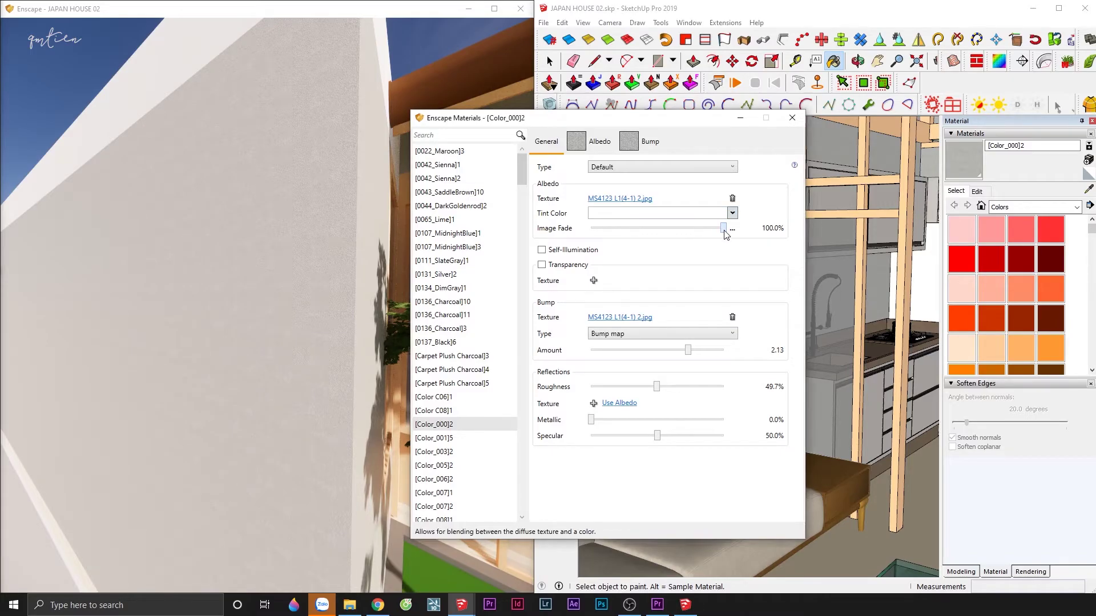
{"action": "left_click_drag", "start_coordinate": [723, 228], "coordinate": [670, 234]}
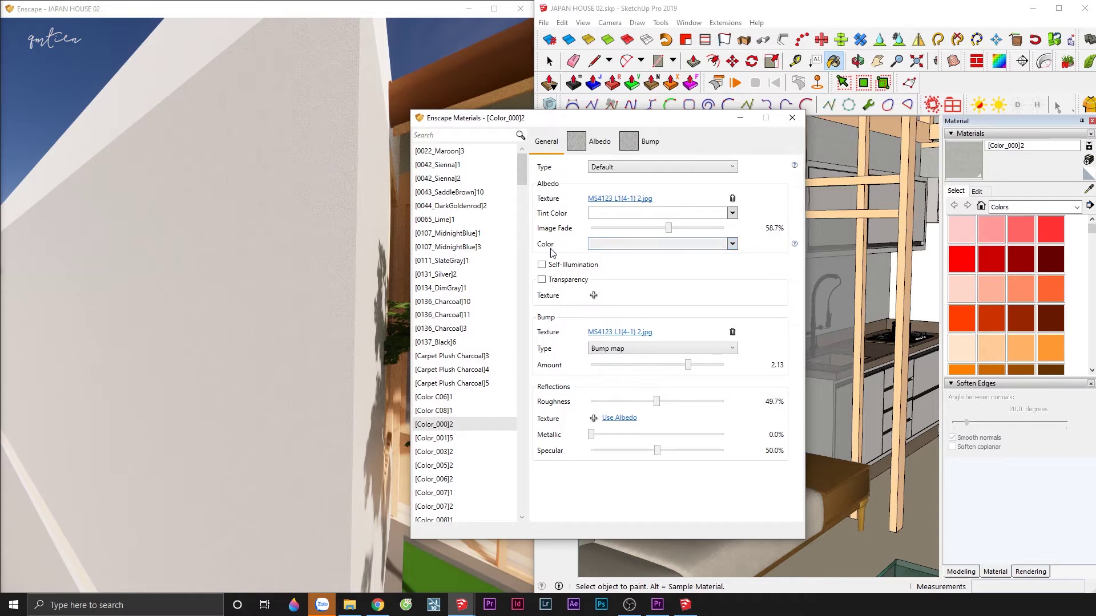
Set the base colour to #FCFCFC, lower the albedo Image Fade, and view the wall corner close up.
{"action": "left_click", "coordinate": [612, 245]}
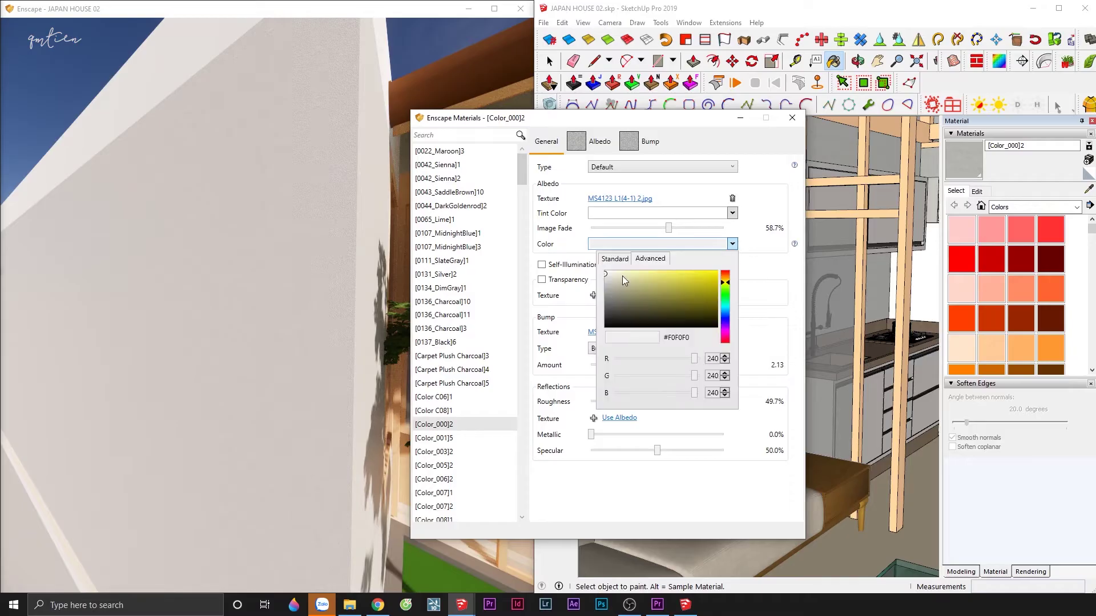
{"action": "left_click_drag", "start_coordinate": [615, 277], "coordinate": [603, 269]}
{"action": "left_click", "coordinate": [602, 271]}
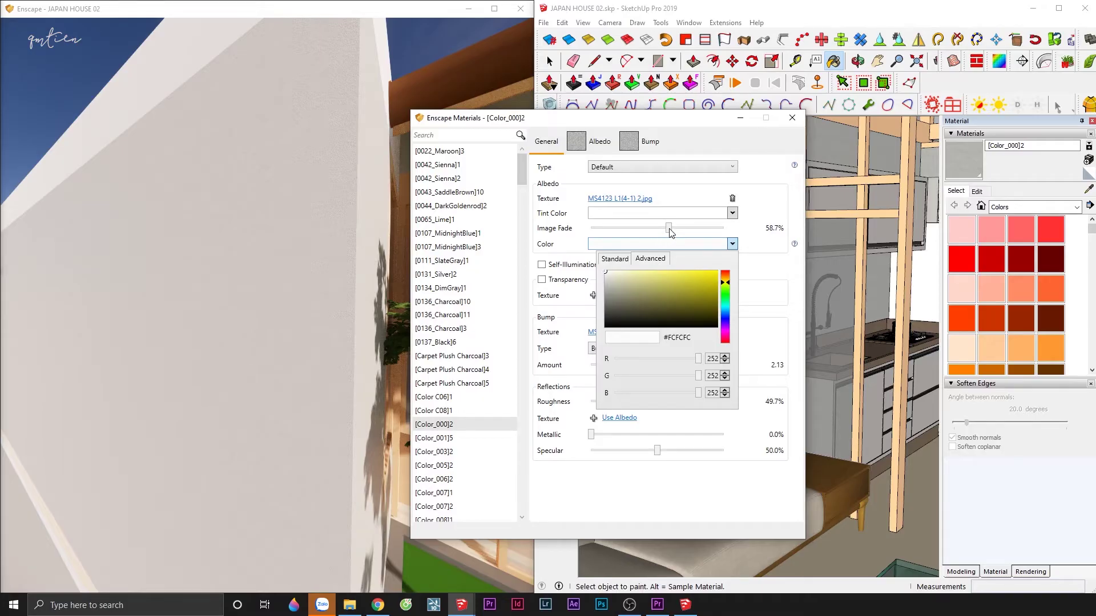
{"action": "left_click_drag", "start_coordinate": [669, 228], "coordinate": [591, 228]}
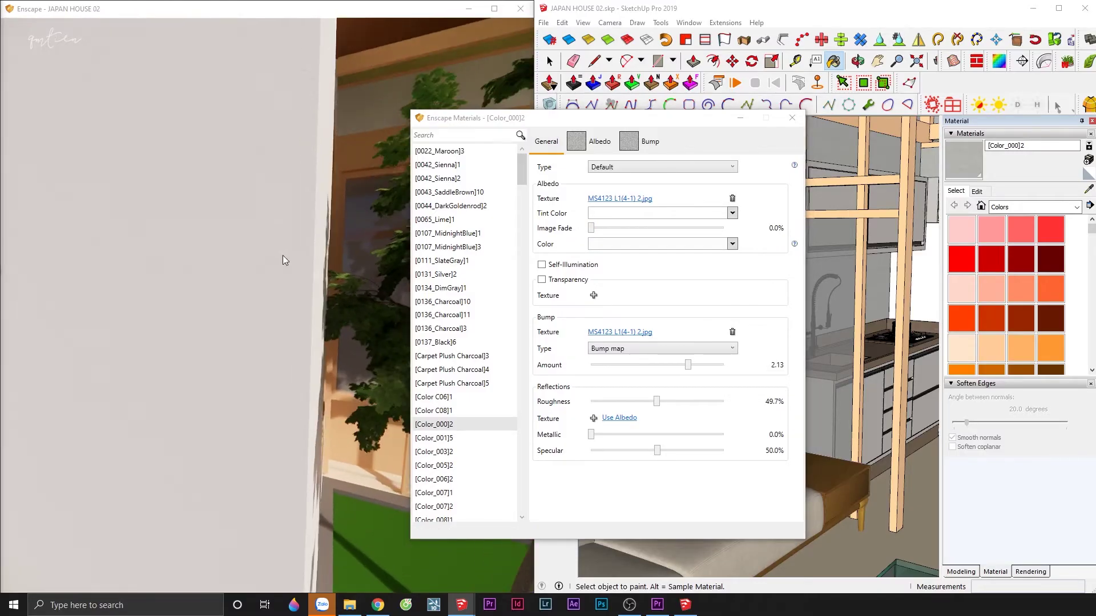
{"action": "mouse_move", "coordinate": [283, 255]}
{"action": "left_mouse_down"}
{"action": "mouse_move", "coordinate": [308, 255]}
{"action": "mouse_move", "coordinate": [287, 271]}
{"action": "mouse_move", "coordinate": [246, 271]}
{"action": "left_mouse_up"}
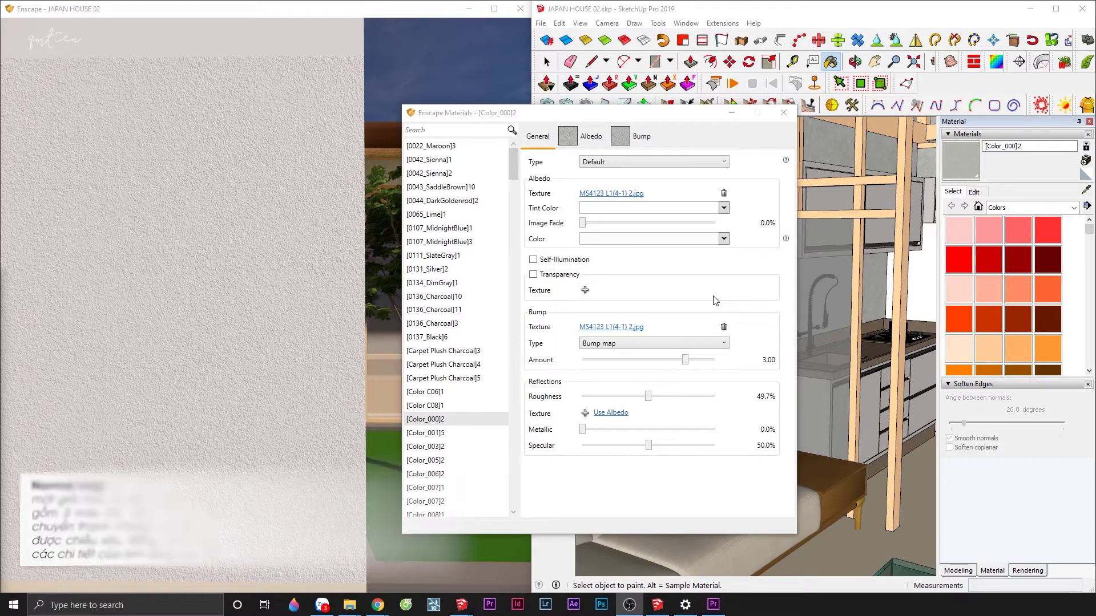
Replace the wall's bump texture with the da72346e normal map from the WALL folder.
{"action": "left_click", "coordinate": [724, 326]}
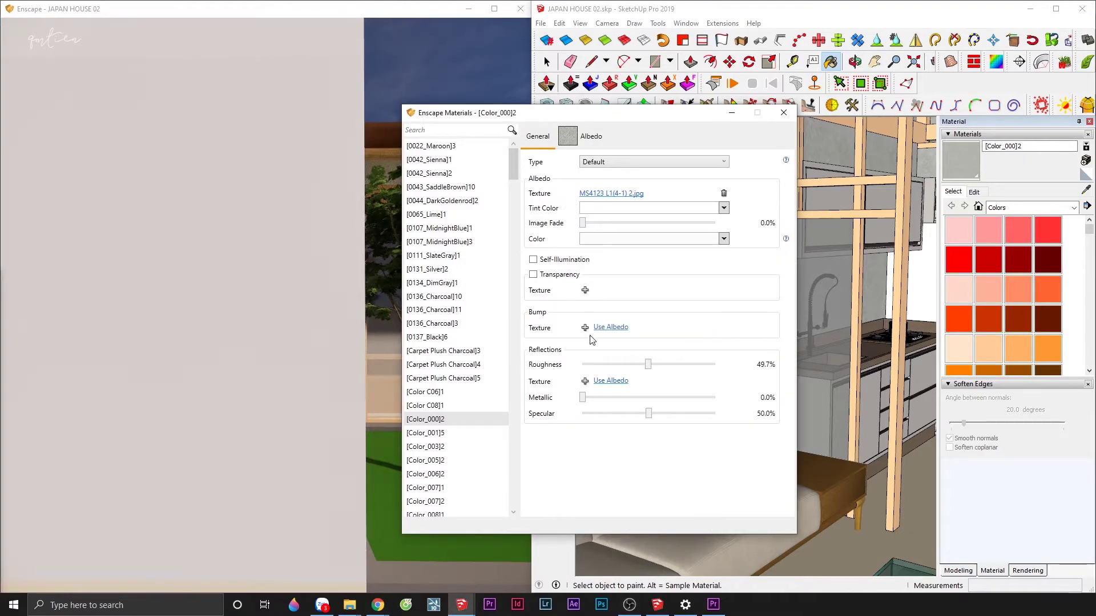
{"action": "left_click", "coordinate": [586, 328]}
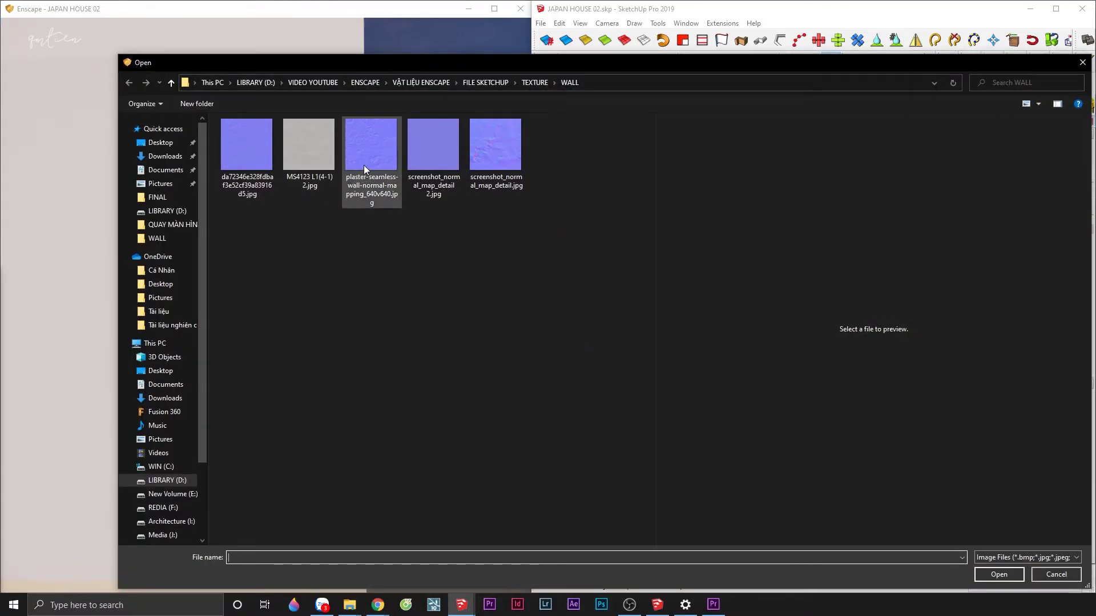
{"action": "left_click", "coordinate": [257, 146]}
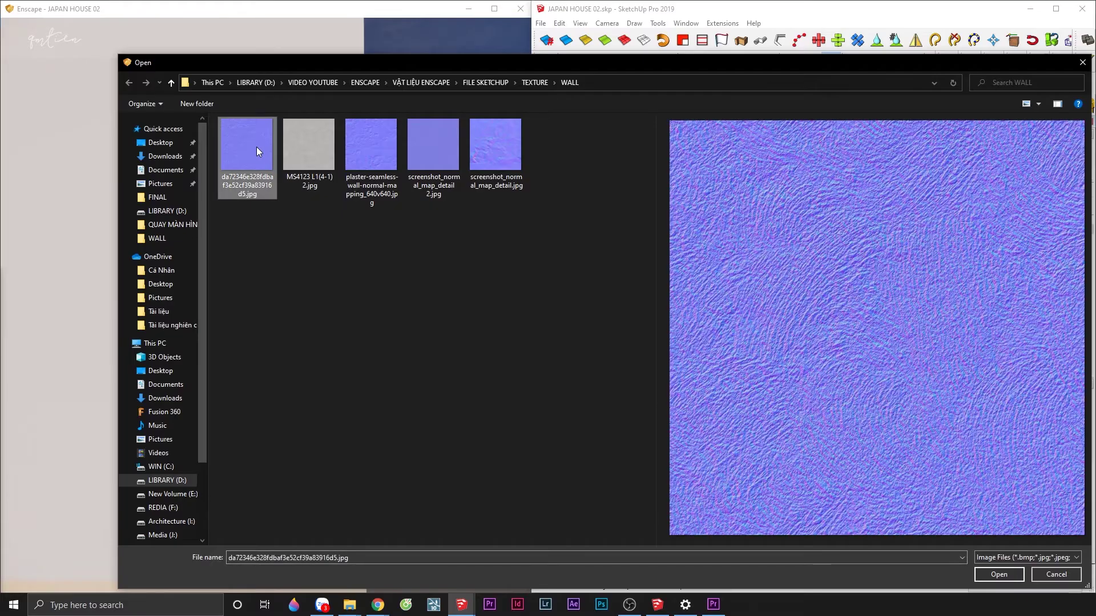
{"action": "double_click", "coordinate": [256, 151]}
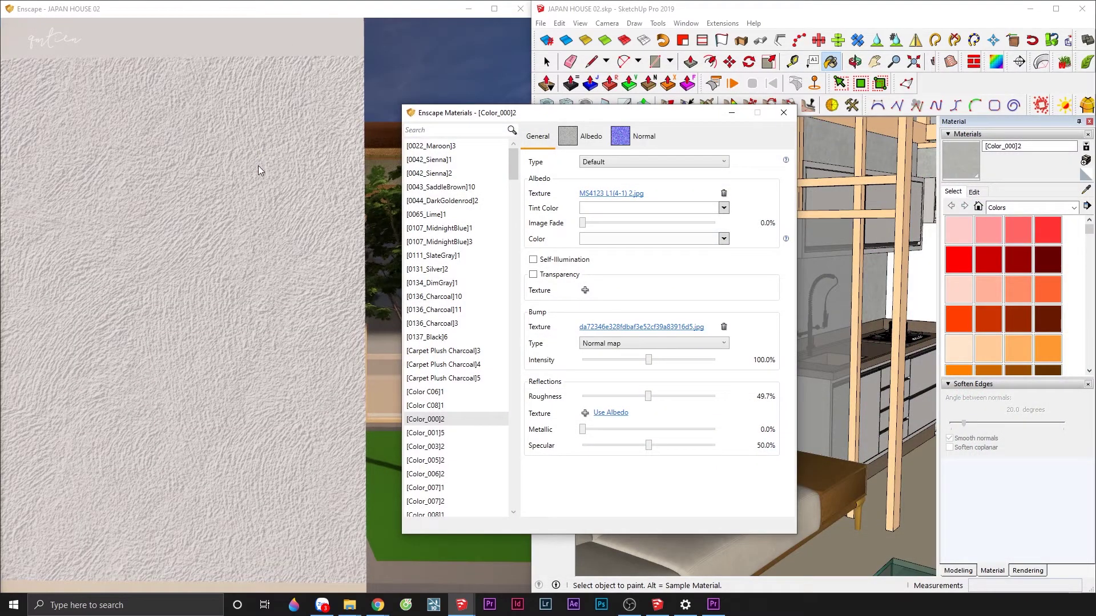
Set the normal-map intensity to 48.2% while checking the wall in the render.
{"action": "left_click", "coordinate": [283, 270]}
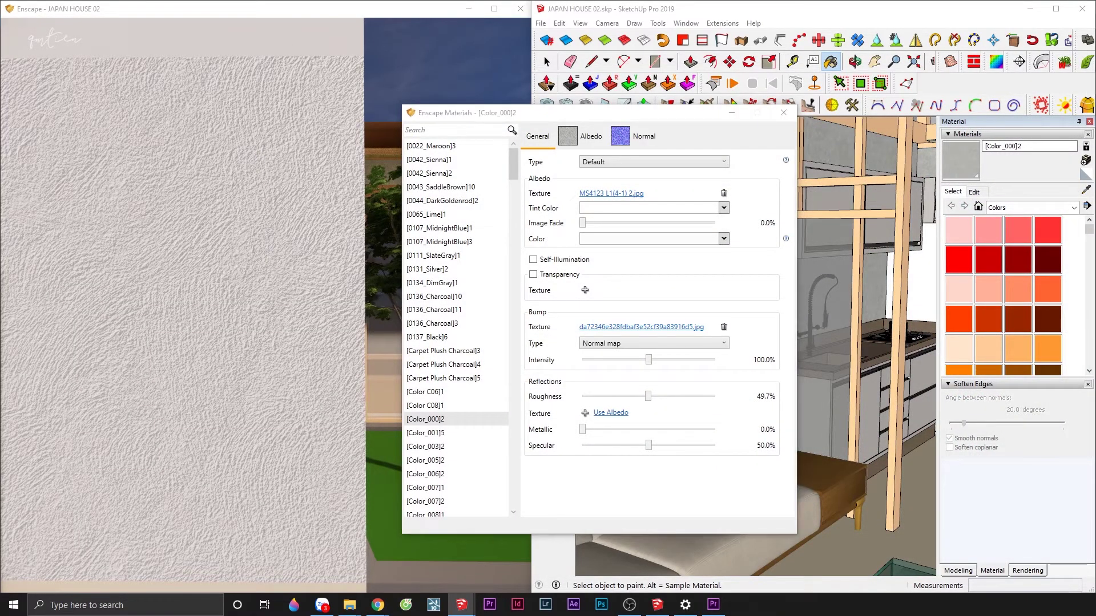
{"action": "key", "text": "d"}
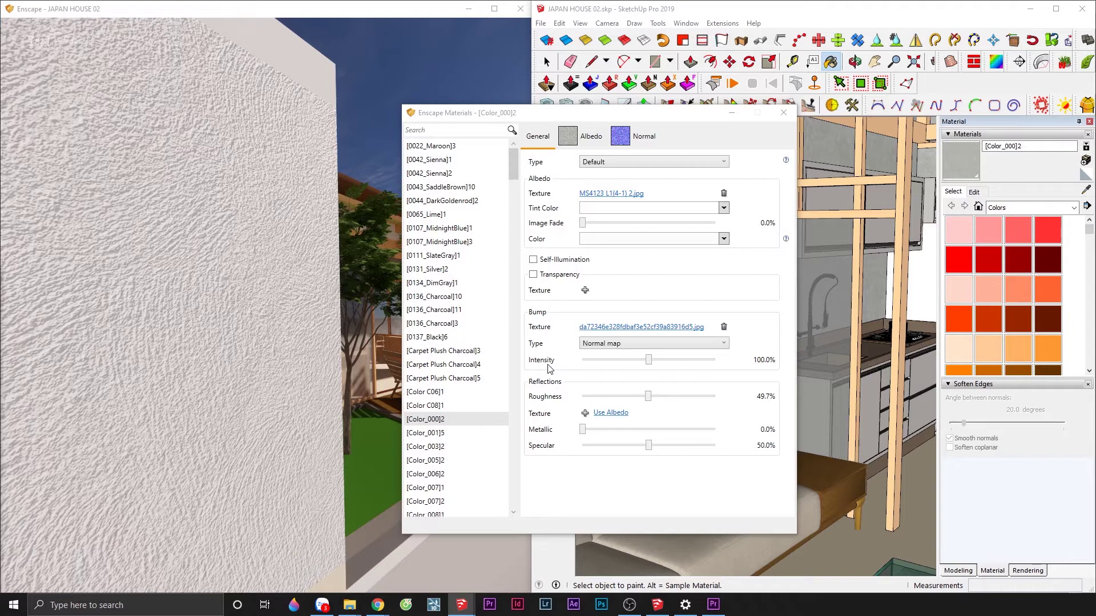
{"action": "left_click_drag", "start_coordinate": [649, 360], "coordinate": [571, 366]}
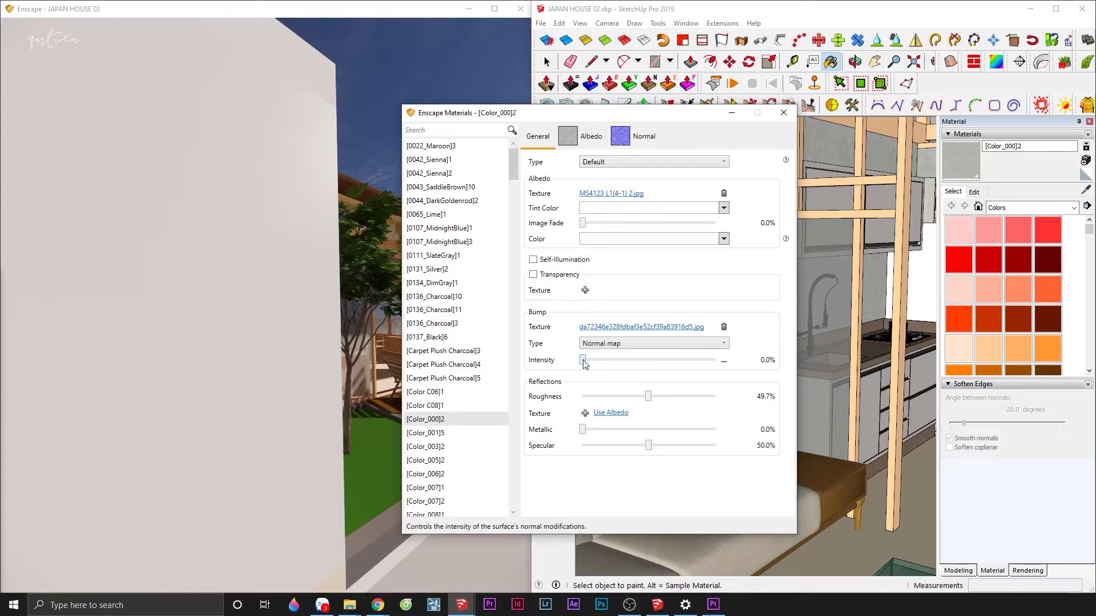
{"action": "left_click_drag", "start_coordinate": [586, 365], "coordinate": [618, 365]}
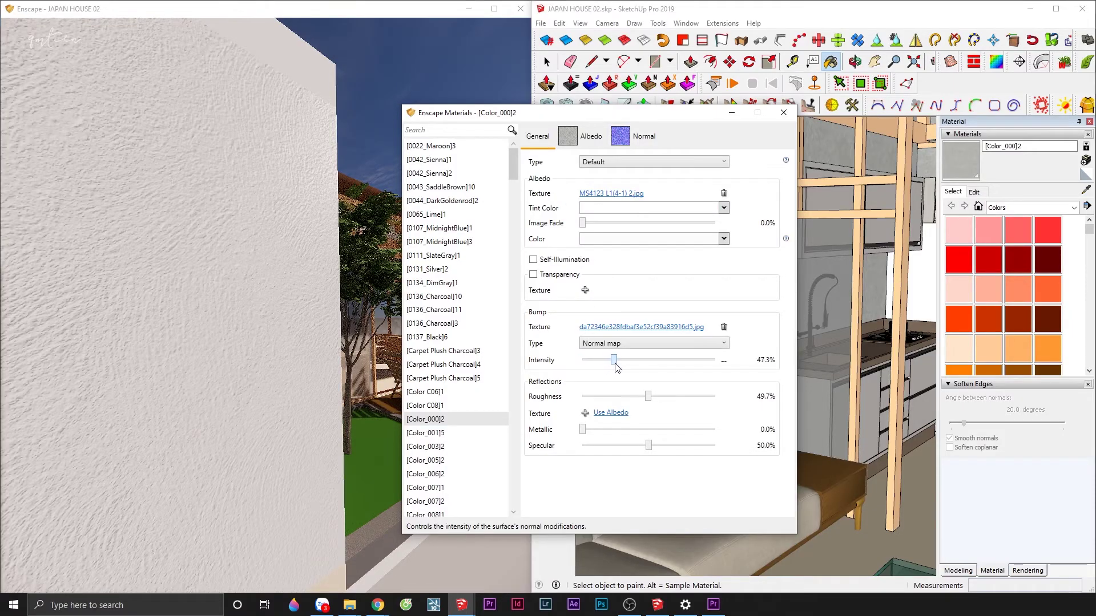
{"action": "left_click", "coordinate": [284, 367]}
{"action": "left_click_drag", "start_coordinate": [284, 367], "coordinate": [285, 360]}
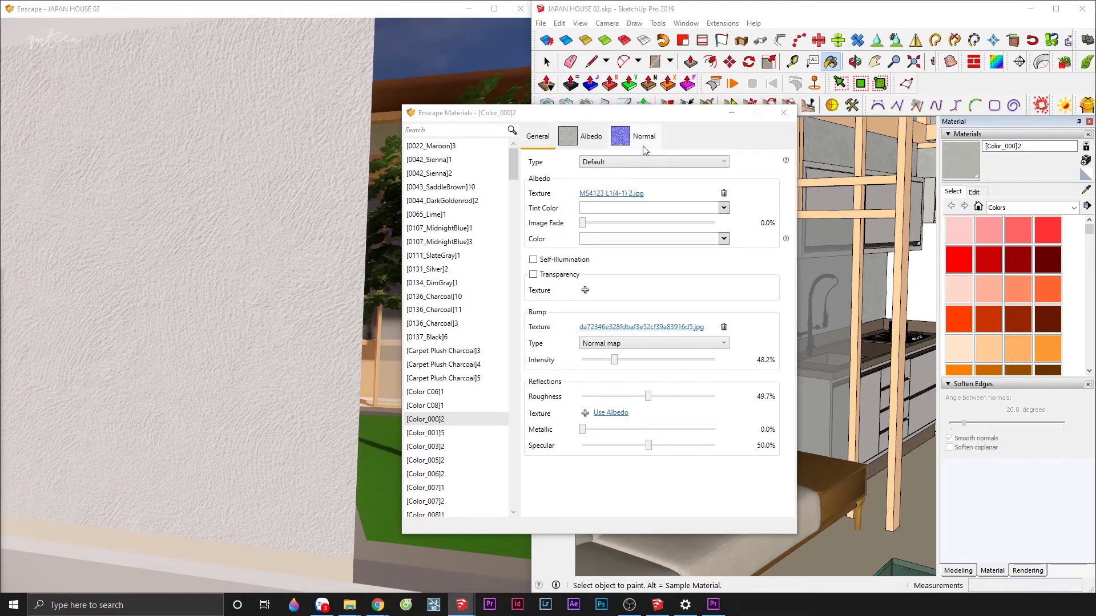
Enable explicit texture transformation on the wall normal map with 0.7 m width and height.
{"action": "left_click", "coordinate": [628, 137]}
{"action": "left_click", "coordinate": [600, 353]}
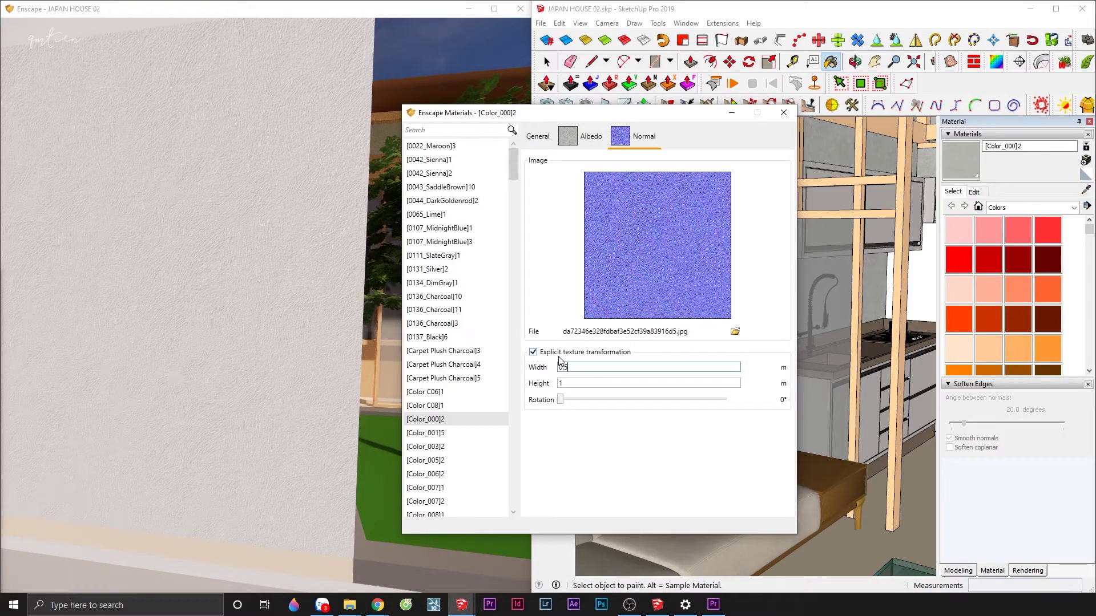
{"action": "key", "text": "Tab"}
{"action": "type", "text": "0.1"}
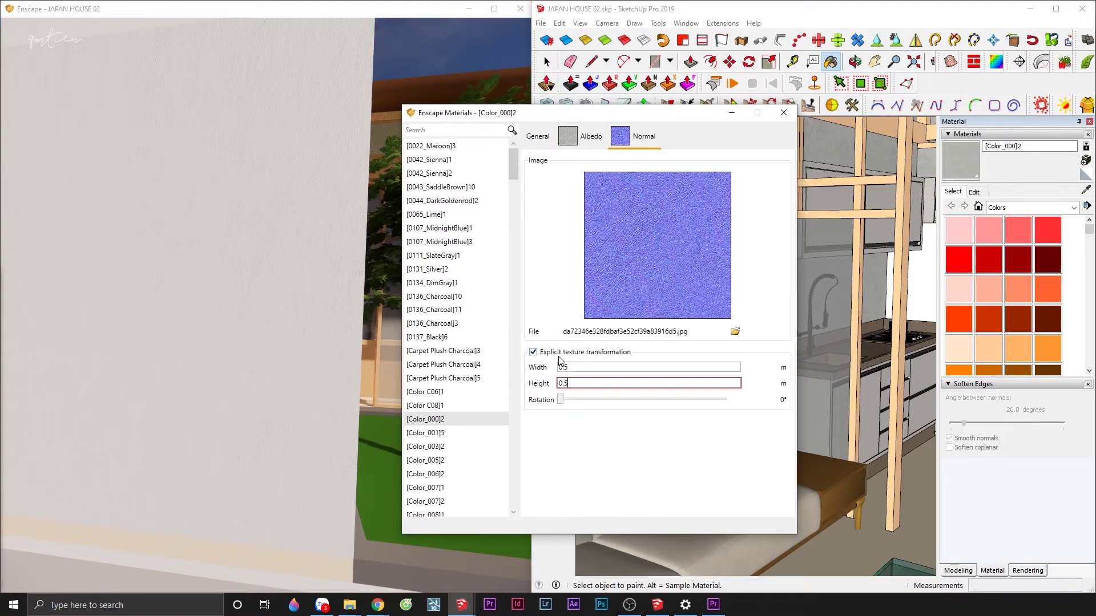
{"action": "left_click", "coordinate": [584, 368]}
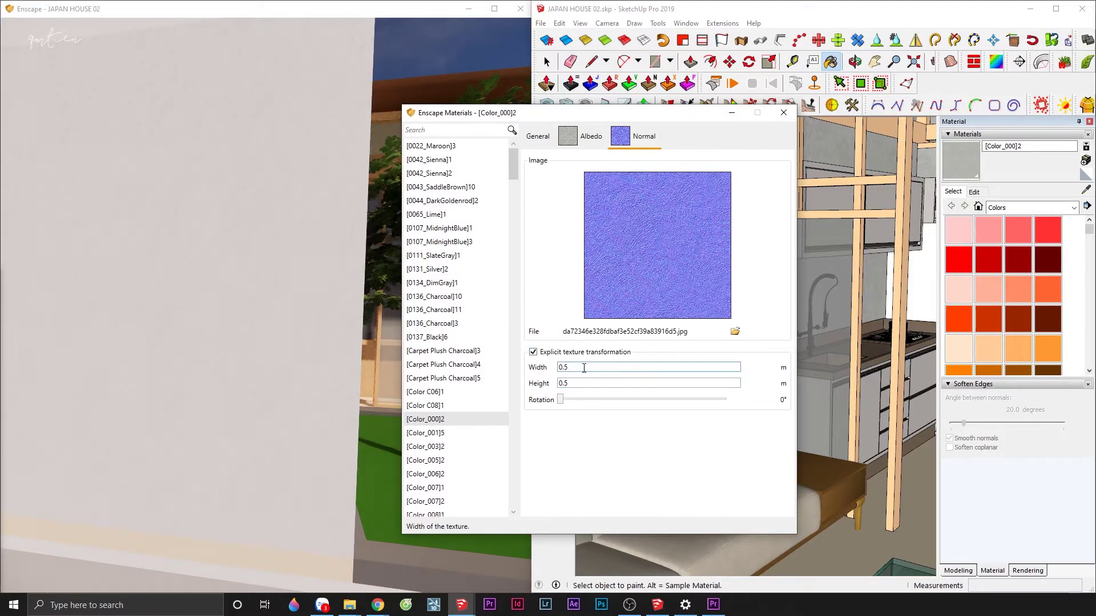
{"action": "left_click_drag", "start_coordinate": [290, 314], "coordinate": [292, 320]}
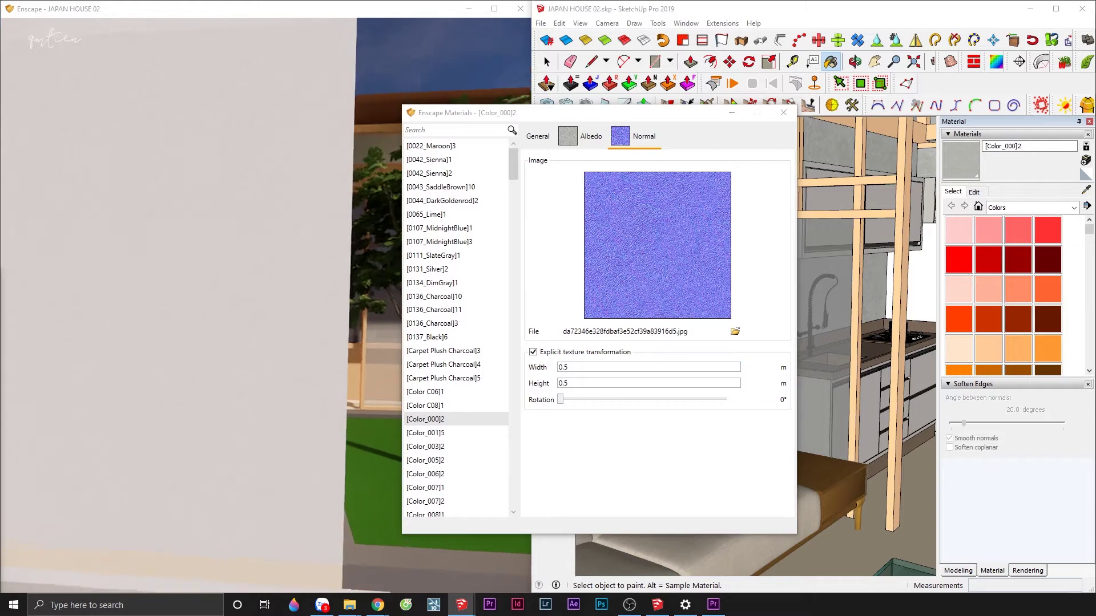
{"action": "double_click", "coordinate": [571, 368]}
{"action": "type", "text": "7"}
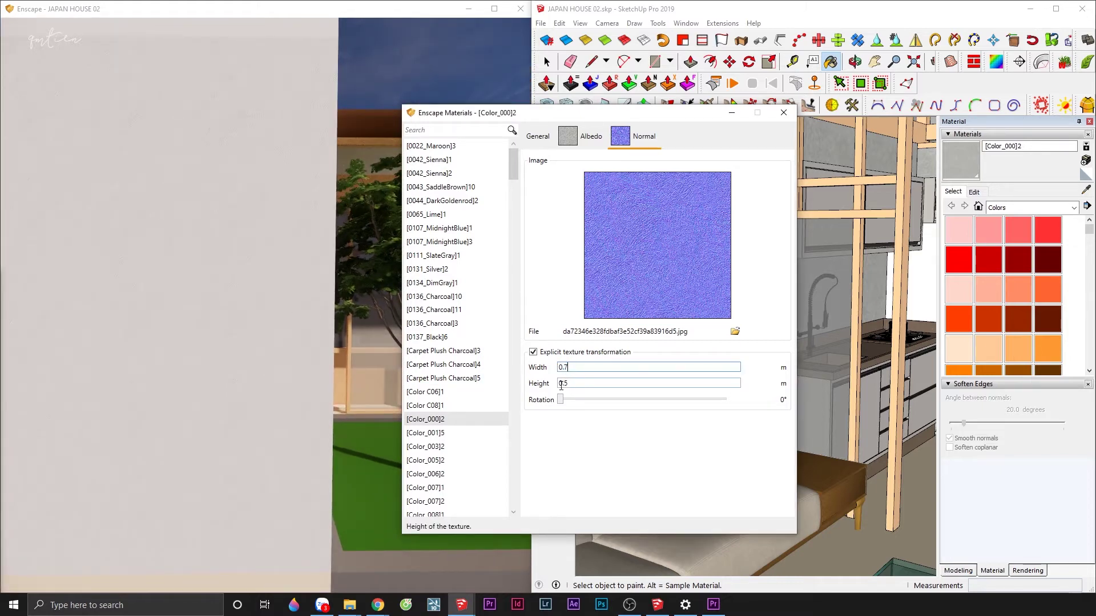
{"action": "right_click", "coordinate": [565, 385]}
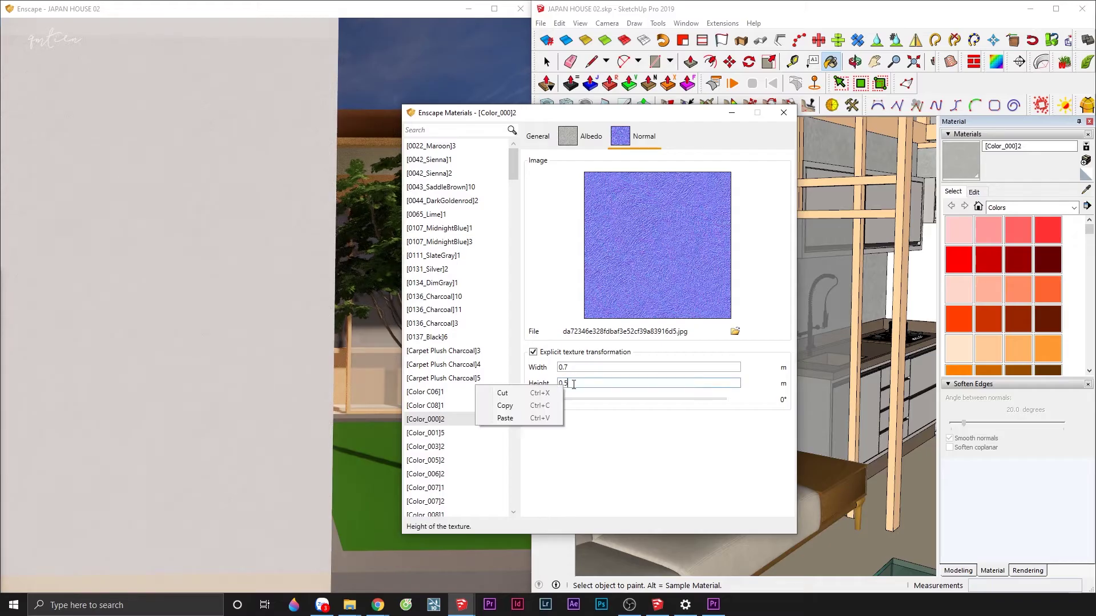
{"action": "double_click", "coordinate": [565, 384]}
{"action": "type", "text": "7"}
{"action": "left_click", "coordinate": [574, 368]}
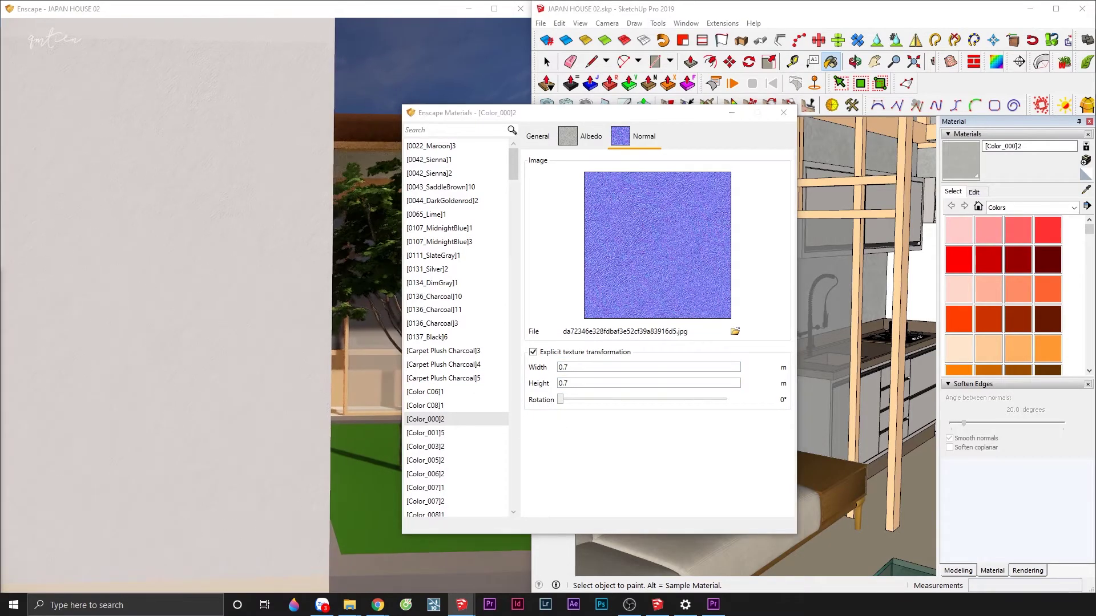
On the General tab, set wall Bump Intensity to 67.1% and Roughness from 49.7% to 60.4%.
{"action": "left_click", "coordinate": [537, 136]}
{"action": "left_click_drag", "start_coordinate": [621, 360], "coordinate": [626, 361]}
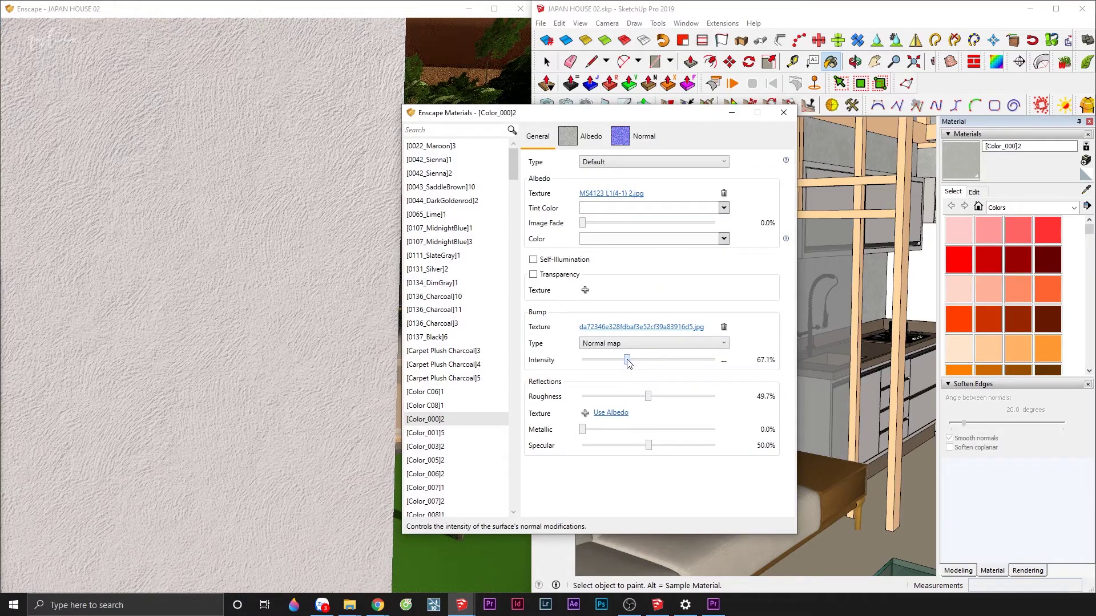
{"action": "left_click_drag", "start_coordinate": [342, 313], "coordinate": [304, 313]}
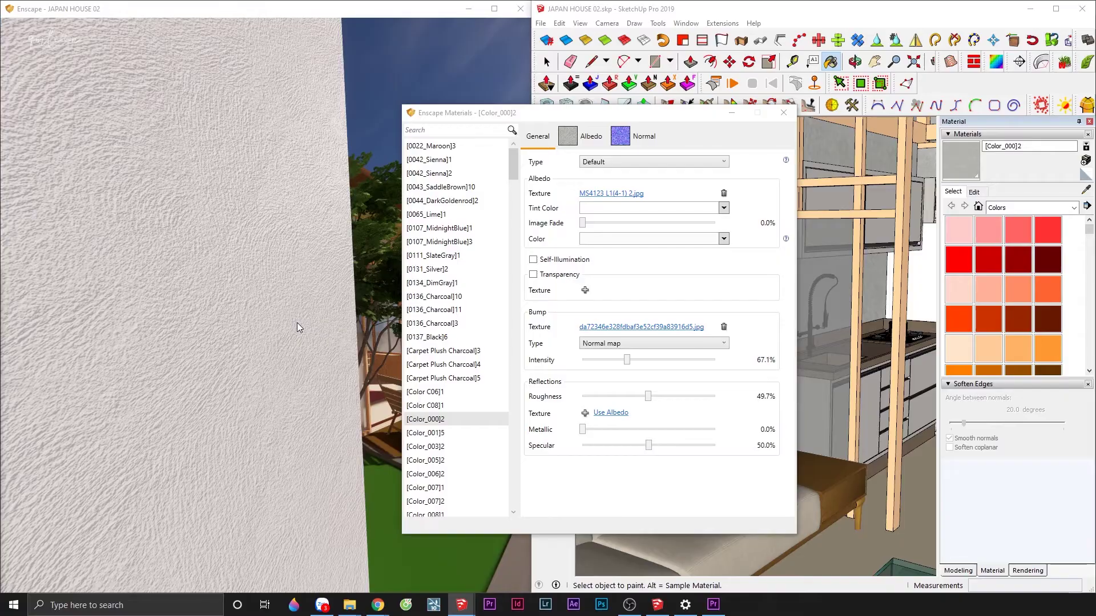
{"action": "left_click_drag", "start_coordinate": [297, 323], "coordinate": [297, 240]}
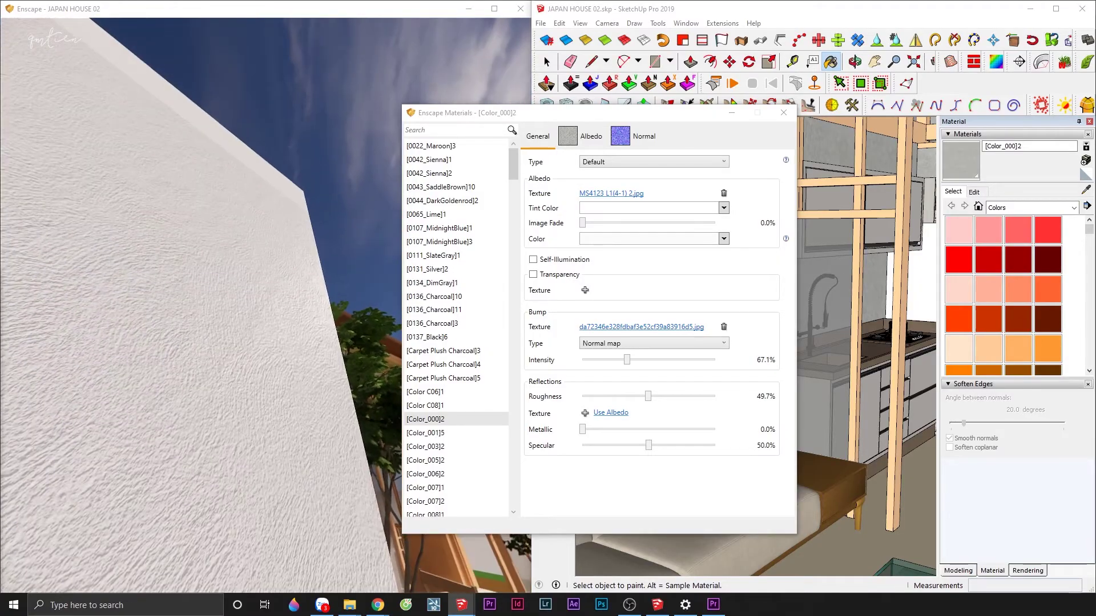
{"action": "left_click_drag", "start_coordinate": [649, 399], "coordinate": [659, 400]}
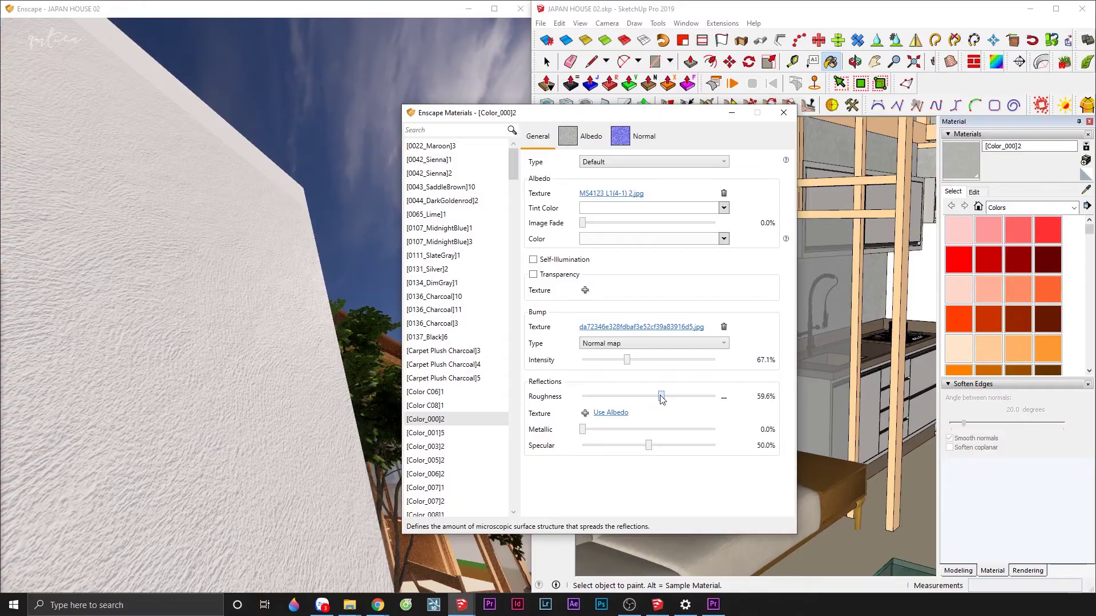
{"action": "left_click_drag", "start_coordinate": [660, 399], "coordinate": [662, 399]}
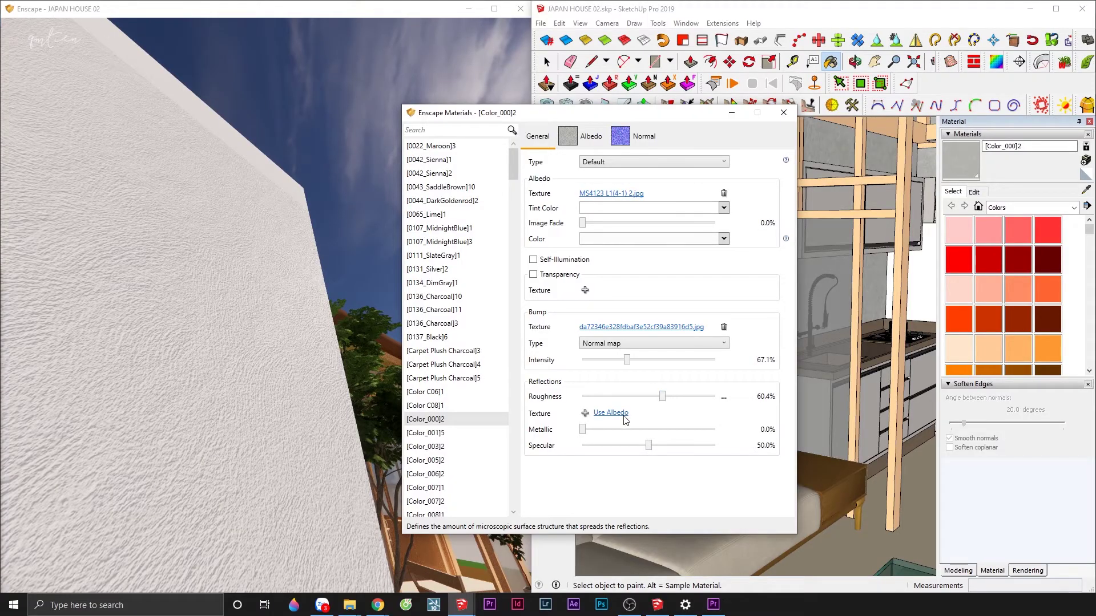
{"action": "mouse_move", "coordinate": [285, 343]}
{"action": "left_mouse_down"}
{"action": "mouse_move", "coordinate": [319, 342]}
{"action": "mouse_move", "coordinate": [240, 342]}
{"action": "left_mouse_up"}
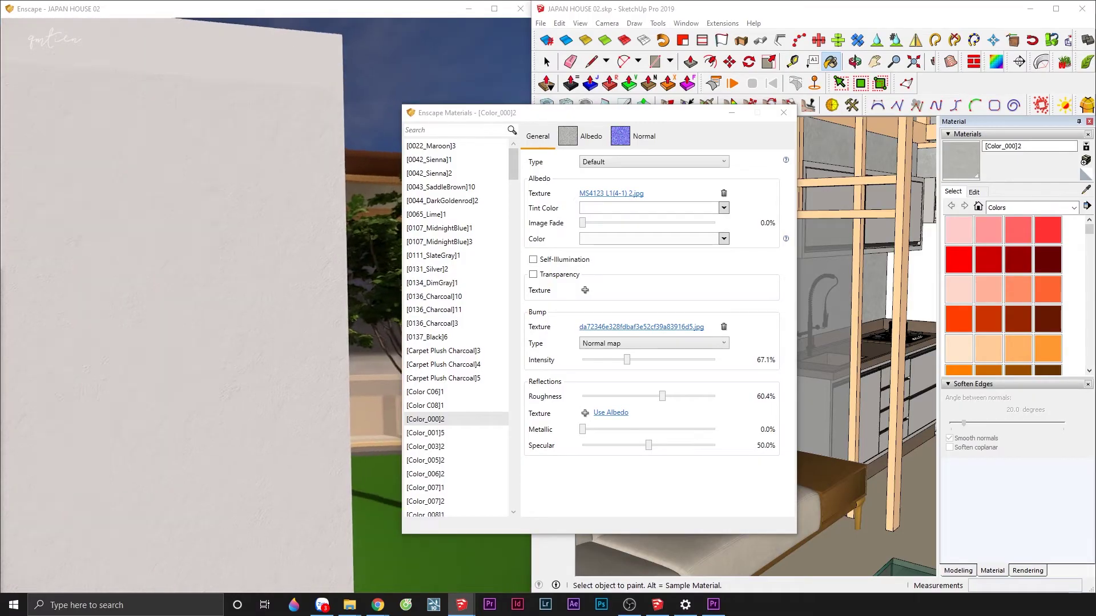
{"action": "left_click_drag", "start_coordinate": [296, 462], "coordinate": [314, 462]}
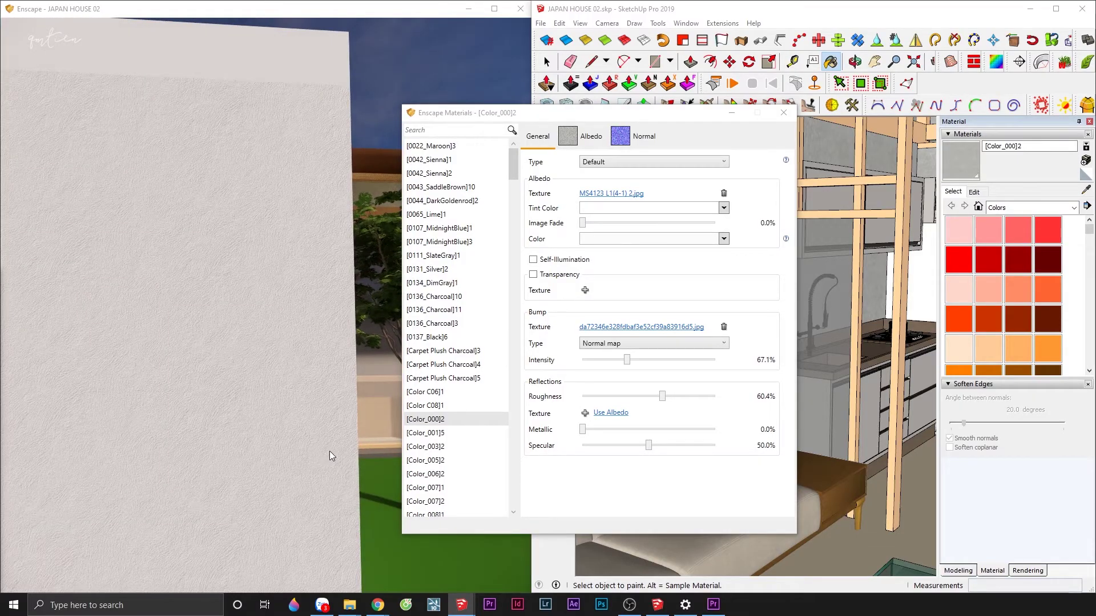
Swap the wall bump for the plaster-seamless-wall normal map.
{"action": "left_click", "coordinate": [724, 332]}
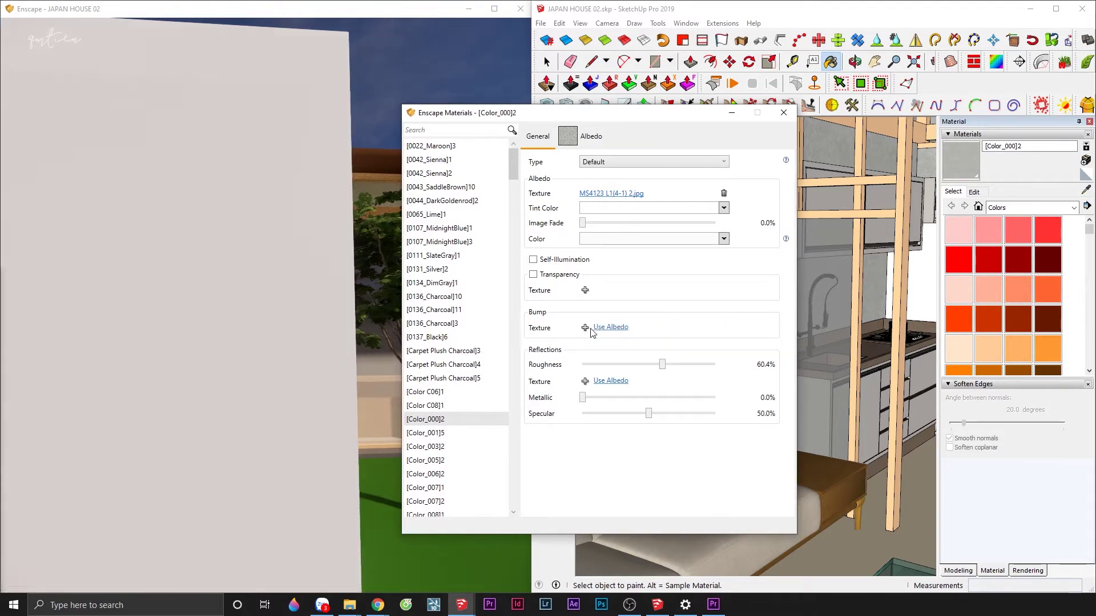
{"action": "left_click", "coordinate": [585, 328]}
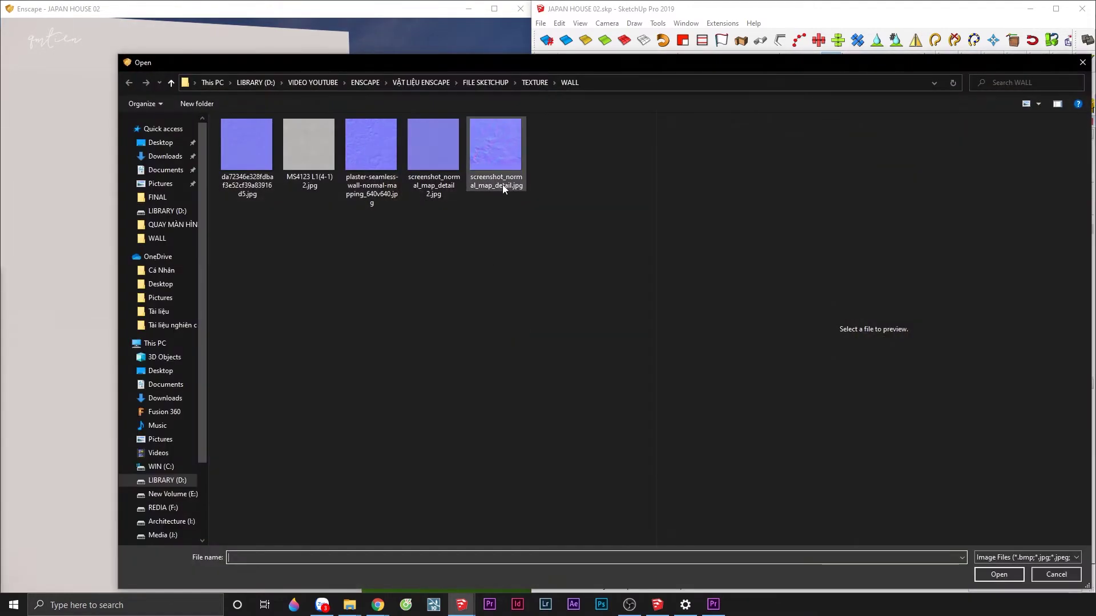
{"action": "double_click", "coordinate": [385, 162]}
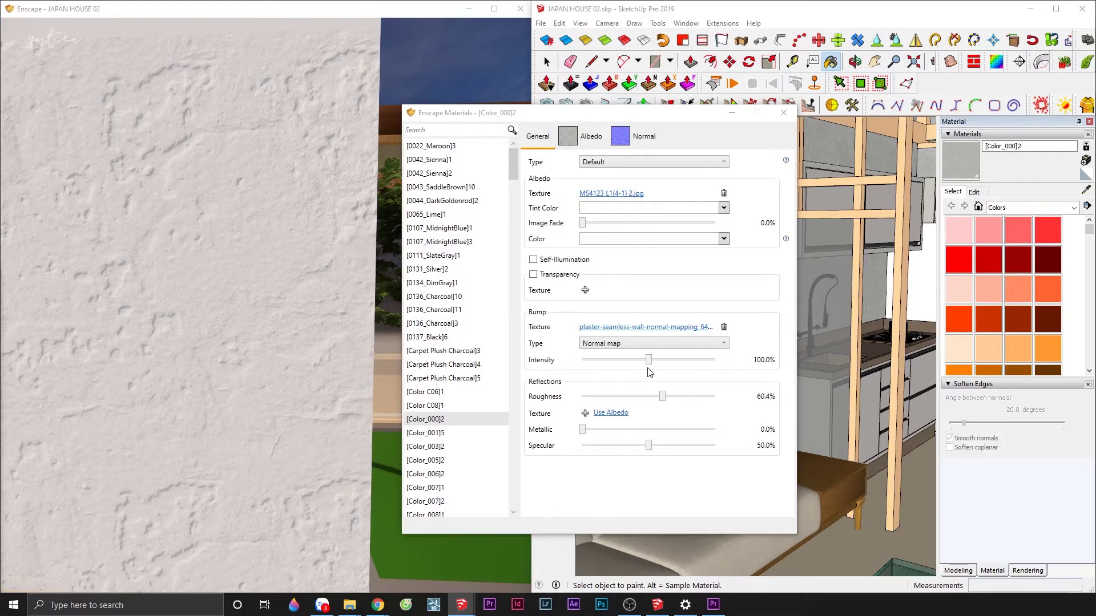
Raise the normal-map intensity to 129.3% and review the Normal tab before returning to General.
{"action": "left_click_drag", "start_coordinate": [649, 361], "coordinate": [666, 363]}
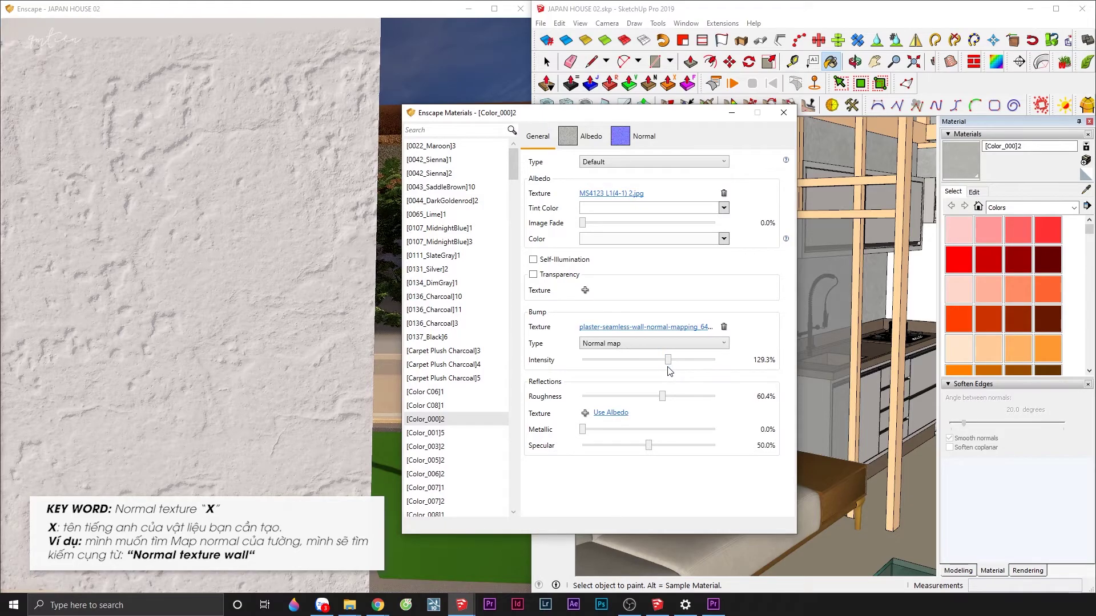
{"action": "left_click_drag", "start_coordinate": [669, 370], "coordinate": [672, 372]}
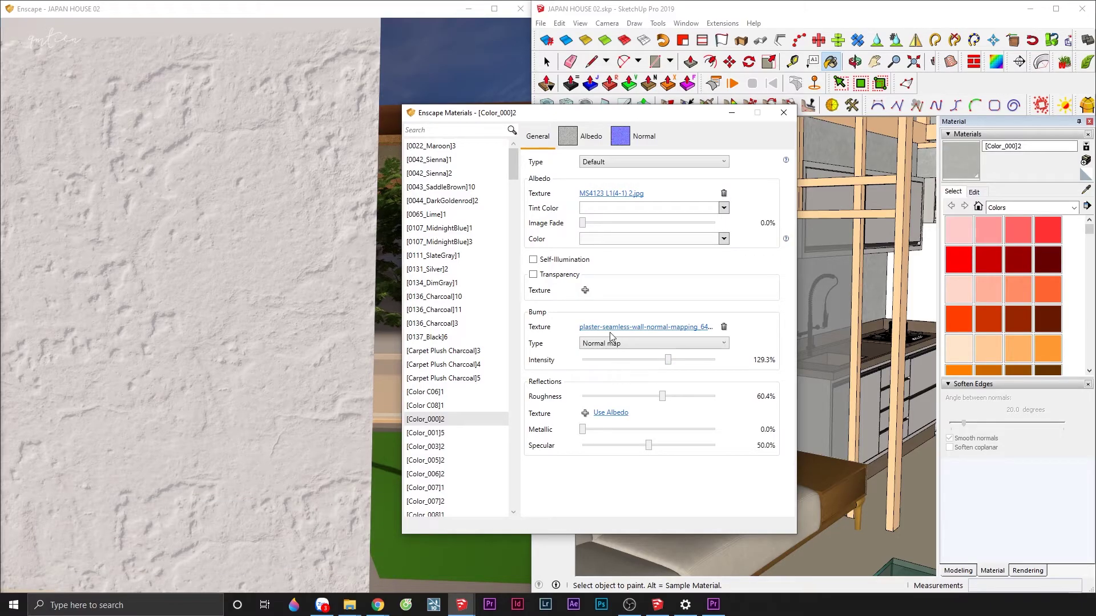
{"action": "left_click", "coordinate": [629, 141]}
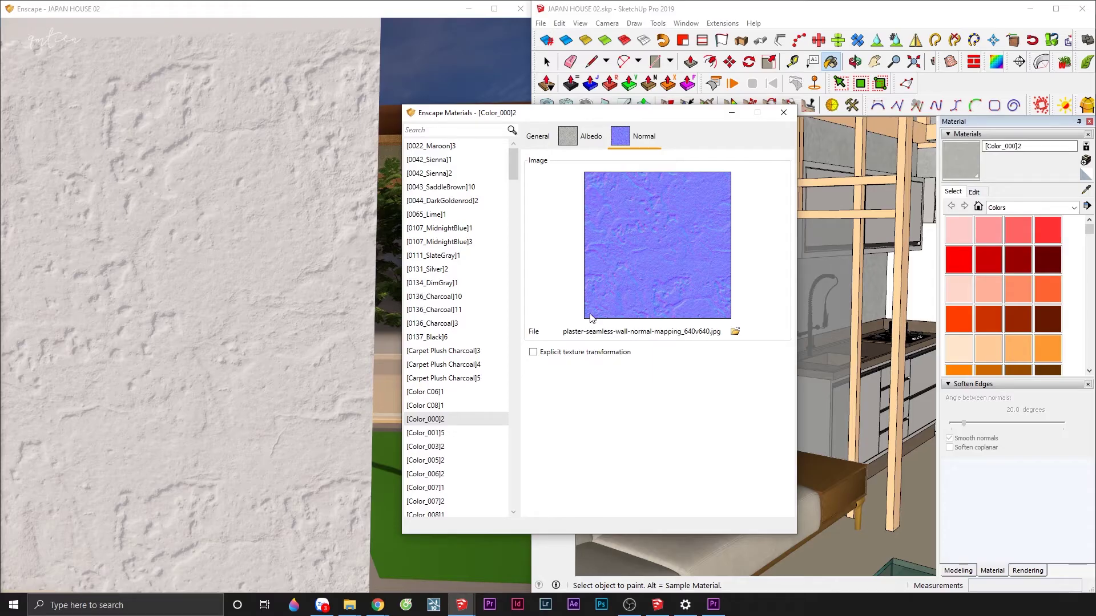
{"action": "left_click", "coordinate": [538, 136]}
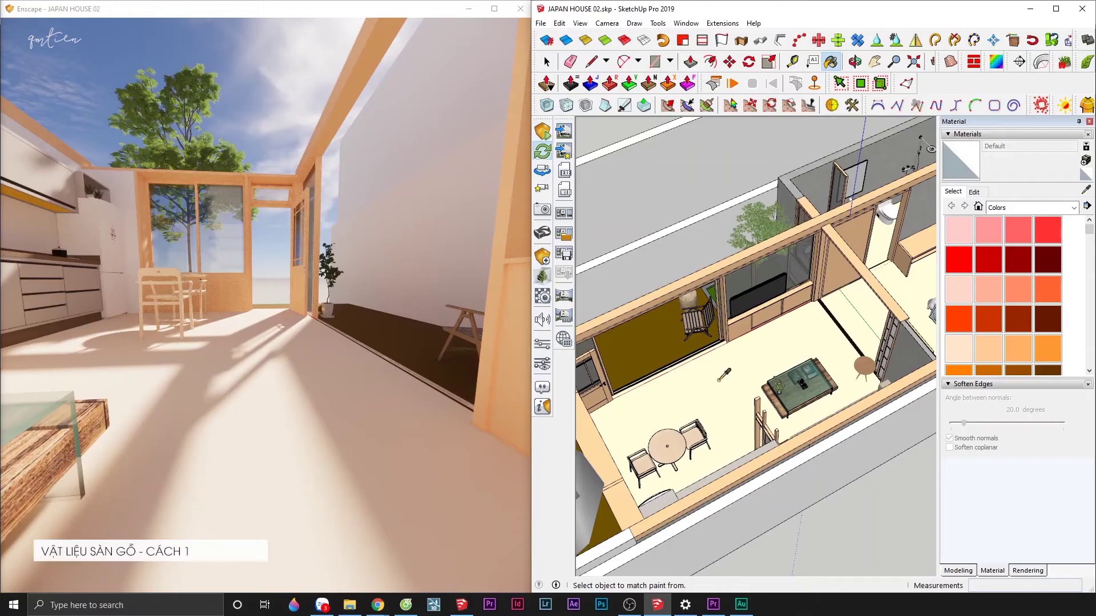
Sample the cream Color_D05 floor material and bring up its Enscape material settings.
{"action": "left_click", "coordinate": [728, 376]}
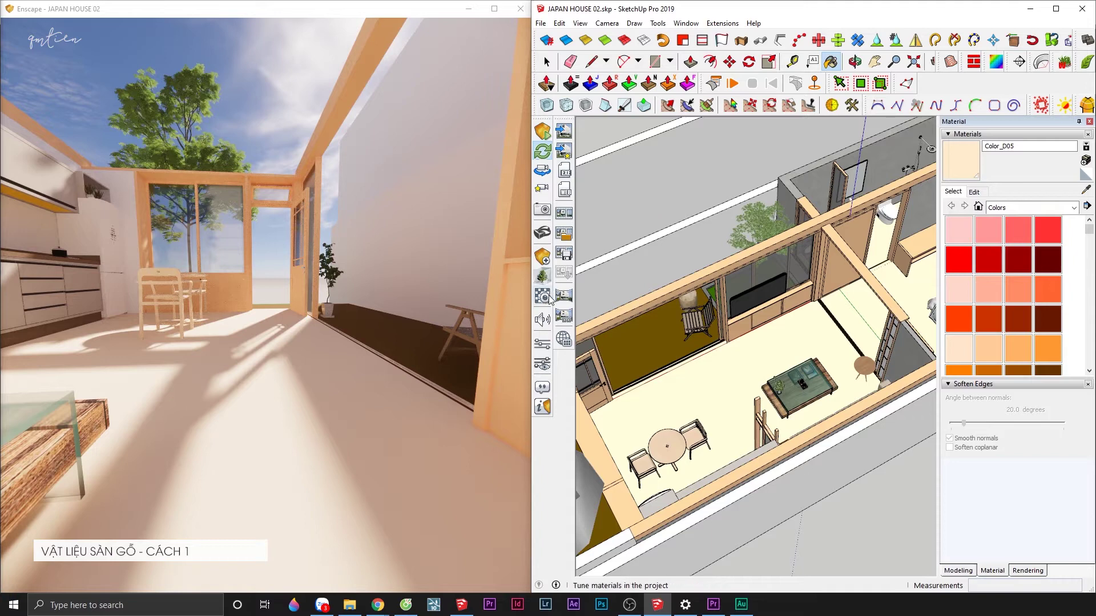
{"action": "left_click", "coordinate": [543, 276]}
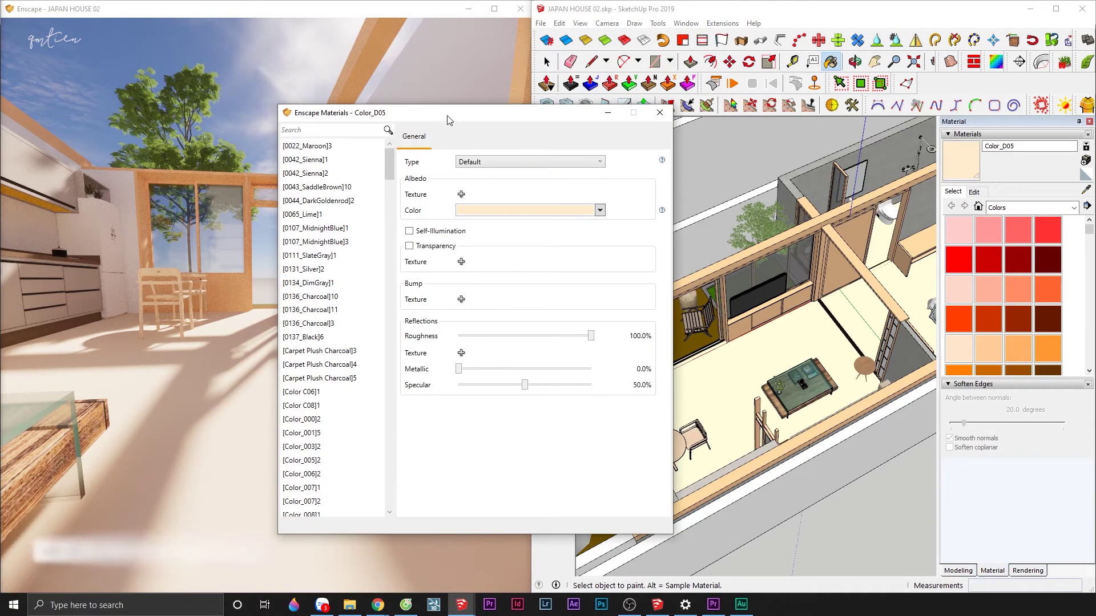
{"action": "left_click_drag", "start_coordinate": [449, 115], "coordinate": [552, 105]}
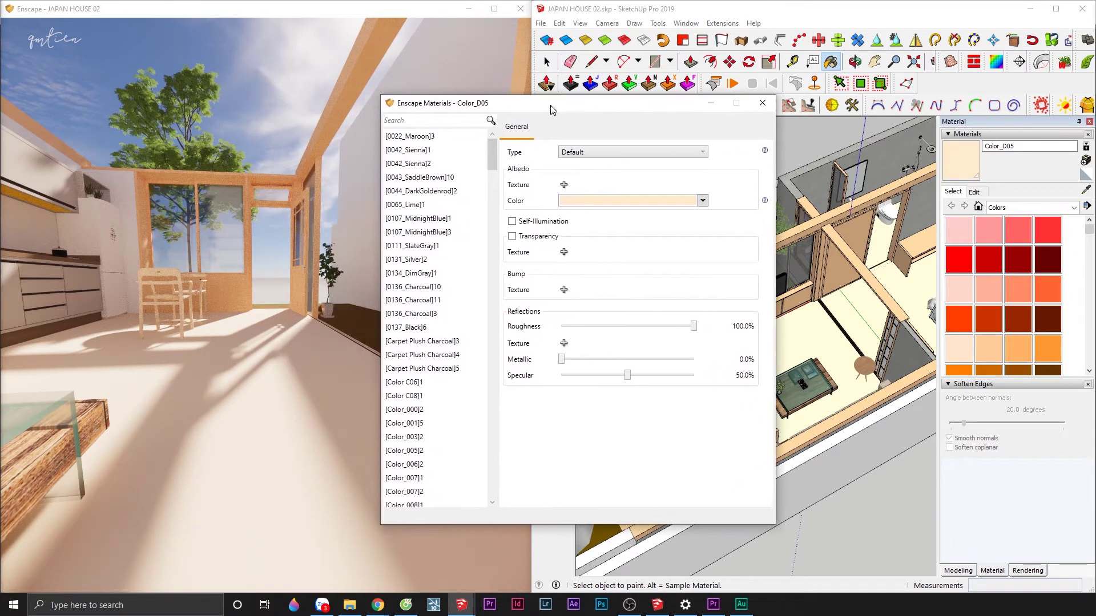
Load the smoke varnished oak wood flooring image as the albedo texture and inspect the floor.
{"action": "left_click", "coordinate": [564, 185]}
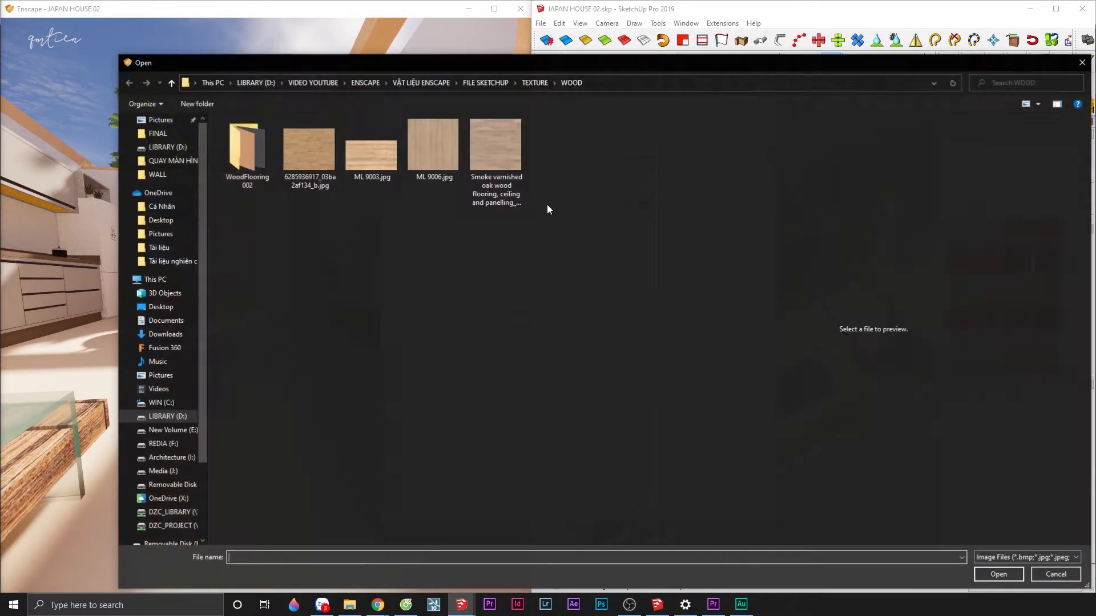
{"action": "left_click", "coordinate": [503, 167]}
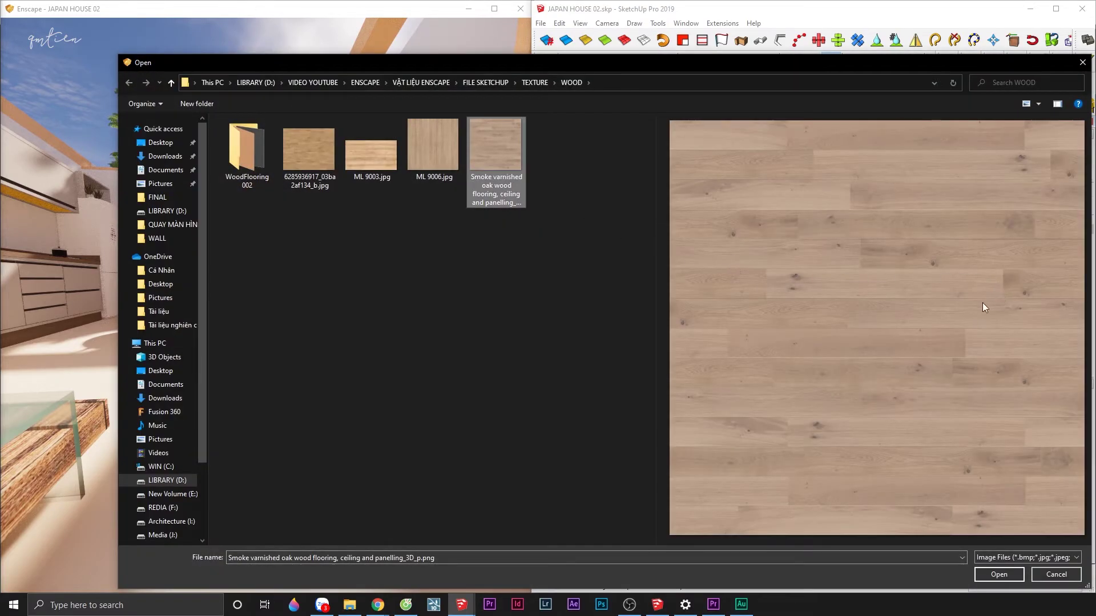
{"action": "left_click", "coordinate": [999, 575]}
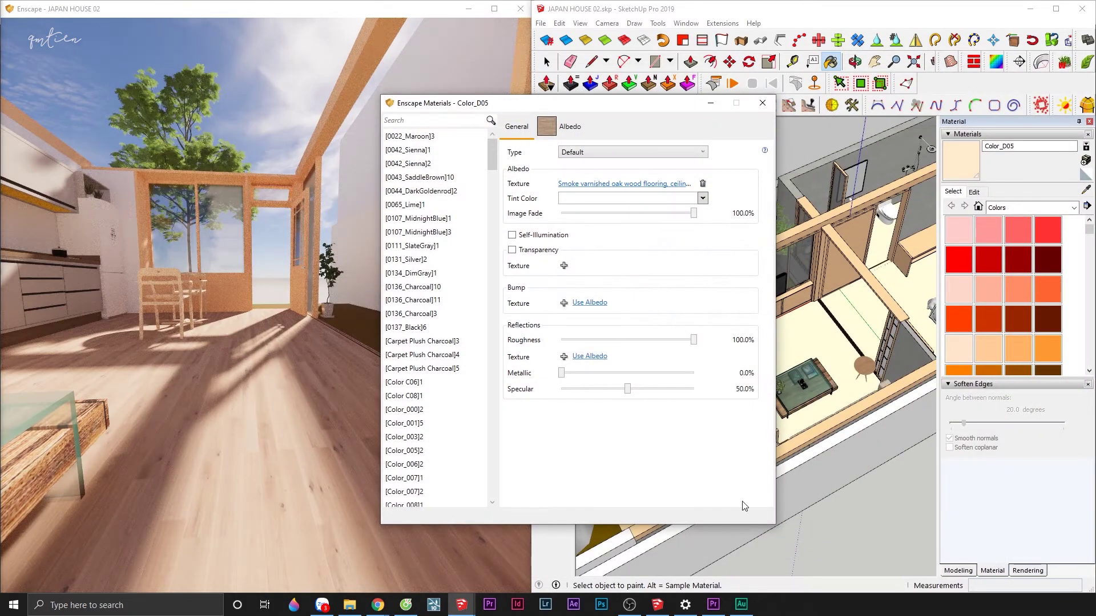
{"action": "mouse_move", "coordinate": [307, 446]}
{"action": "left_mouse_down"}
{"action": "mouse_move", "coordinate": [240, 440]}
{"action": "mouse_move", "coordinate": [263, 320]}
{"action": "mouse_move", "coordinate": [296, 366]}
{"action": "left_mouse_up"}
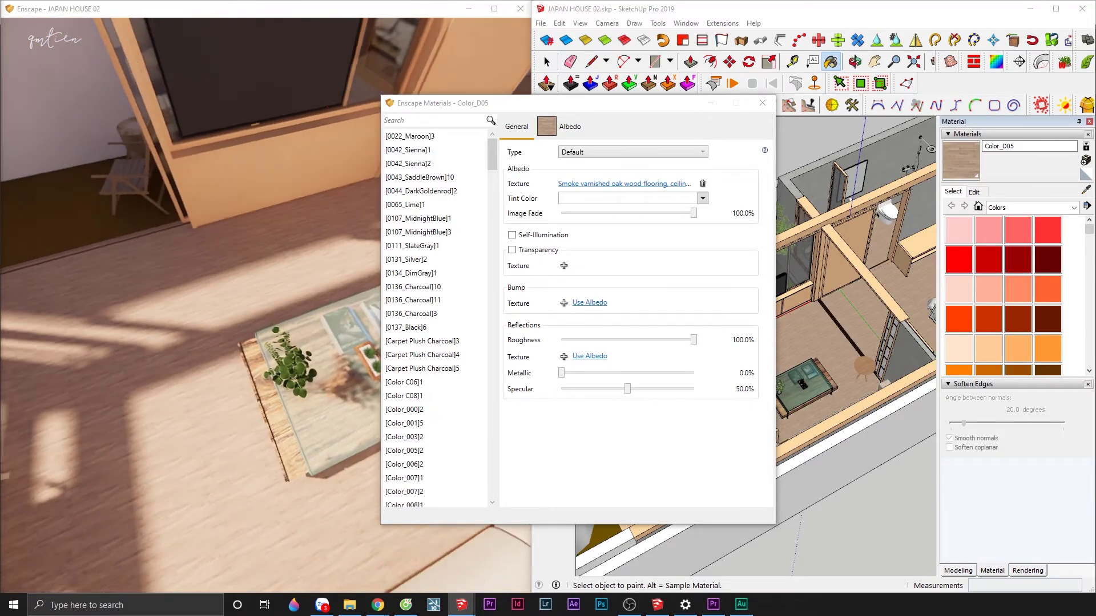
{"action": "left_click_drag", "start_coordinate": [296, 365], "coordinate": [274, 343]}
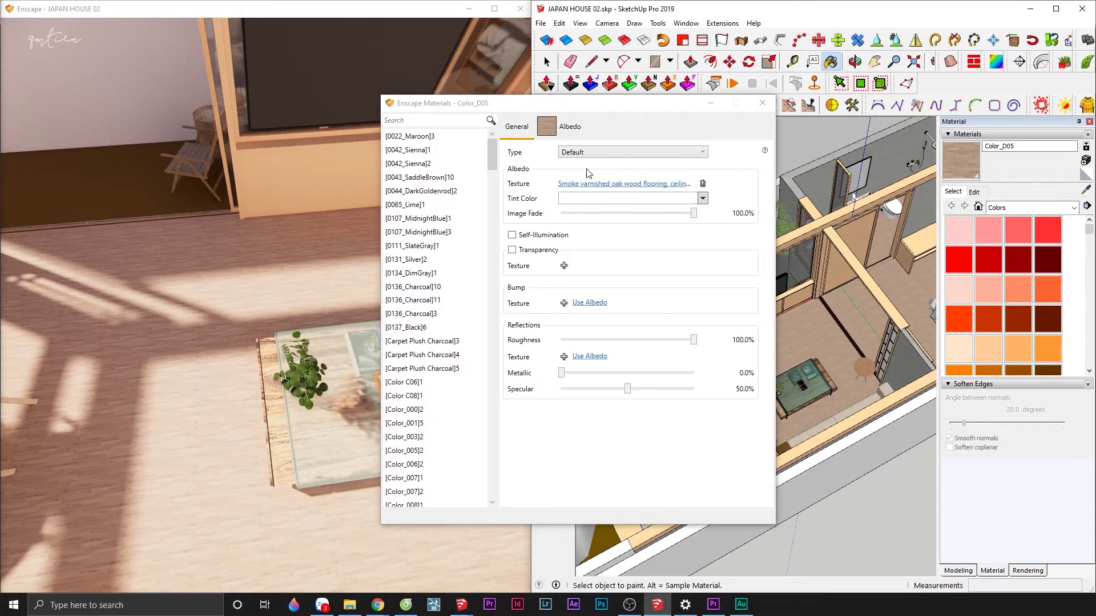
Give the oak albedo texture an explicit size of 2 m width by 2 m height.
{"action": "left_click", "coordinate": [571, 127]}
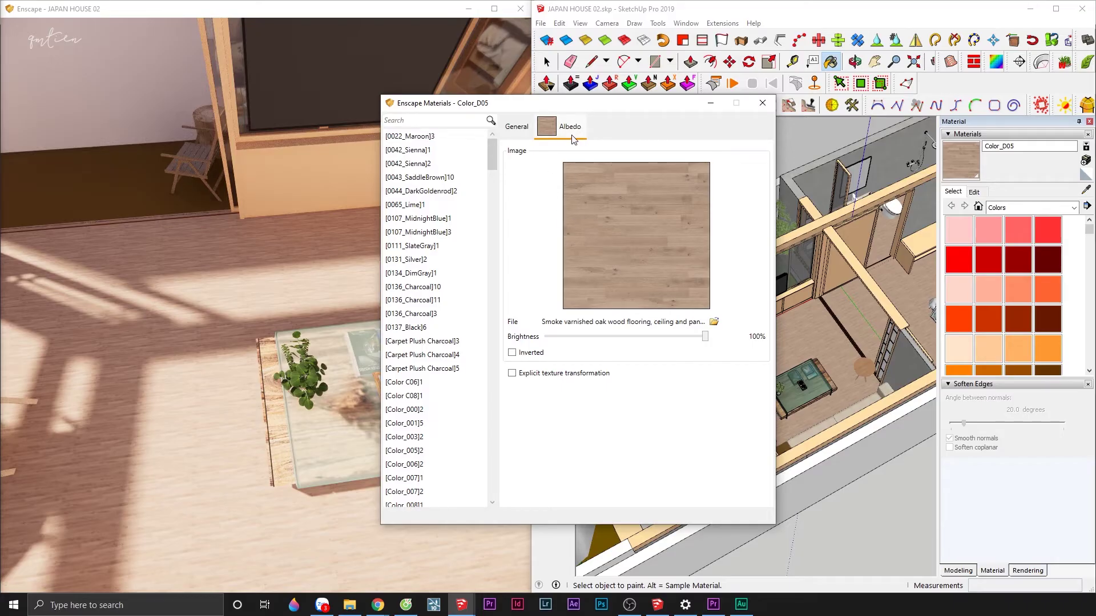
{"action": "left_click", "coordinate": [583, 373]}
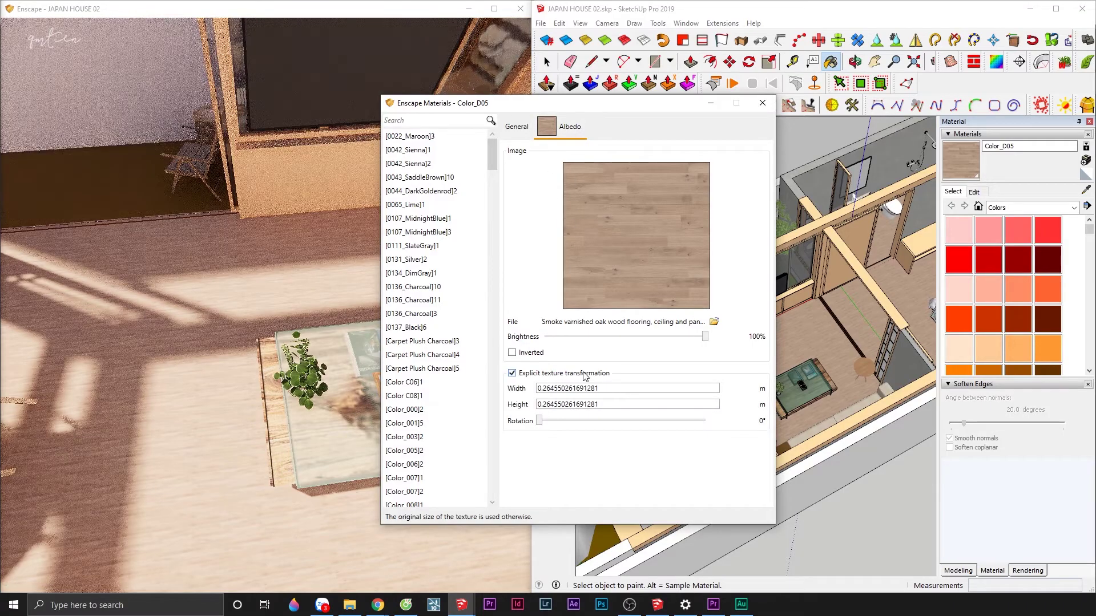
{"action": "left_click_drag", "start_coordinate": [609, 387], "coordinate": [534, 393]}
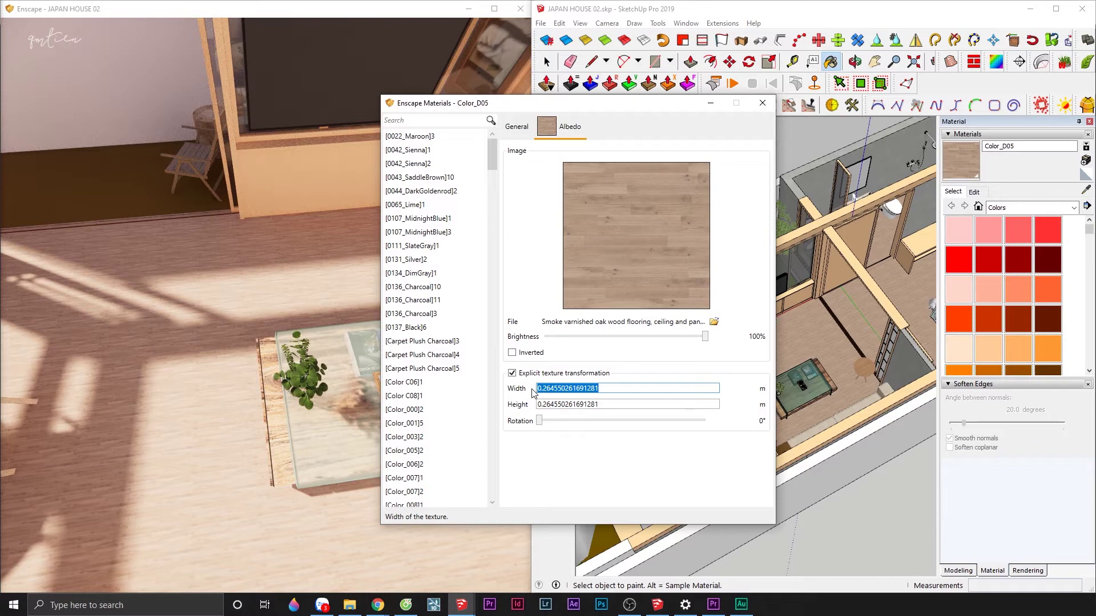
{"action": "type", "text": "2"}
{"action": "left_click_drag", "start_coordinate": [607, 404], "coordinate": [535, 406]}
{"action": "type", "text": "2"}
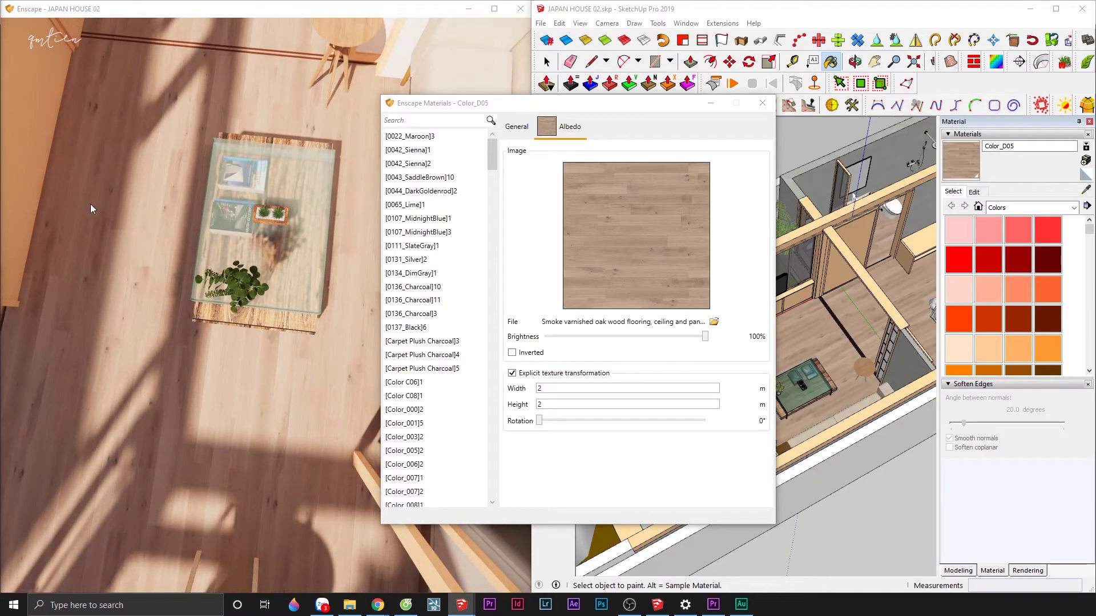
{"action": "mouse_move", "coordinate": [585, 109]}
{"action": "left_mouse_down"}
{"action": "mouse_move", "coordinate": [451, 306]}
{"action": "mouse_move", "coordinate": [438, 355]}
{"action": "left_mouse_up"}
Reposition the living-room floor's oak texture with Texture > Position, rotating and rescaling the planks.
{"action": "left_click", "coordinate": [736, 372]}
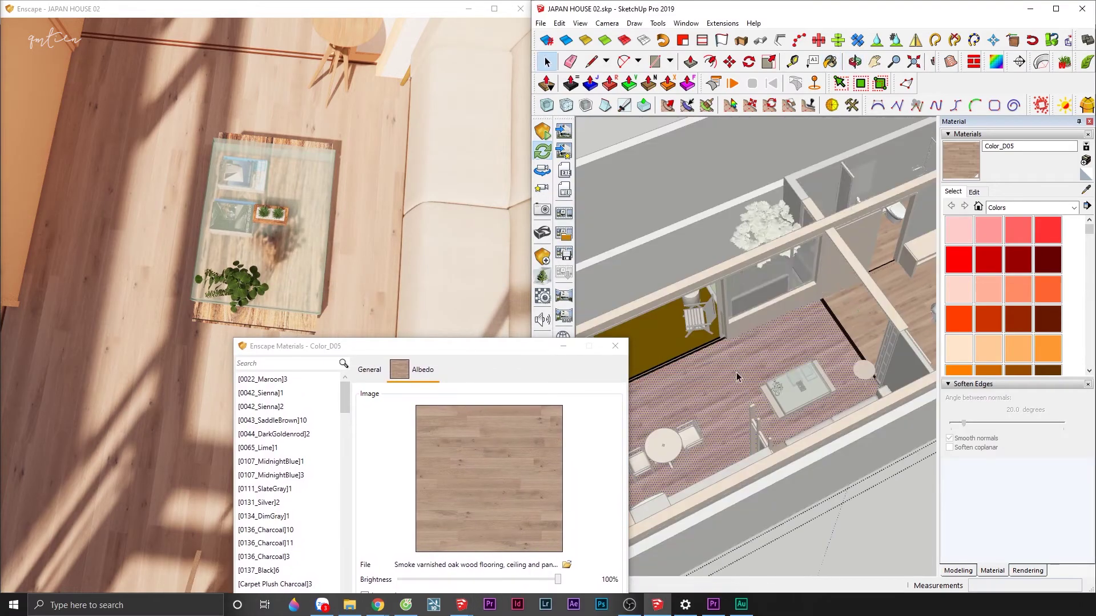
{"action": "right_click", "coordinate": [737, 373]}
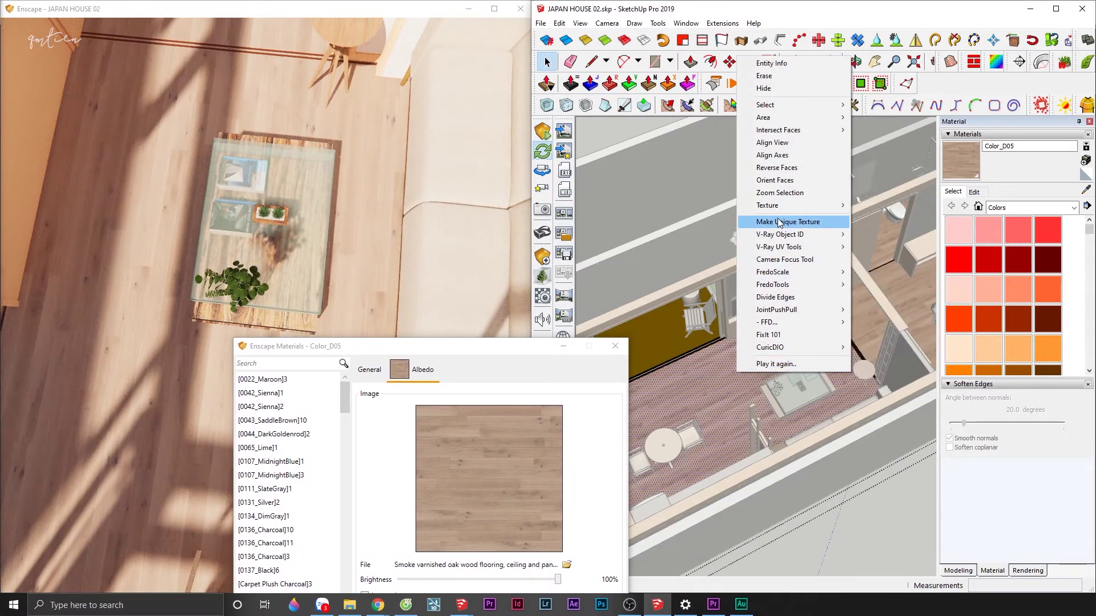
{"action": "mouse_move", "coordinate": [767, 206]}
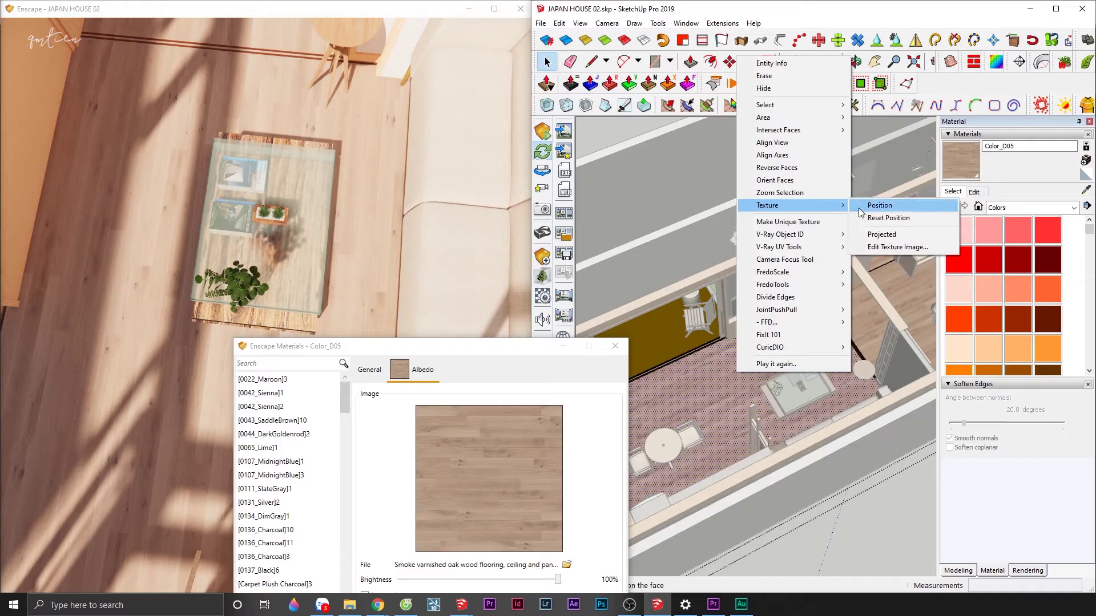
{"action": "left_click", "coordinate": [872, 209]}
{"action": "middle_click_drag", "start_coordinate": [765, 399], "coordinate": [782, 315]}
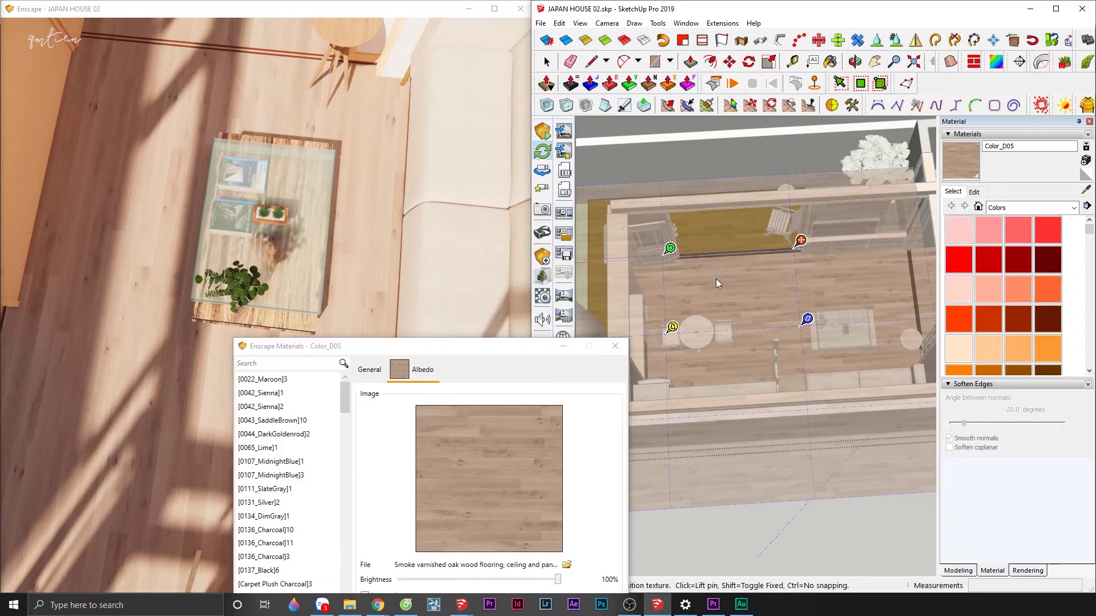
{"action": "left_click_drag", "start_coordinate": [671, 249], "coordinate": [701, 246]}
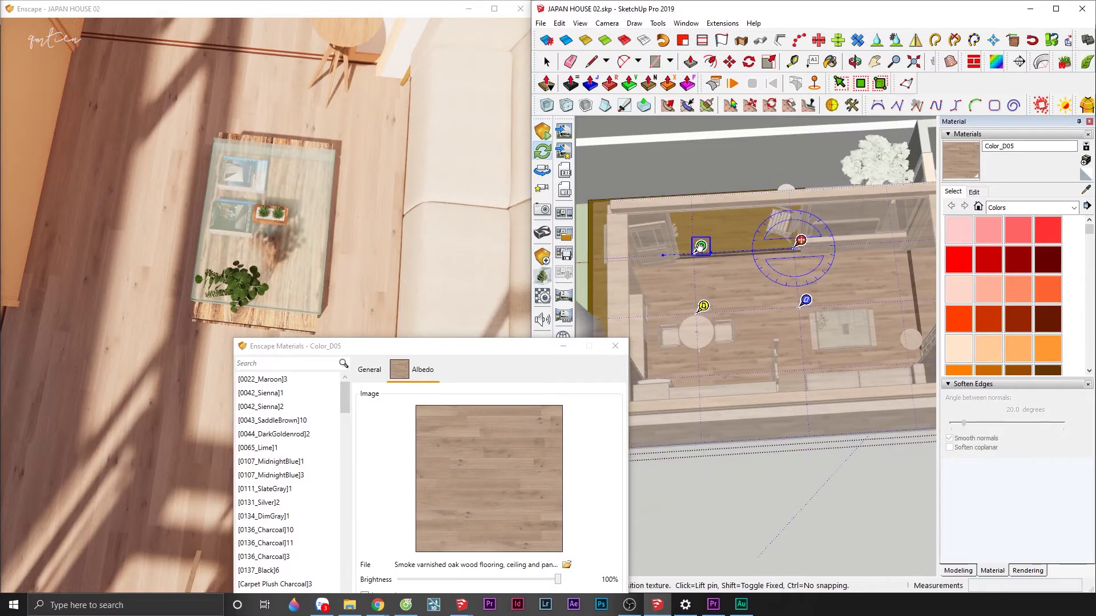
{"action": "left_click_drag", "start_coordinate": [805, 302], "coordinate": [809, 336]}
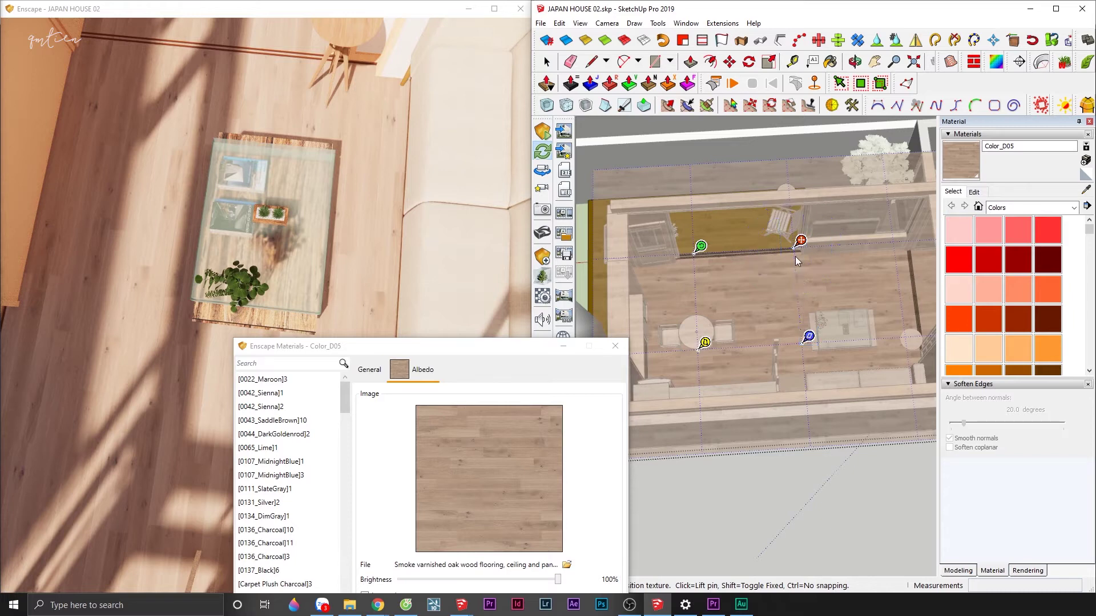
{"action": "left_click", "coordinate": [835, 531]}
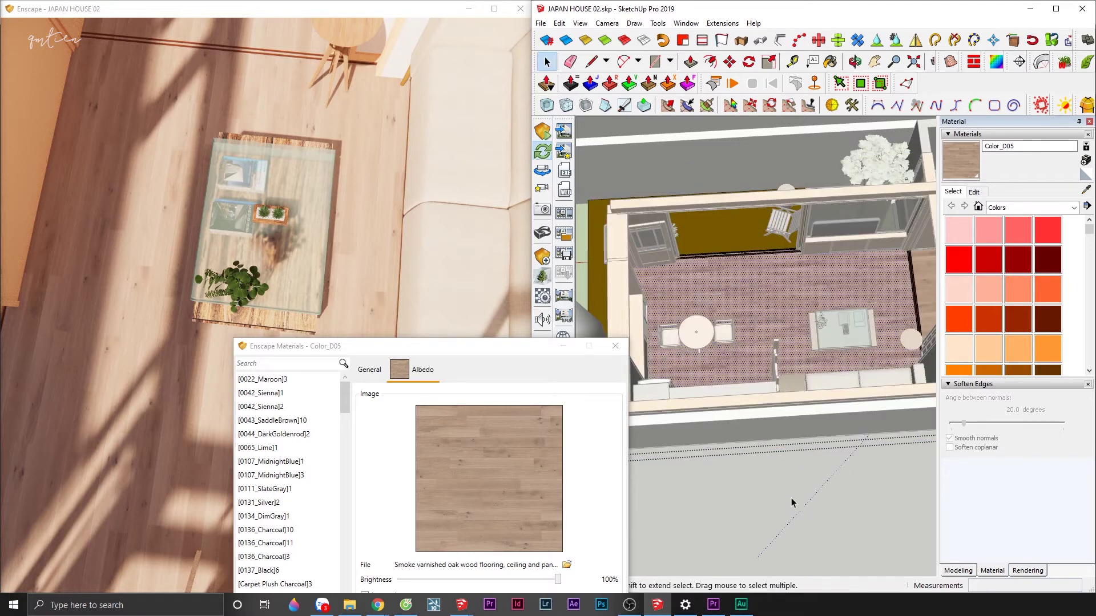
Sample the floor material with the Paint Bucket and pan over to the bedroom.
{"action": "middle_click_drag", "start_coordinate": [732, 346], "coordinate": [791, 324]}
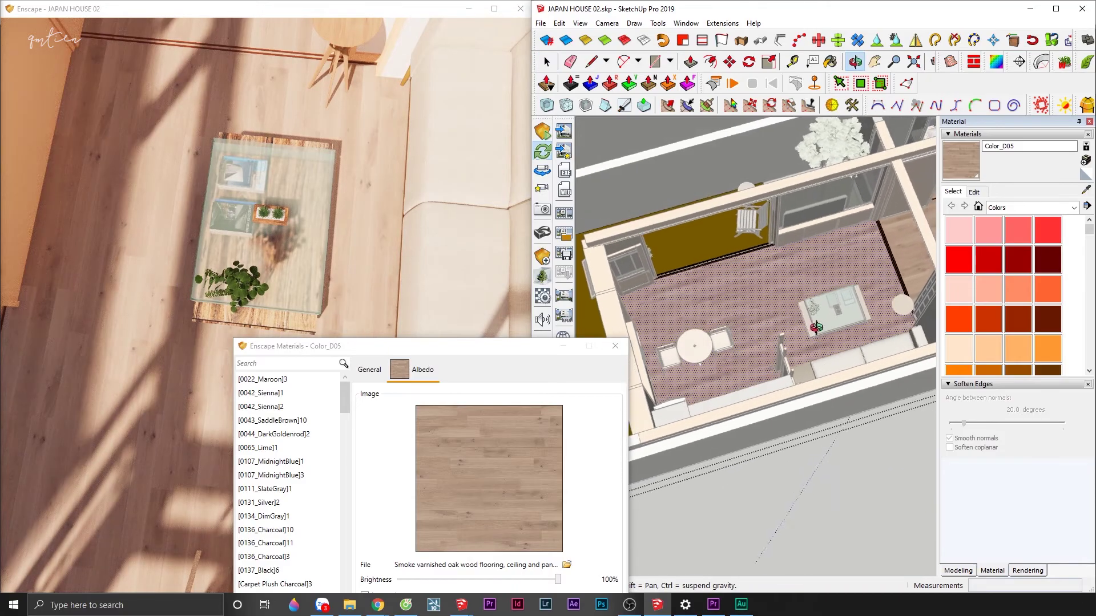
{"action": "key", "text": "b"}
{"action": "key", "text": "alt"}
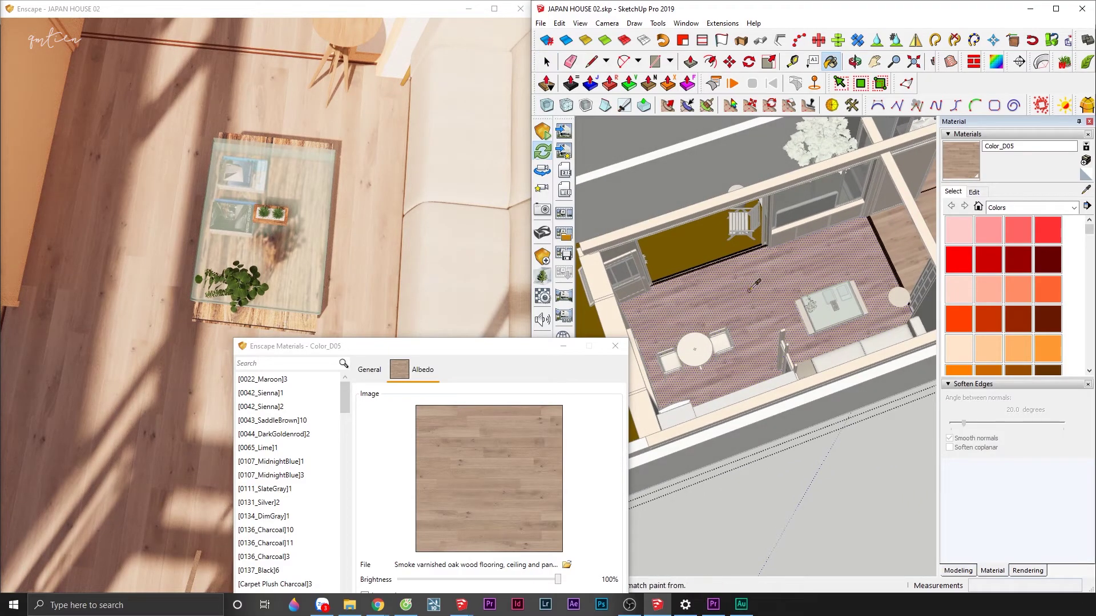
{"action": "middle_click_drag", "start_coordinate": [754, 283], "coordinate": [603, 364], "text": "shift"}
{"action": "key", "text": "space"}
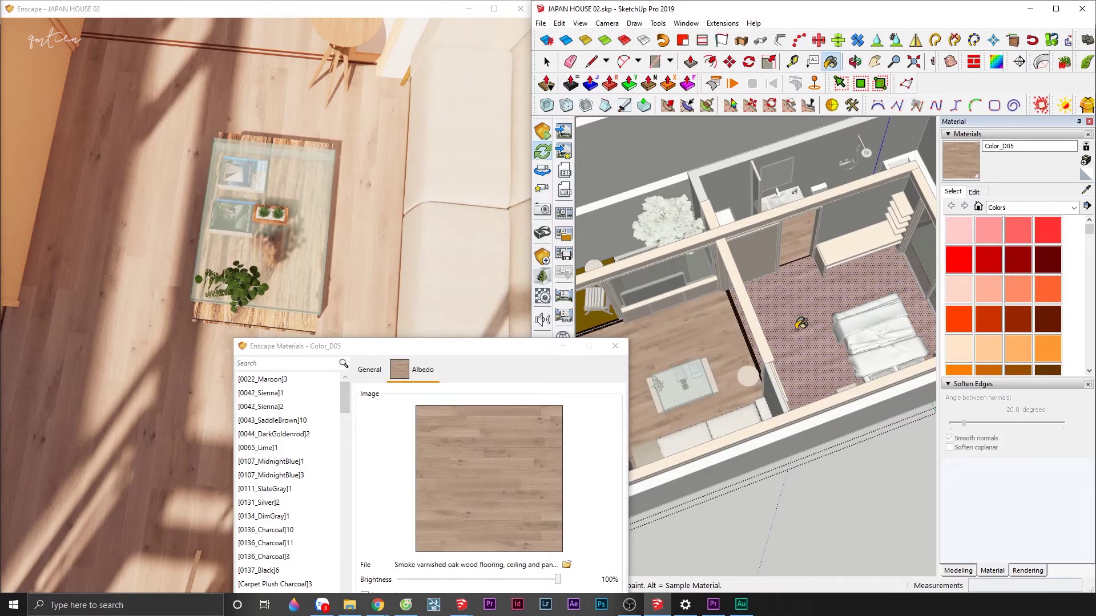
Use the oak image as Color_D05's bump map and weaken its amount from -5.39 to -2.19.
{"action": "left_click", "coordinate": [519, 348]}
{"action": "left_click_drag", "start_coordinate": [520, 348], "coordinate": [836, 82]}
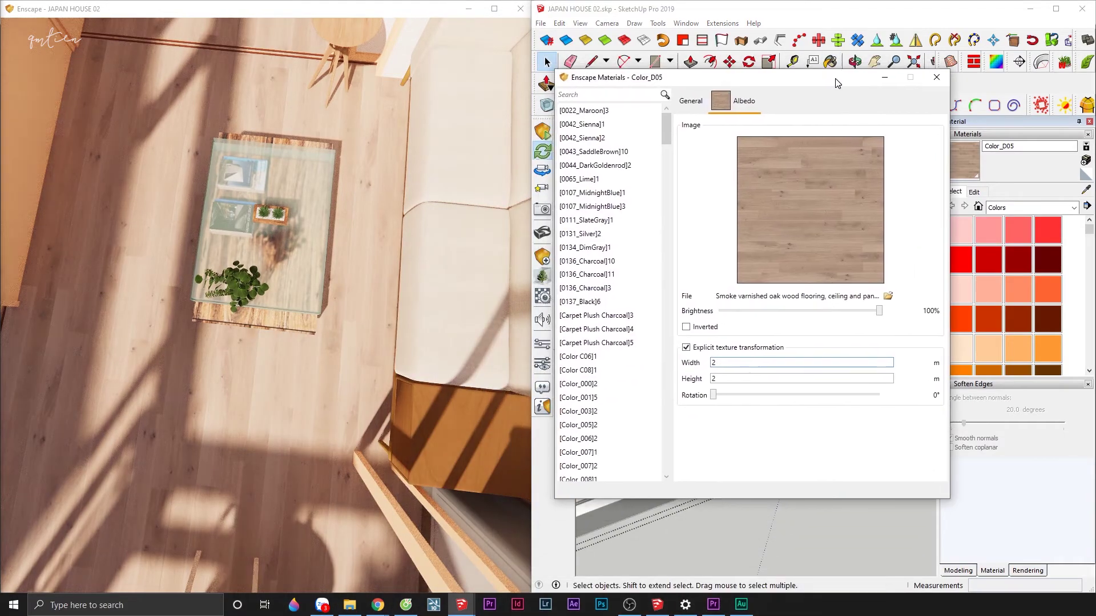
{"action": "left_click_drag", "start_coordinate": [296, 404], "coordinate": [296, 404]}
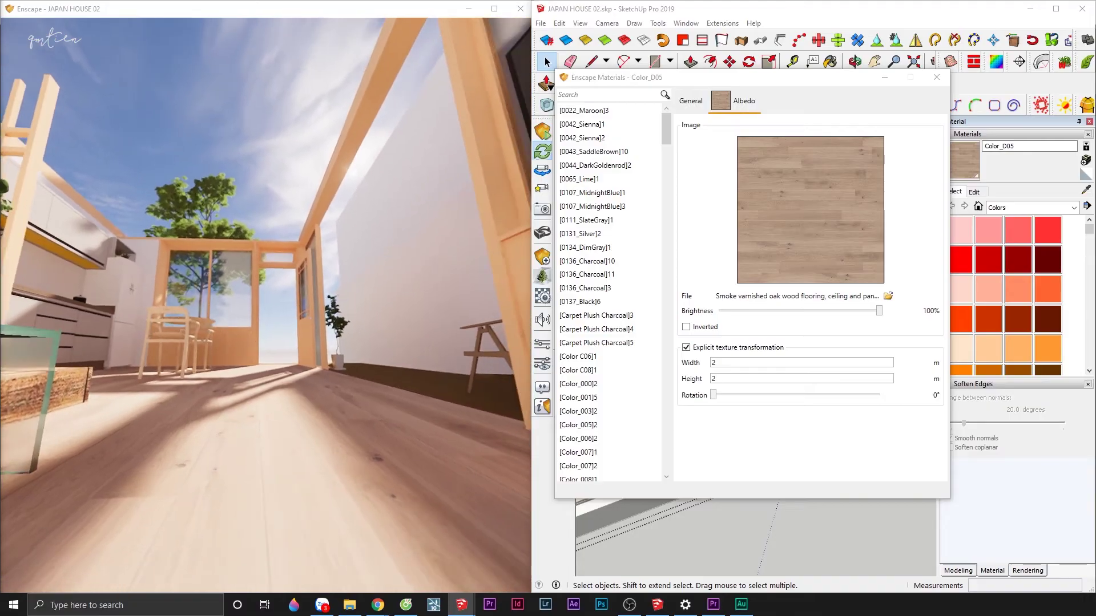
{"action": "left_click", "coordinate": [692, 104]}
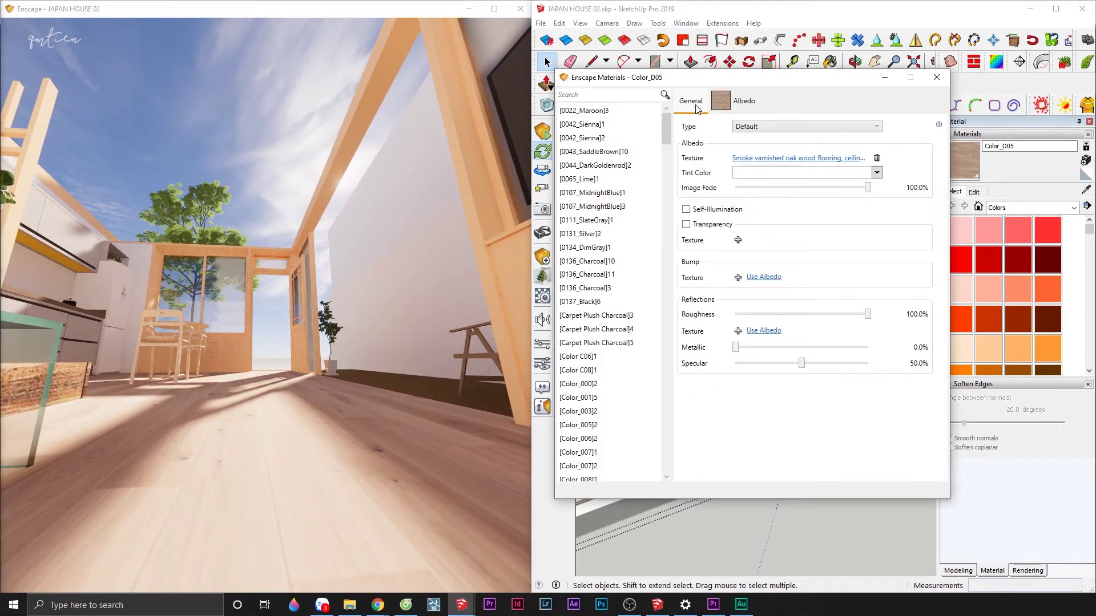
{"action": "left_click", "coordinate": [763, 278]}
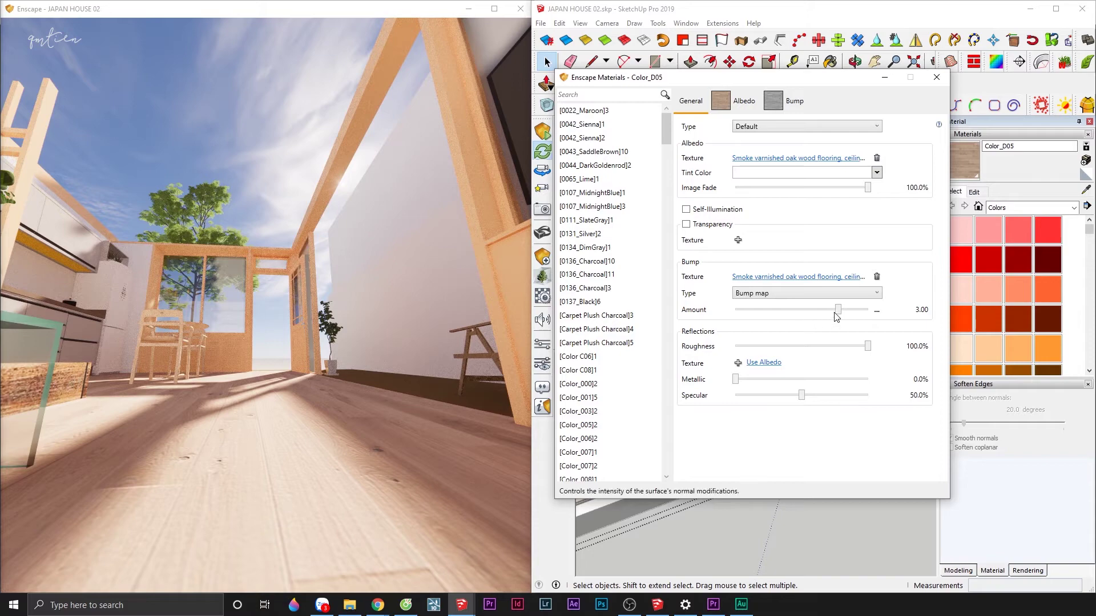
{"action": "left_click_drag", "start_coordinate": [838, 311], "coordinate": [753, 311]}
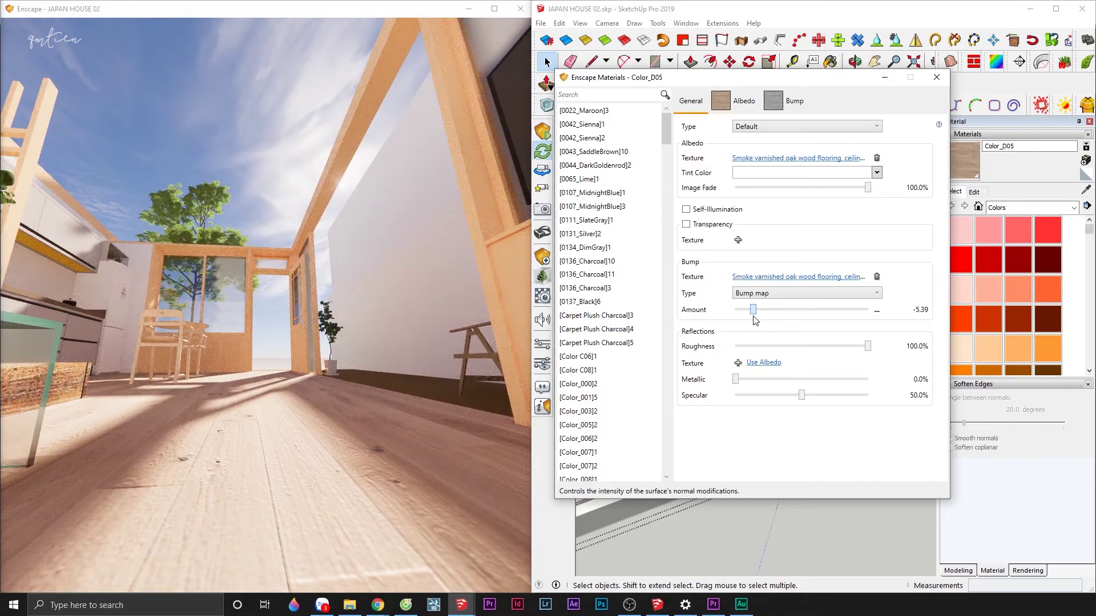
{"action": "left_click_drag", "start_coordinate": [342, 343], "coordinate": [400, 319]}
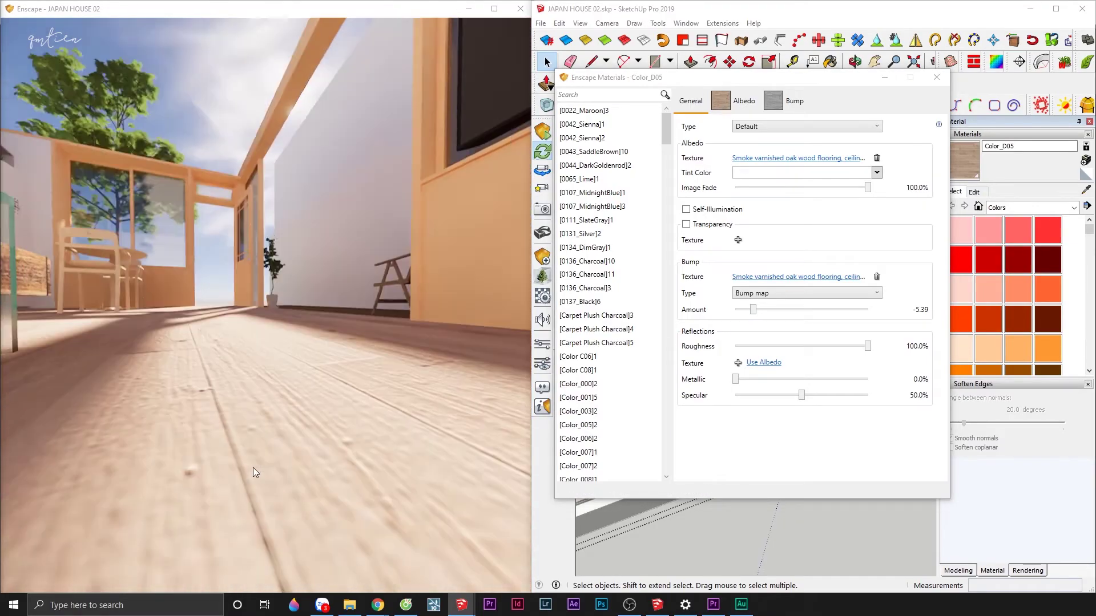
{"action": "left_click_drag", "start_coordinate": [252, 468], "coordinate": [310, 416]}
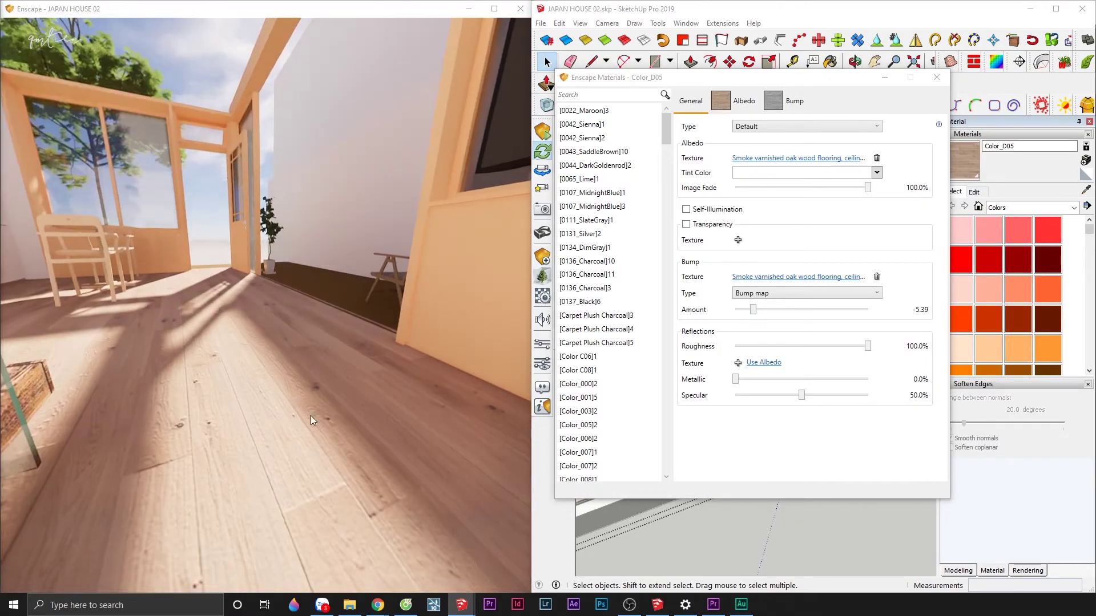
{"action": "mouse_move", "coordinate": [753, 310]}
{"action": "left_mouse_down"}
{"action": "mouse_move", "coordinate": [857, 311]}
{"action": "mouse_move", "coordinate": [754, 316]}
{"action": "mouse_move", "coordinate": [771, 318]}
{"action": "left_mouse_up"}
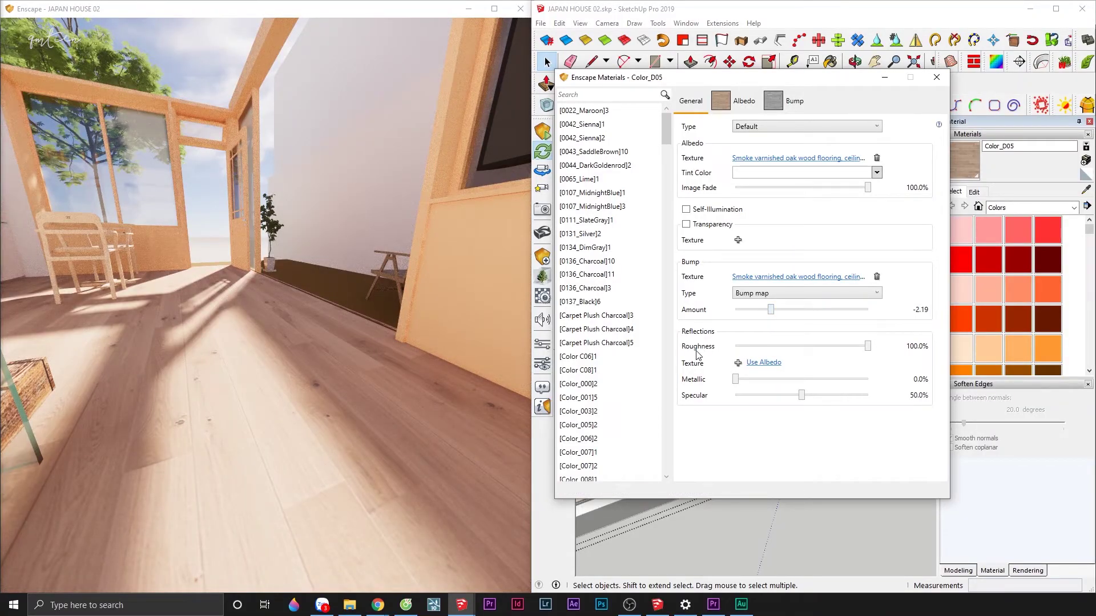
Lower the floor roughness to 38.9% and soften the bump amount to -0.73.
{"action": "left_click_drag", "start_coordinate": [869, 347], "coordinate": [809, 347]}
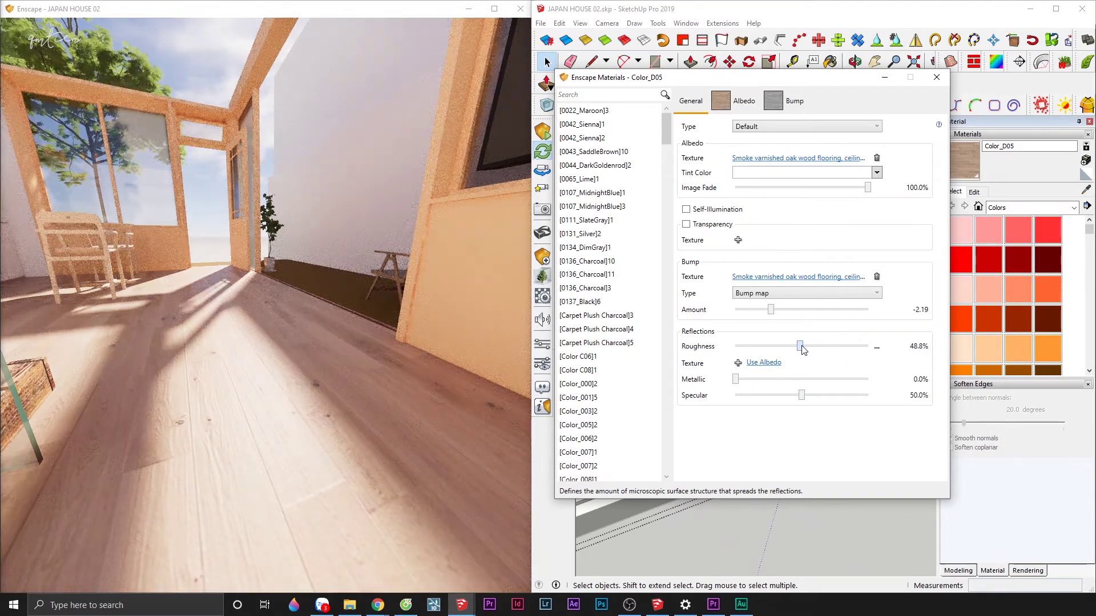
{"action": "left_click_drag", "start_coordinate": [300, 428], "coordinate": [302, 443]}
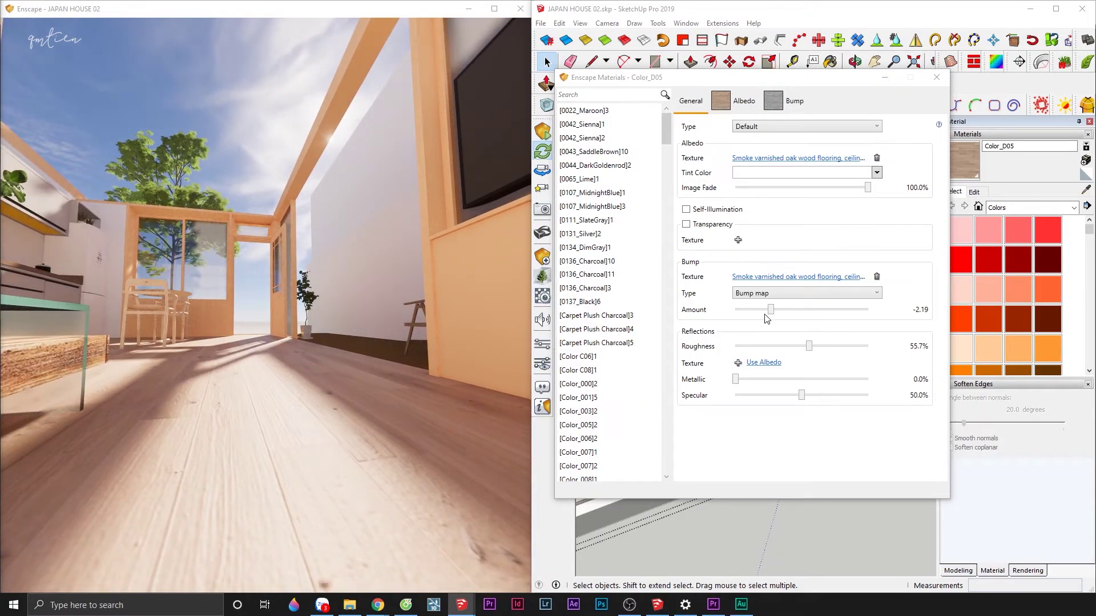
{"action": "left_click_drag", "start_coordinate": [770, 310], "coordinate": [780, 310]}
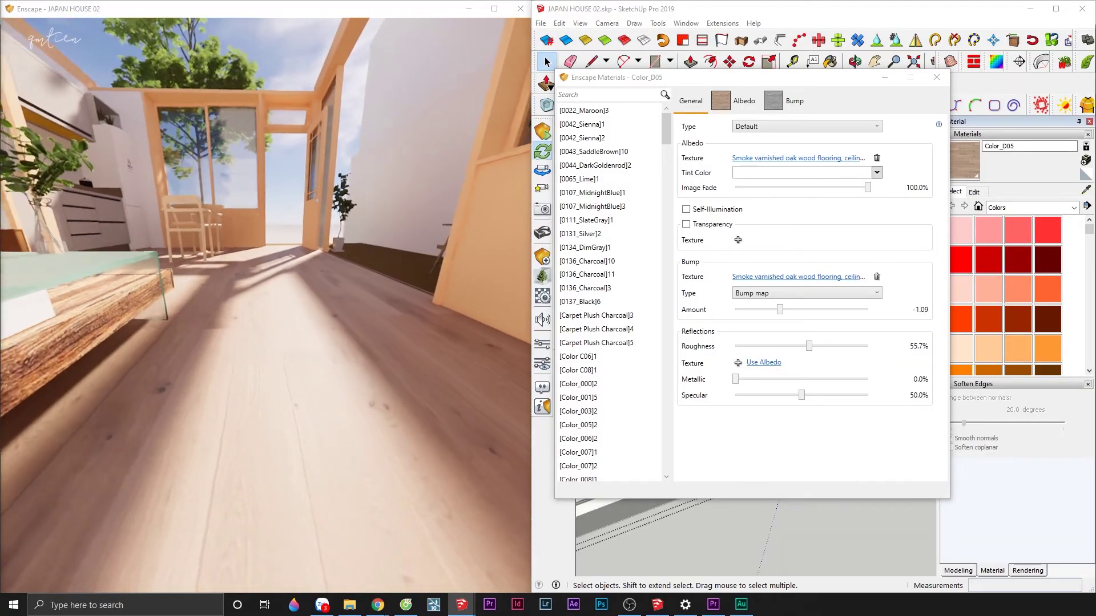
{"action": "mouse_move", "coordinate": [802, 350]}
{"action": "left_mouse_down"}
{"action": "mouse_move", "coordinate": [786, 346]}
{"action": "mouse_move", "coordinate": [784, 310]}
{"action": "left_mouse_up"}
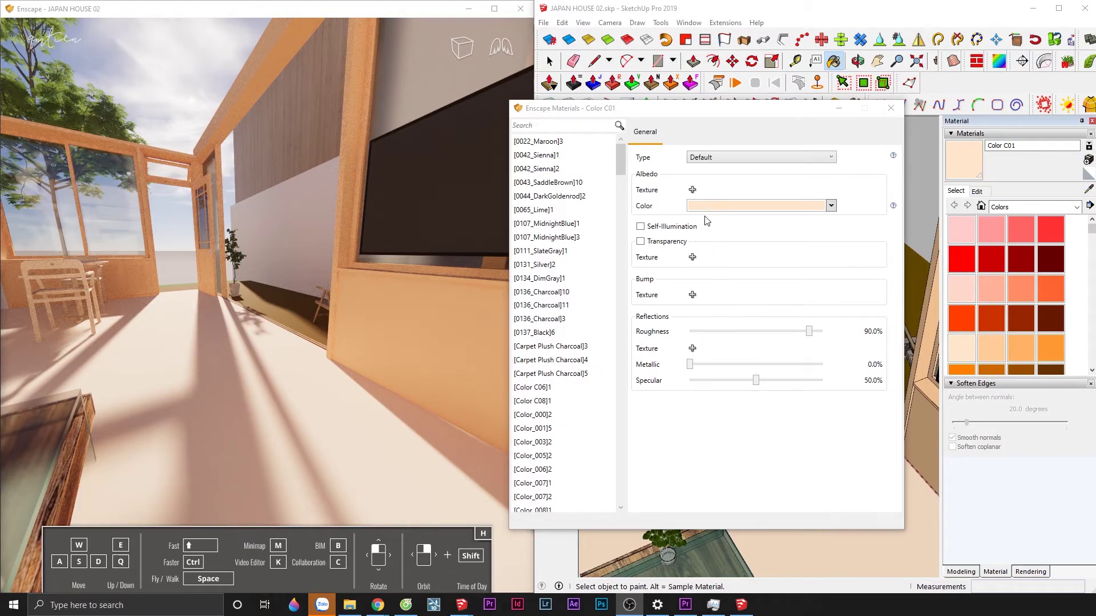
Load WoodFlooring02_COL_VAR1_6K as the albedo and WoodFlooring02_NRM_6K as the normal-map bump.
{"action": "left_click", "coordinate": [693, 190]}
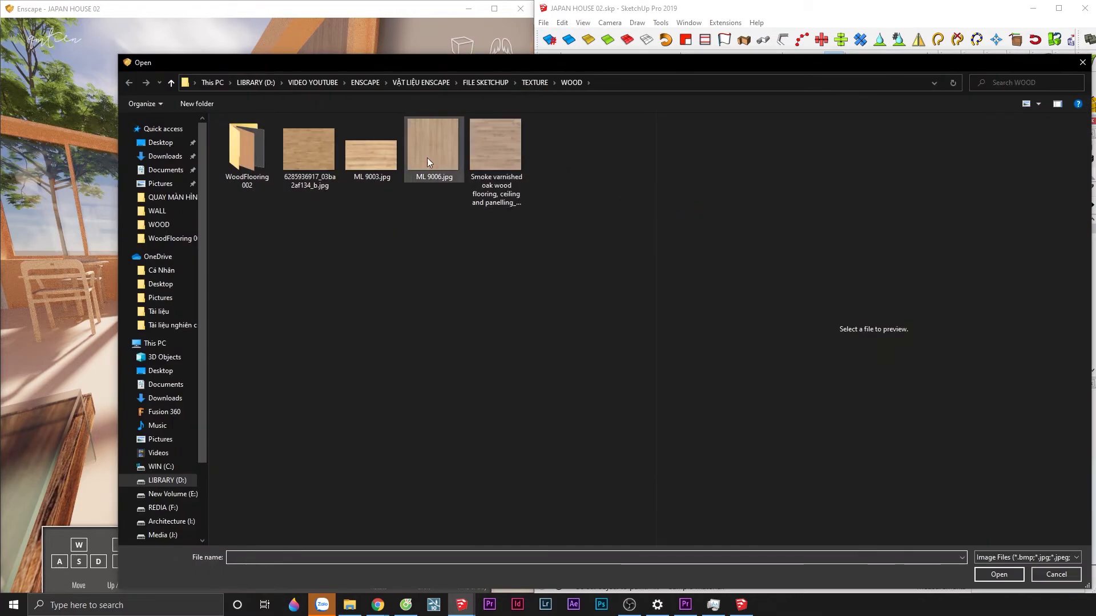
{"action": "double_click", "coordinate": [256, 175]}
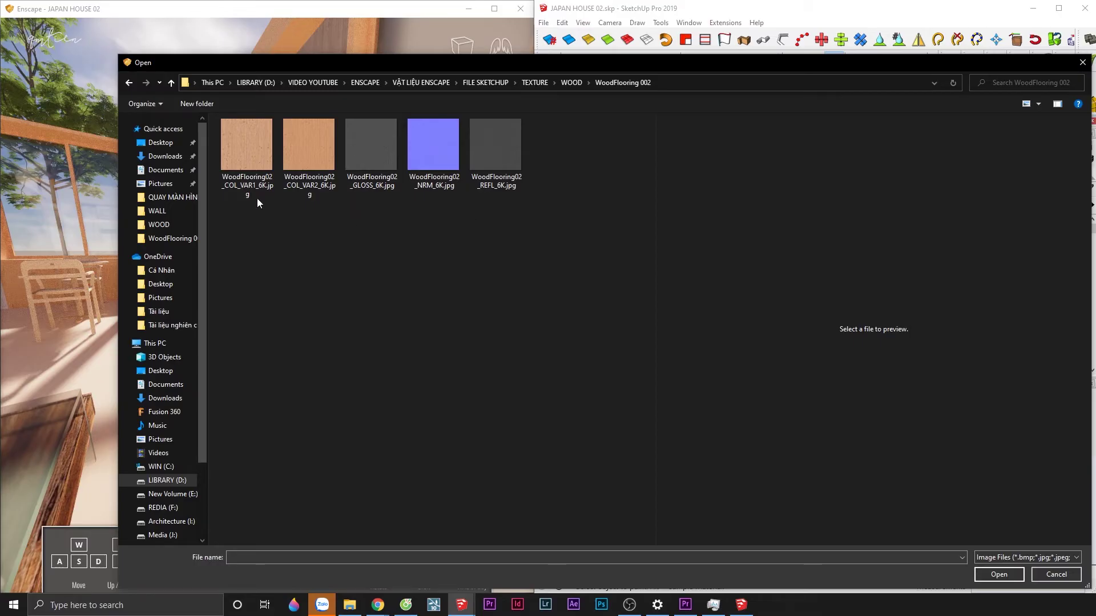
{"action": "double_click", "coordinate": [254, 155]}
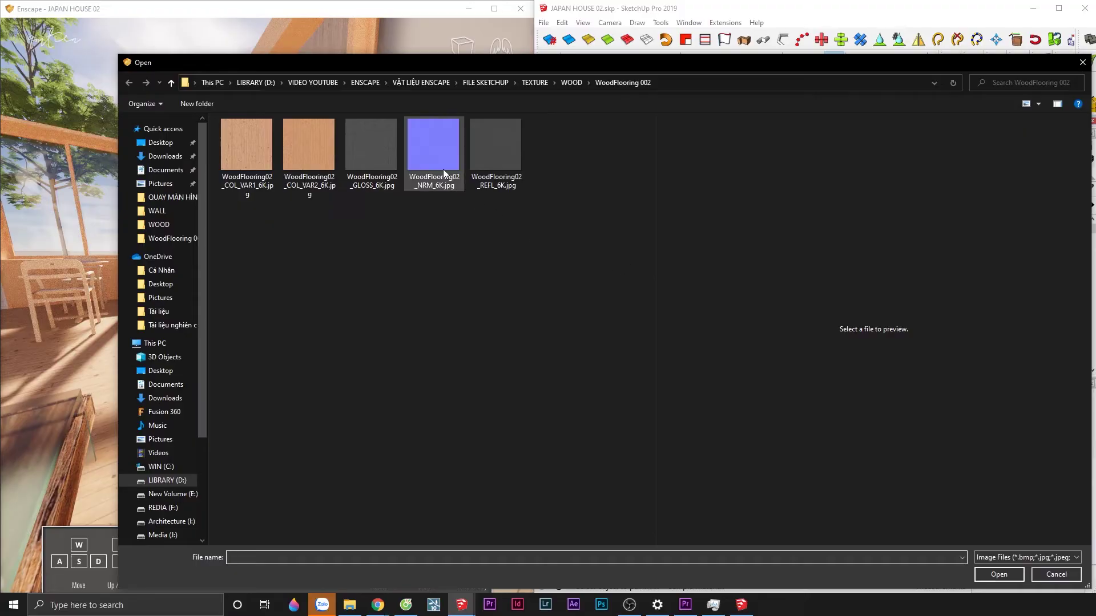
{"action": "left_click", "coordinate": [443, 172]}
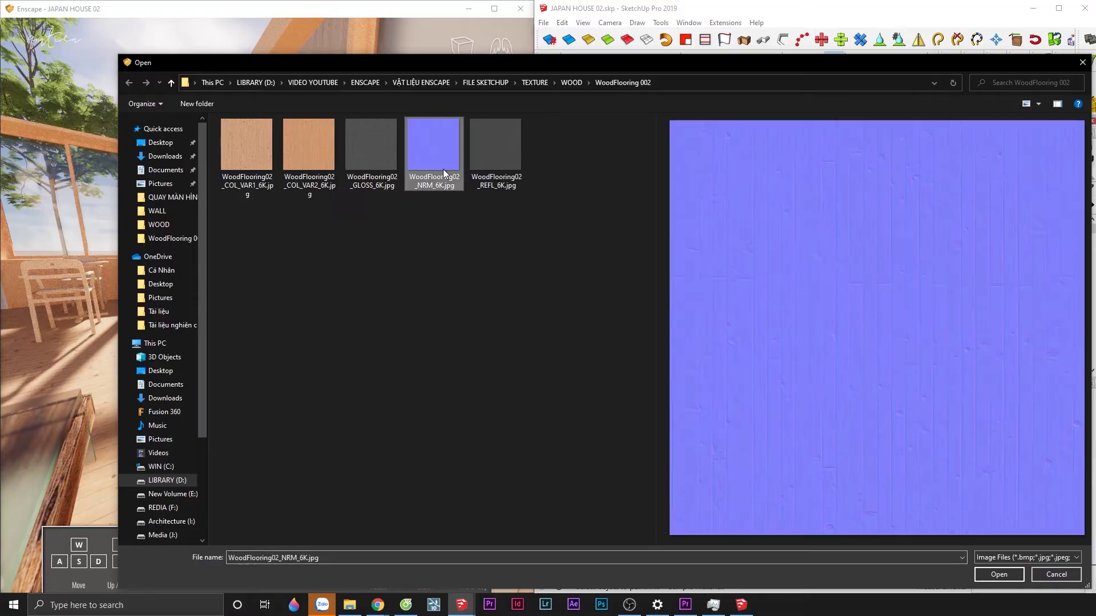
{"action": "double_click", "coordinate": [441, 160]}
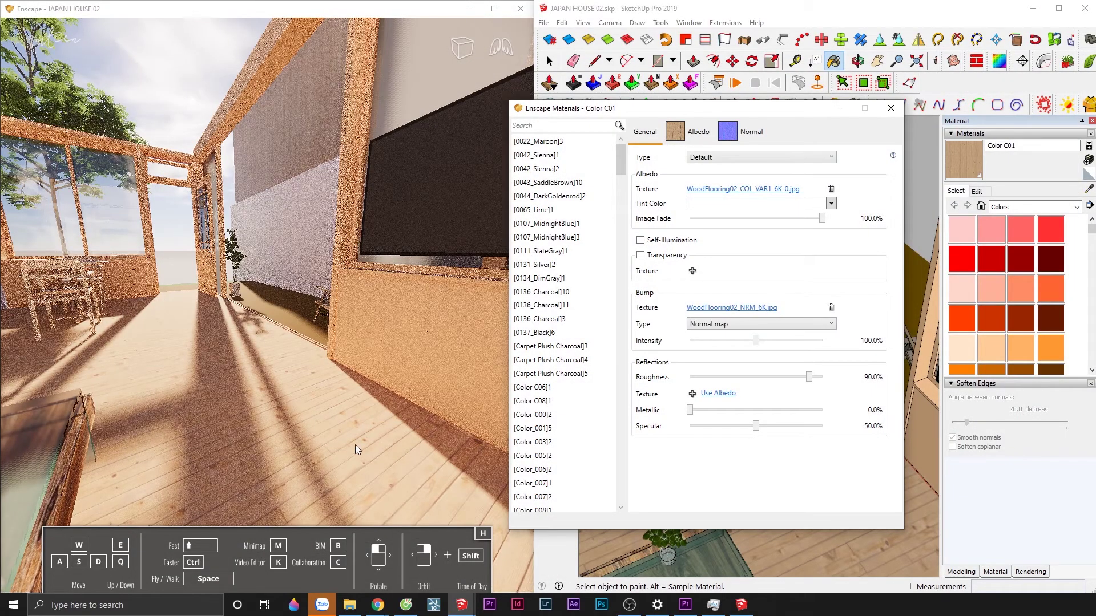
{"action": "left_click_drag", "start_coordinate": [355, 447], "coordinate": [376, 514]}
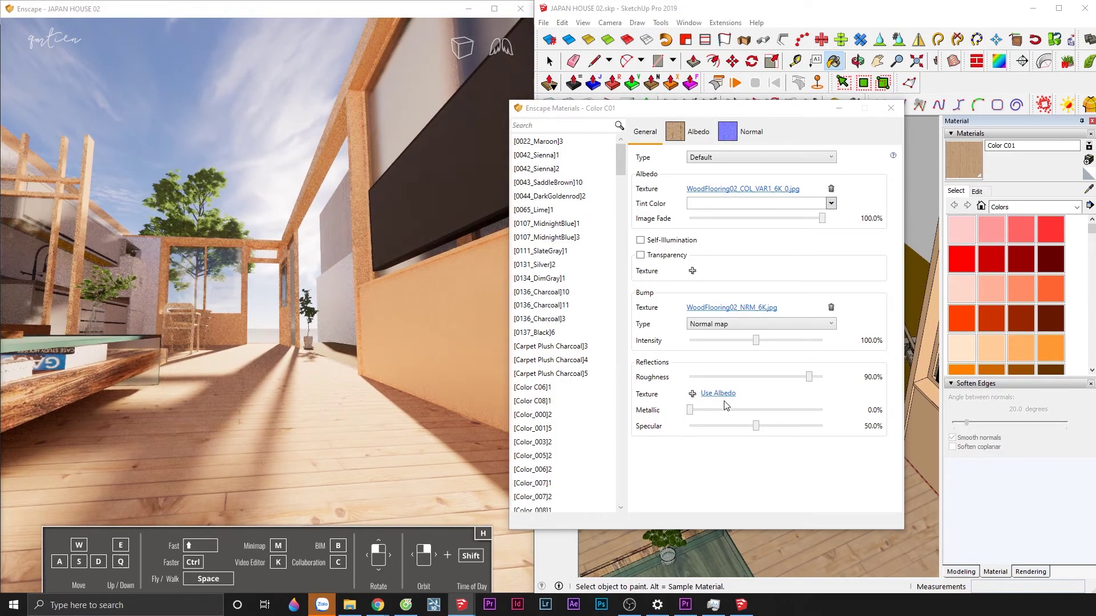
Load WoodFlooring02_GLOSS_6K as the reflection roughness texture.
{"action": "left_click", "coordinate": [692, 395]}
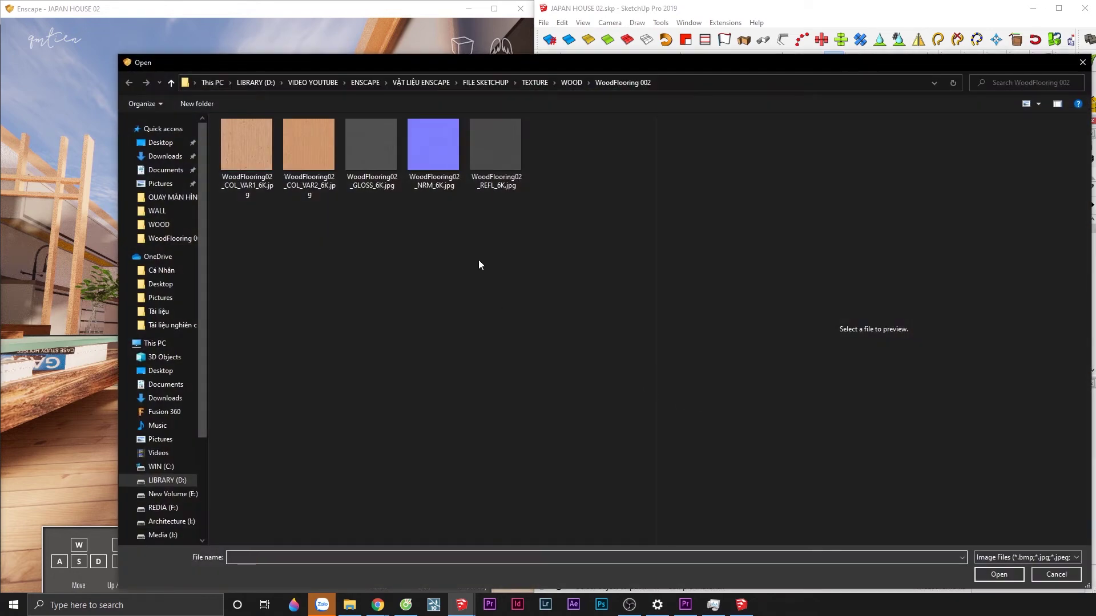
{"action": "left_click", "coordinate": [382, 189]}
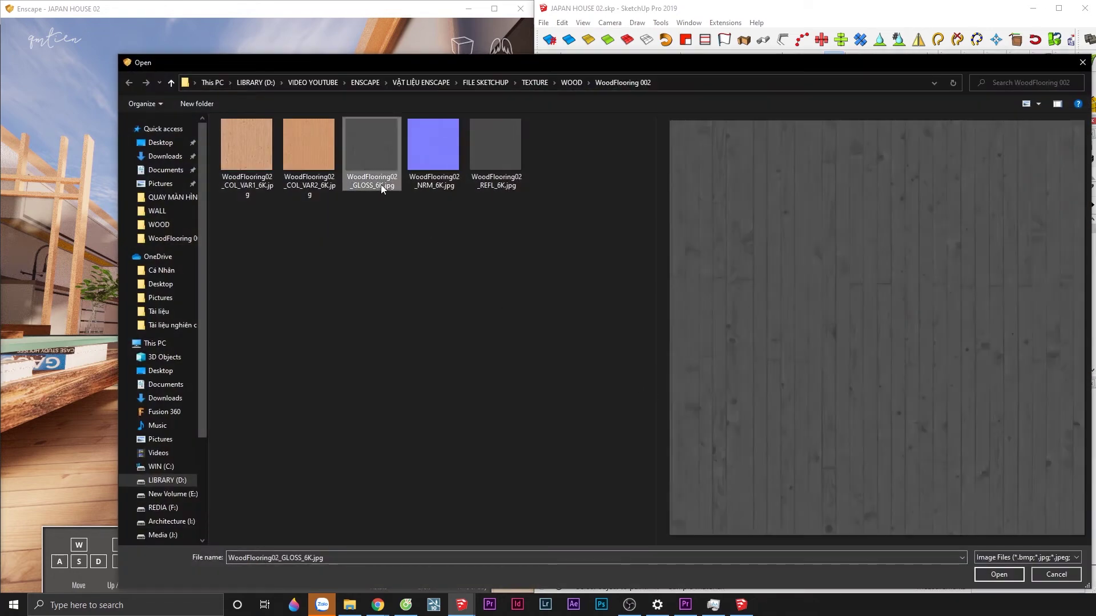
{"action": "double_click", "coordinate": [382, 186]}
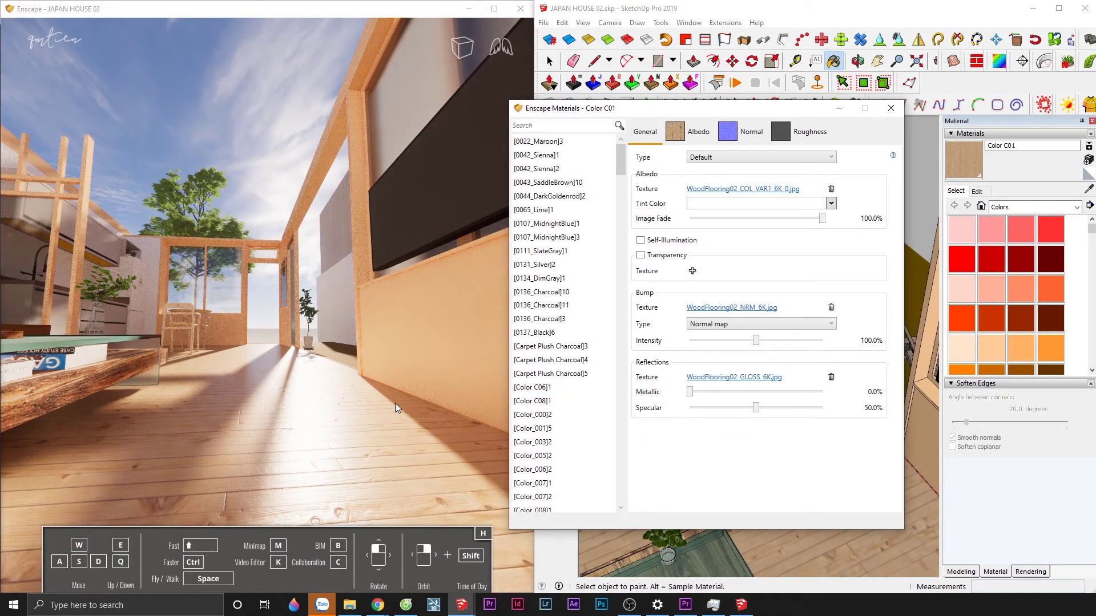
{"action": "scroll", "coordinate": [397, 407], "scroll_direction": "up", "scroll_amount": 3}
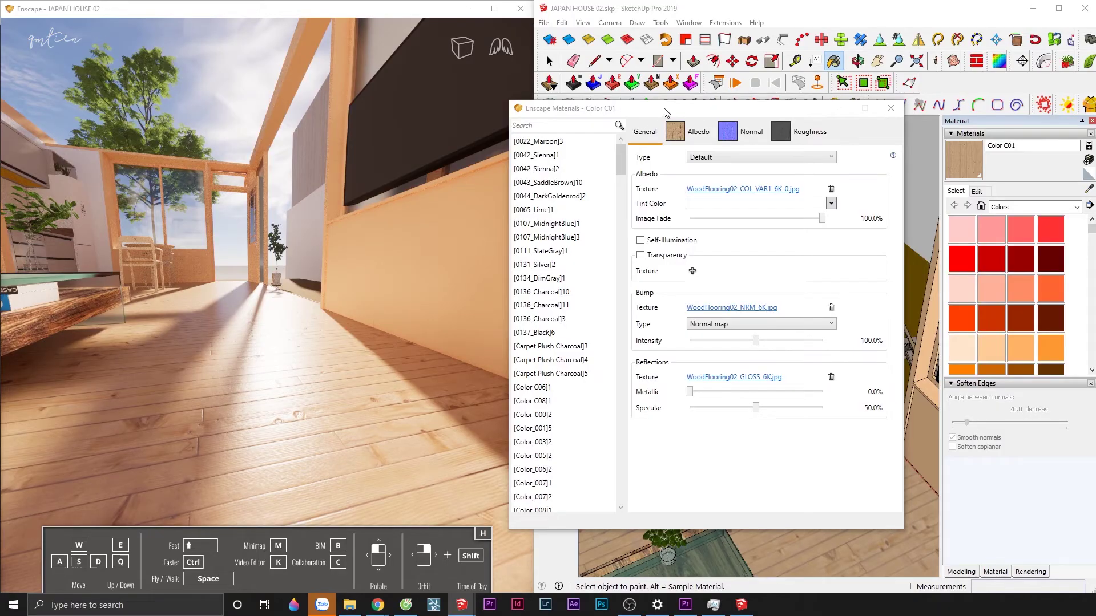
{"action": "key", "text": "space"}
{"action": "scroll", "coordinate": [708, 371], "scroll_direction": "down", "scroll_amount": 3}
Drag the texture pins to rescale and realign the floor's wood planks, then inspect the floor in the render.
{"action": "scroll", "coordinate": [751, 327], "scroll_direction": "up", "scroll_amount": 5}
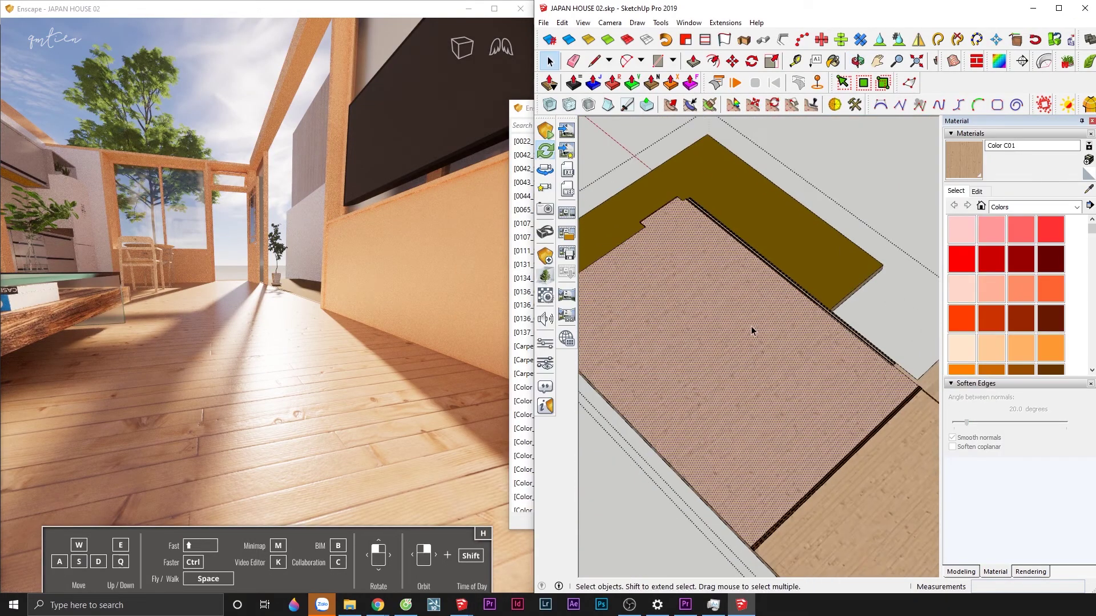
{"action": "right_click", "coordinate": [751, 327]}
{"action": "left_click", "coordinate": [890, 308]}
{"action": "left_click_drag", "start_coordinate": [893, 308], "coordinate": [809, 324]}
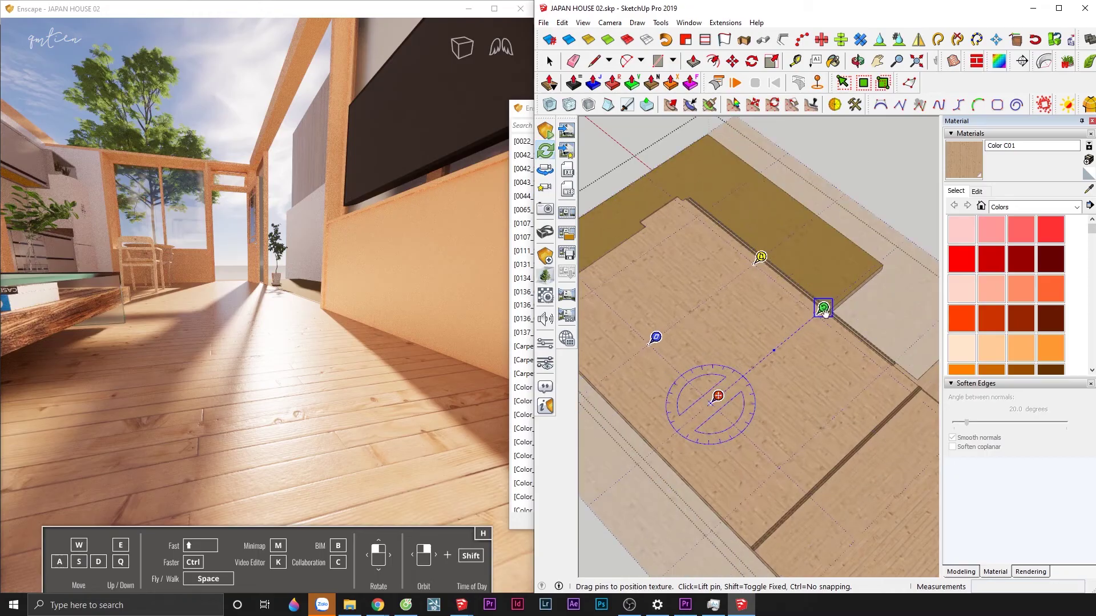
{"action": "left_click", "coordinate": [626, 132]}
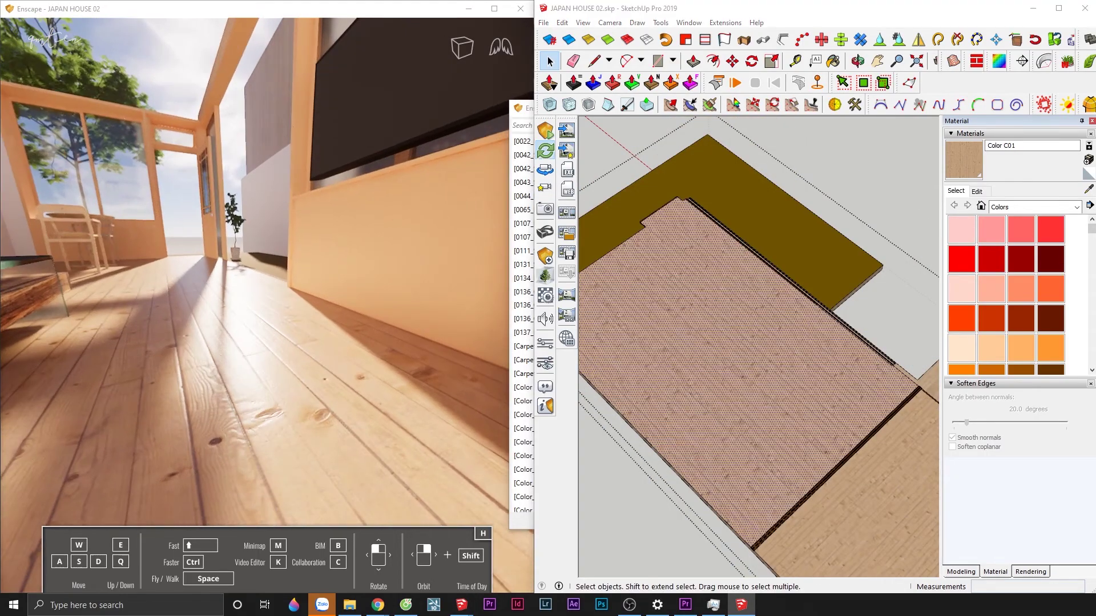
{"action": "left_click_drag", "start_coordinate": [256, 399], "coordinate": [333, 404]}
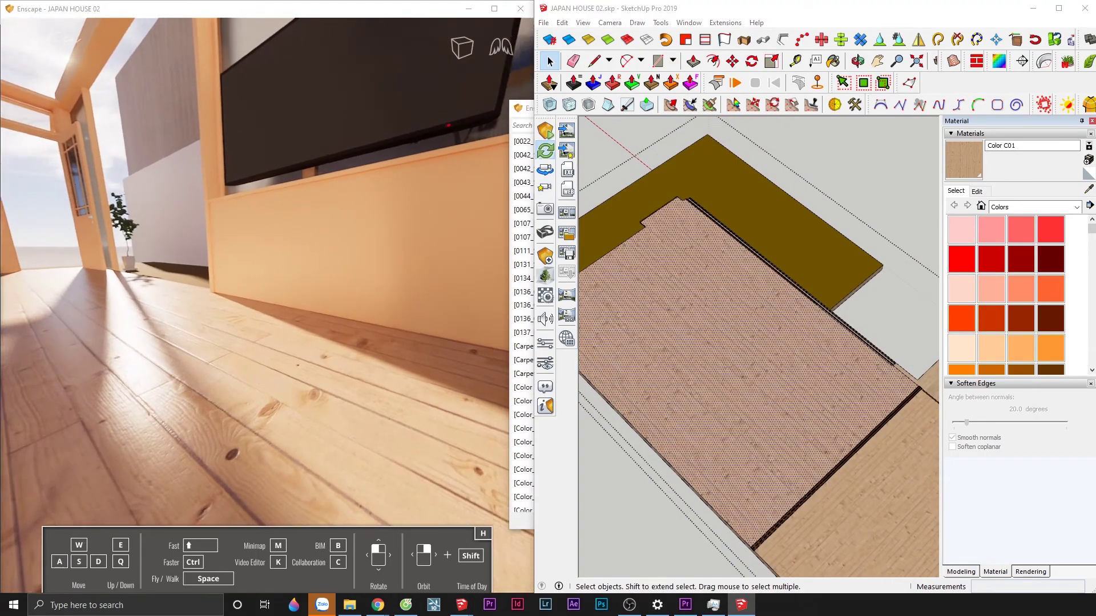
{"action": "left_click", "coordinate": [545, 295]}
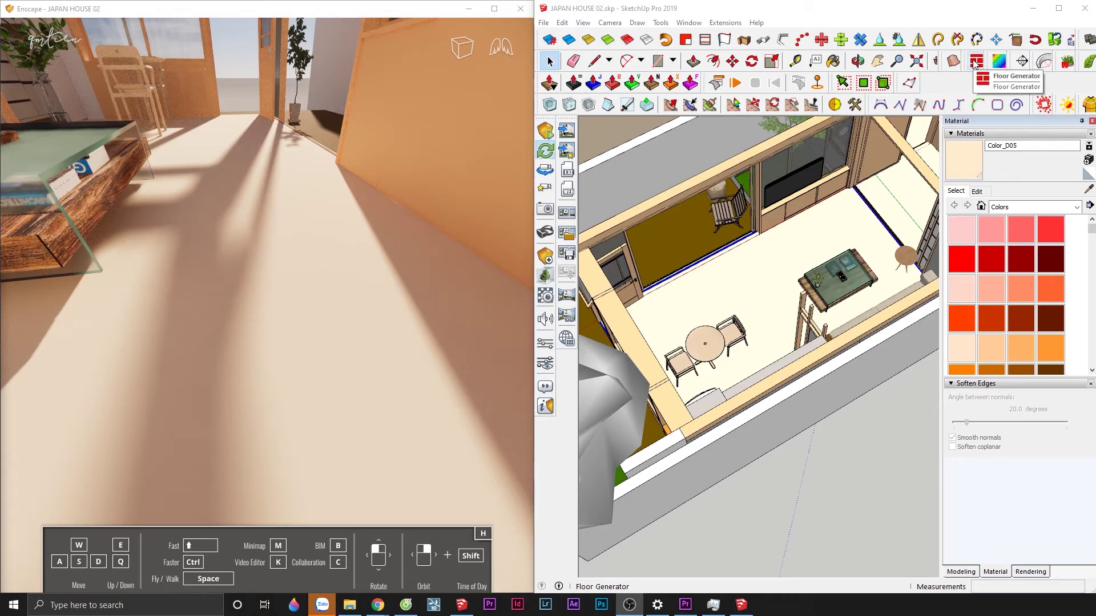
Enter the floor group and generate a plank pattern on the floor face.
{"action": "double_click", "coordinate": [761, 294]}
{"action": "left_click", "coordinate": [781, 294]}
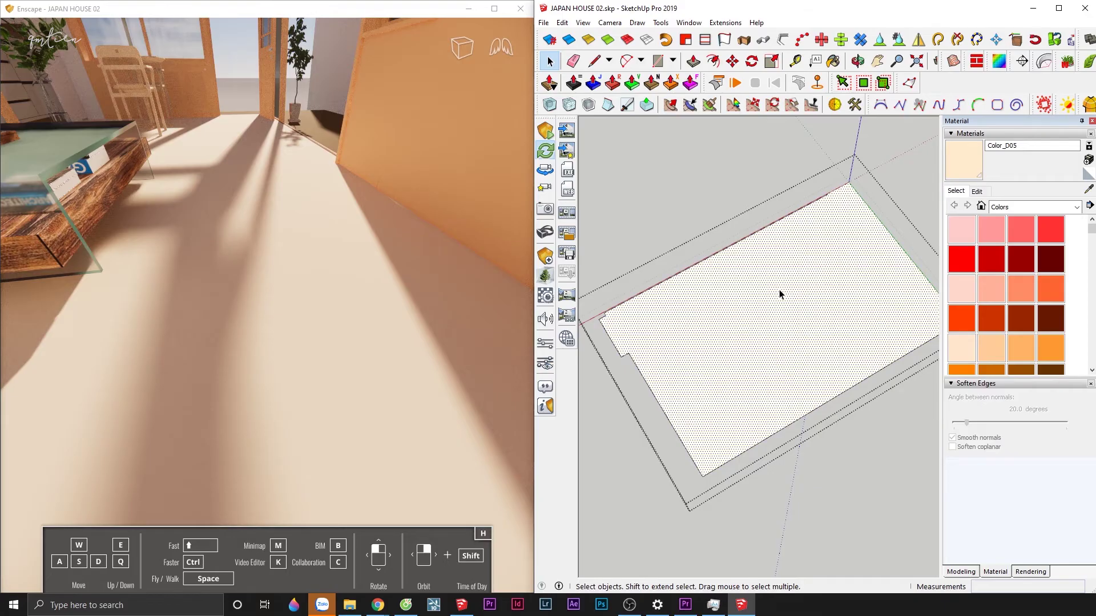
{"action": "left_click", "coordinate": [976, 61]}
{"action": "left_click", "coordinate": [678, 334]}
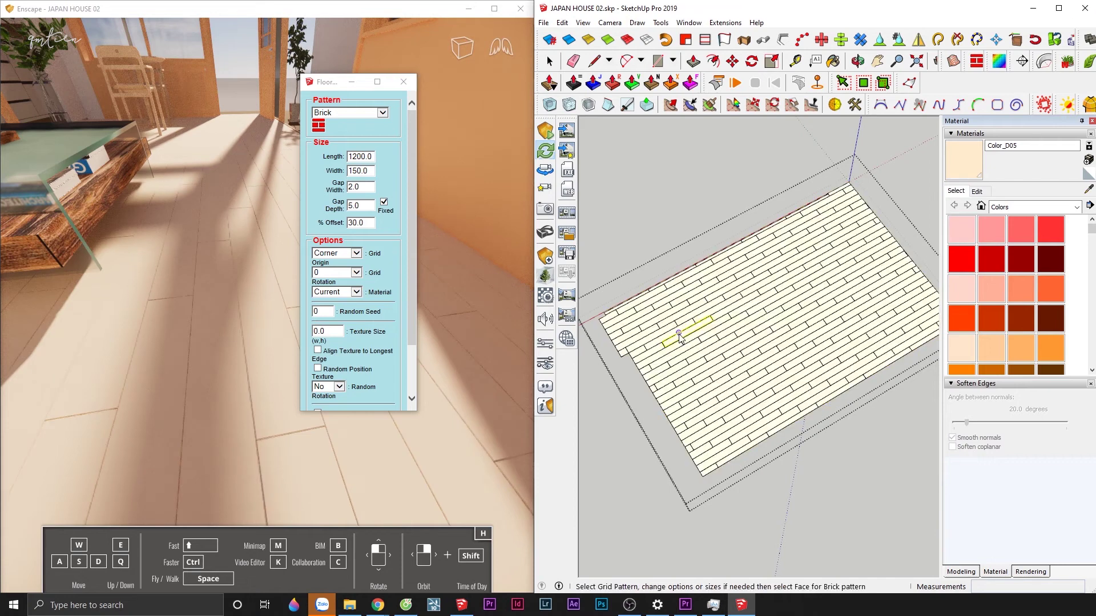
{"action": "mouse_move", "coordinate": [691, 382]}
{"action": "middle_mouse_down"}
{"action": "mouse_move", "coordinate": [705, 355]}
{"action": "mouse_move", "coordinate": [742, 342]}
{"action": "mouse_move", "coordinate": [705, 331]}
{"action": "mouse_move", "coordinate": [713, 347]}
{"action": "middle_mouse_up"}
{"action": "key", "text": "space"}
Inspect the plank floor, then sample its Color_D05 material with the Paint Bucket.
{"action": "scroll", "coordinate": [713, 347], "scroll_direction": "up", "scroll_amount": 3}
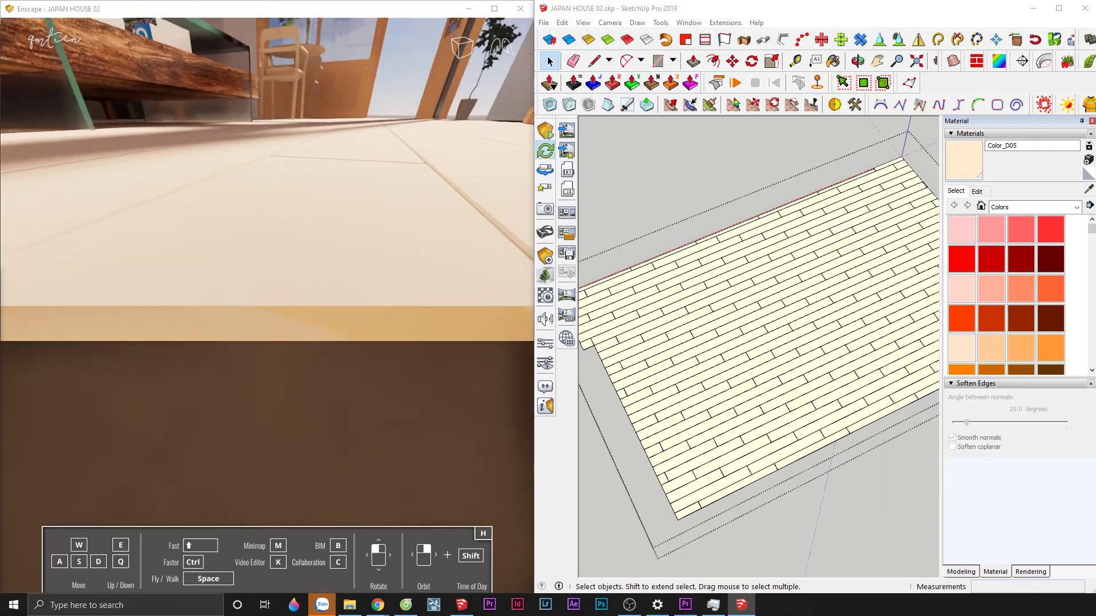
{"action": "left_click_drag", "start_coordinate": [373, 364], "coordinate": [340, 362]}
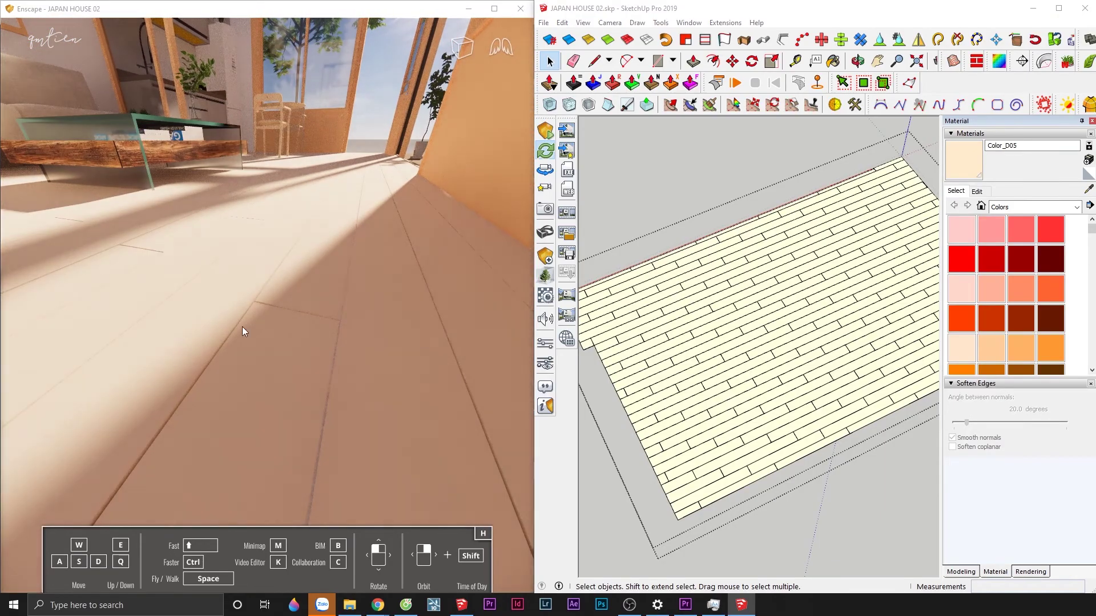
{"action": "key", "text": "w"}
{"action": "left_click_drag", "start_coordinate": [248, 315], "coordinate": [320, 311]}
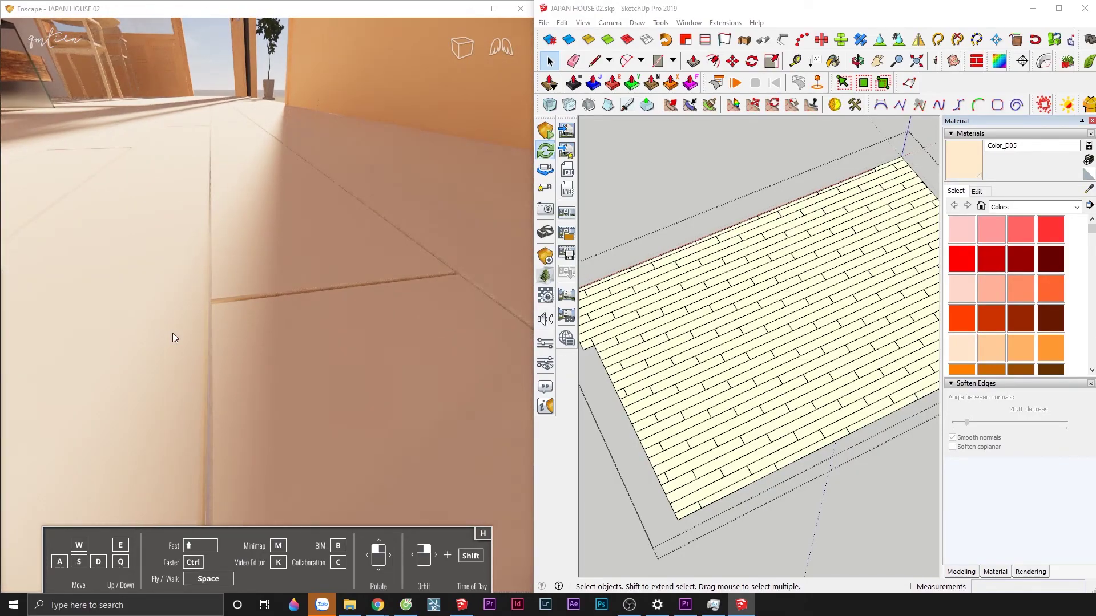
{"action": "mouse_move", "coordinate": [707, 359]}
{"action": "middle_mouse_down"}
{"action": "mouse_move", "coordinate": [693, 372]}
{"action": "mouse_move", "coordinate": [746, 356]}
{"action": "mouse_move", "coordinate": [710, 363]}
{"action": "mouse_move", "coordinate": [717, 372]}
{"action": "middle_mouse_up"}
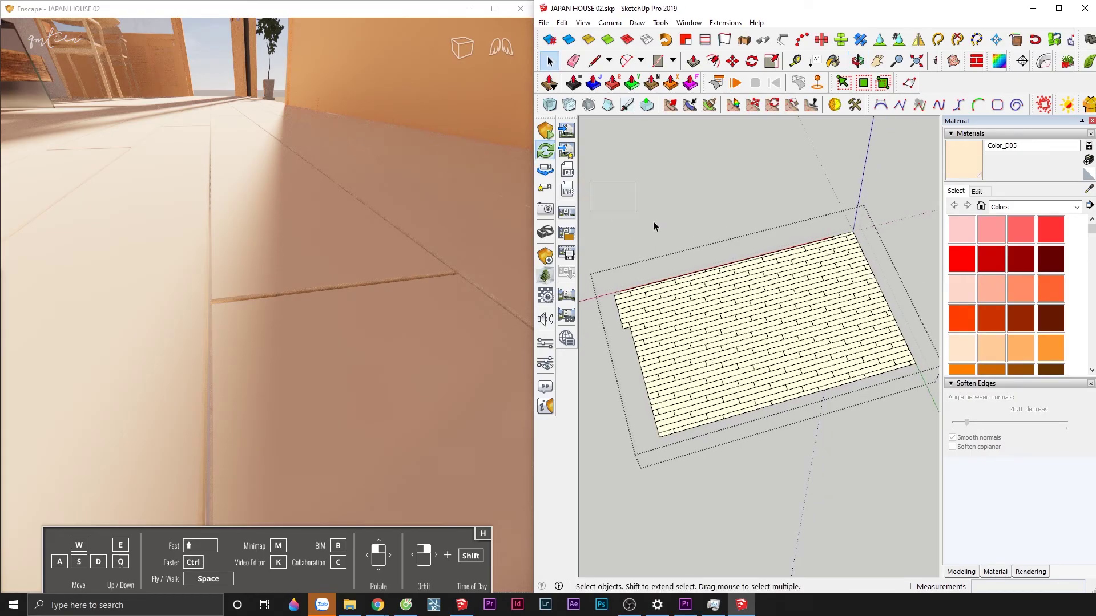
{"action": "left_click_drag", "start_coordinate": [654, 226], "coordinate": [927, 465]}
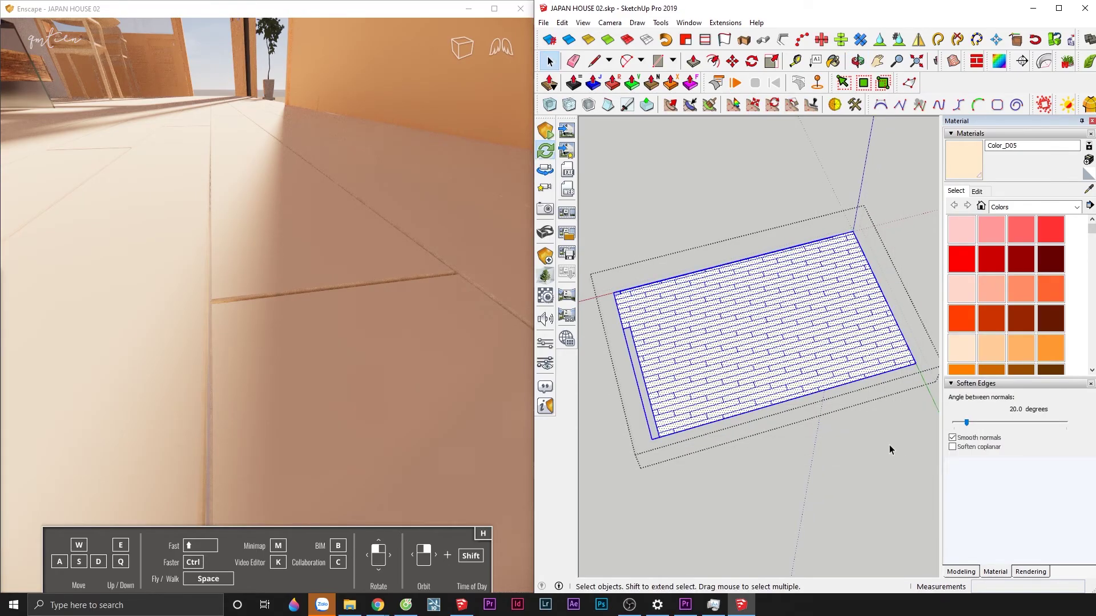
{"action": "key", "text": "b"}
{"action": "left_click", "coordinate": [789, 342], "text": "alt"}
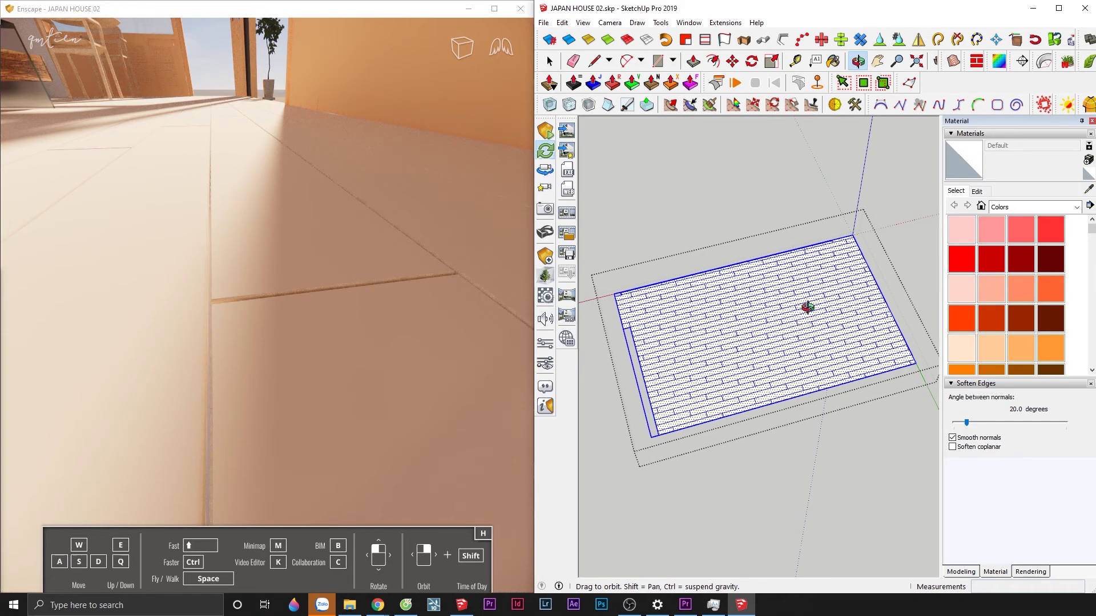
{"action": "scroll", "coordinate": [759, 328], "scroll_direction": "up", "scroll_amount": 3}
{"action": "left_click", "coordinate": [754, 339], "text": "alt"}
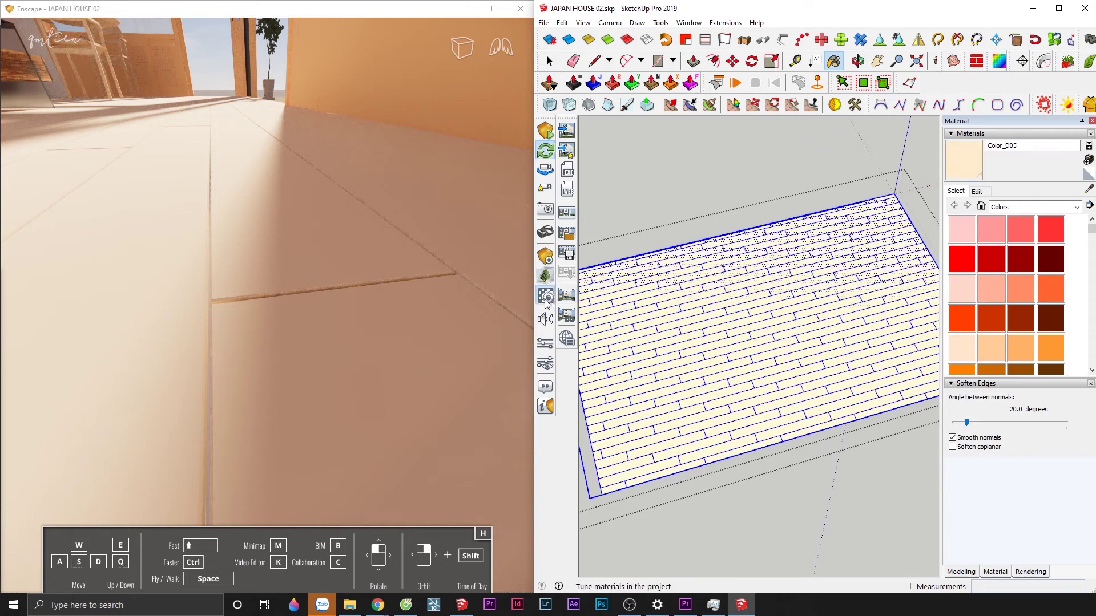
Set ML 9006.jpg from the WOOD folder as Color_D05's albedo texture.
{"action": "left_click", "coordinate": [569, 295]}
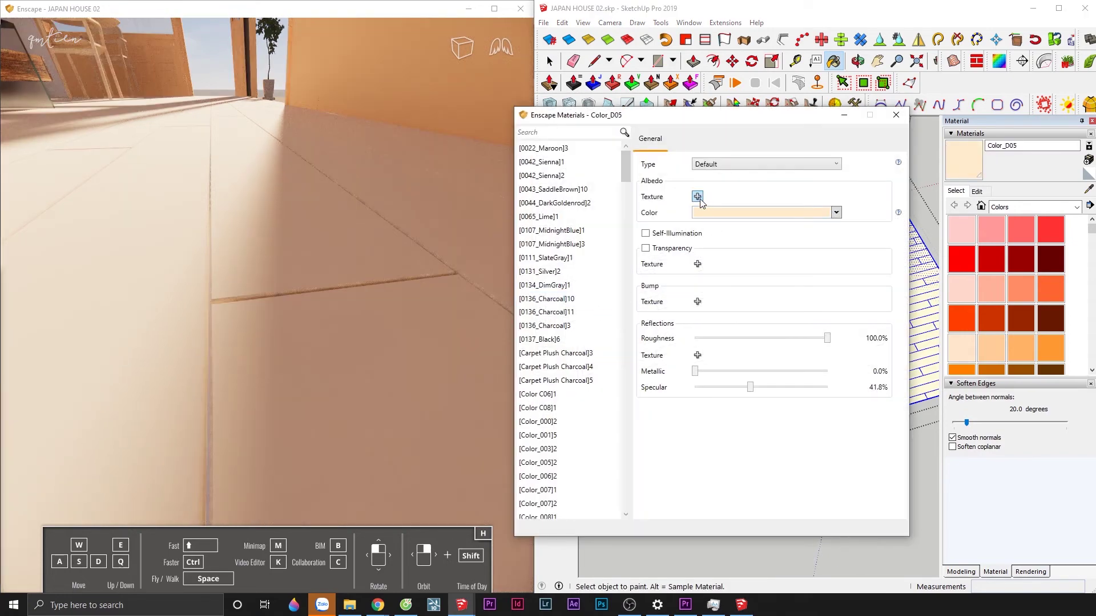
{"action": "left_click", "coordinate": [698, 197]}
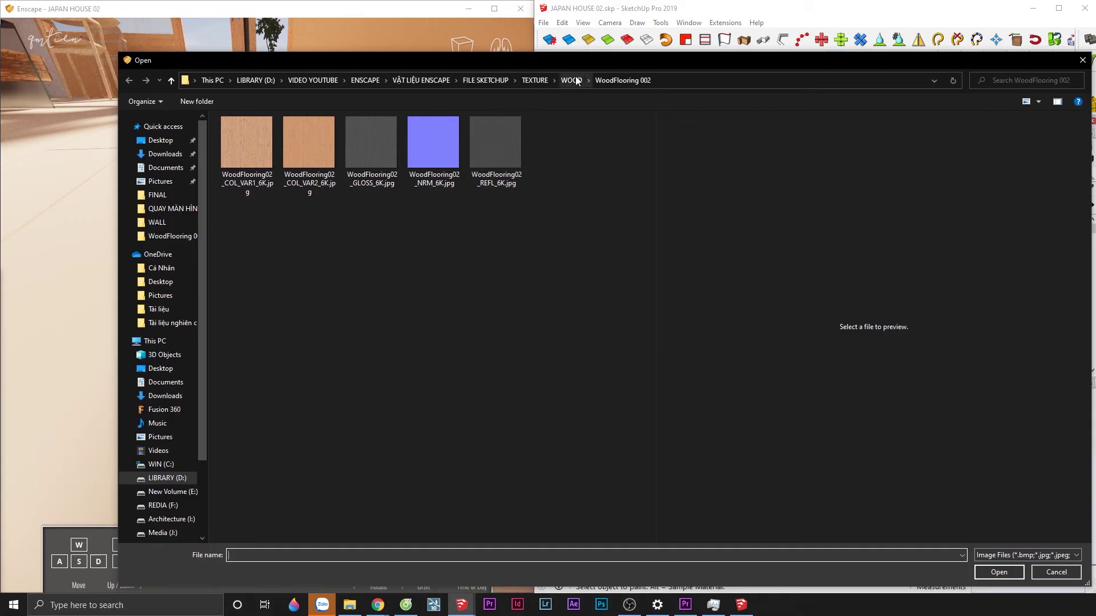
{"action": "left_click", "coordinate": [571, 80]}
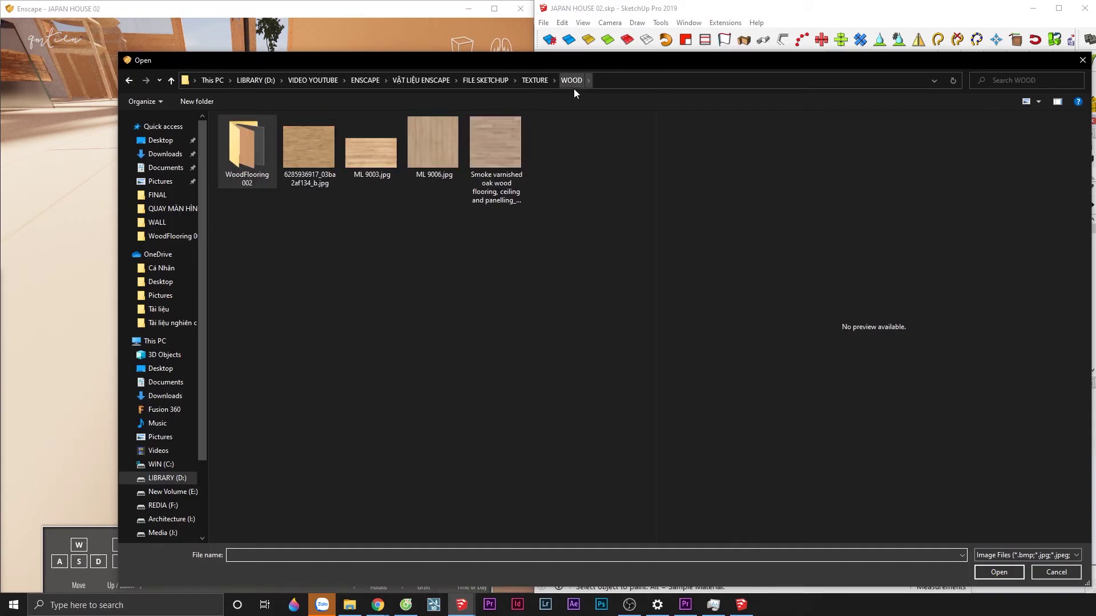
{"action": "left_click", "coordinate": [433, 159]}
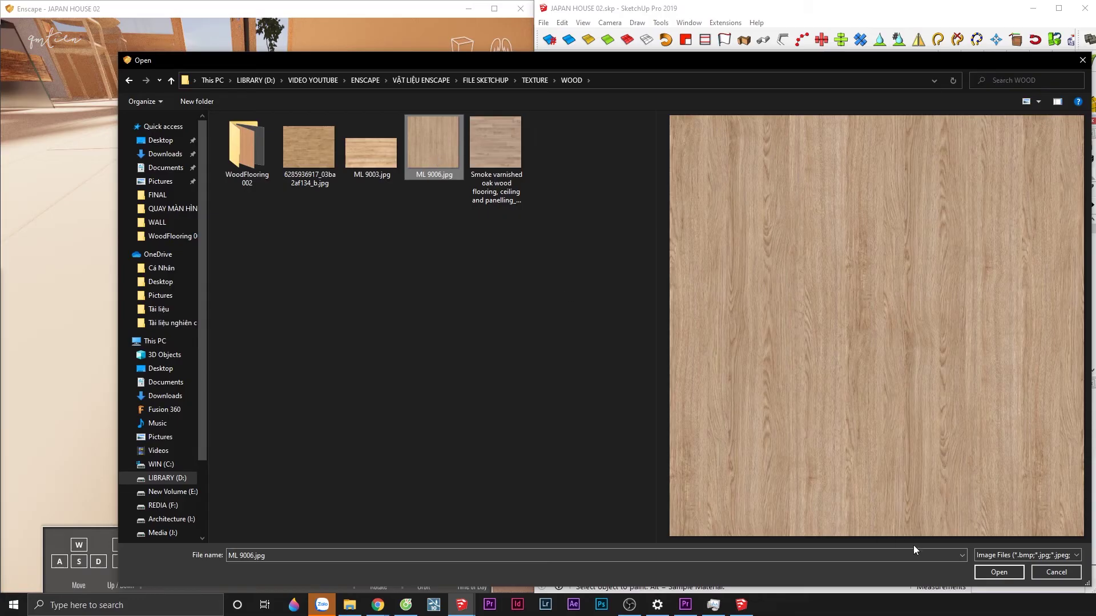
{"action": "key", "text": "Return"}
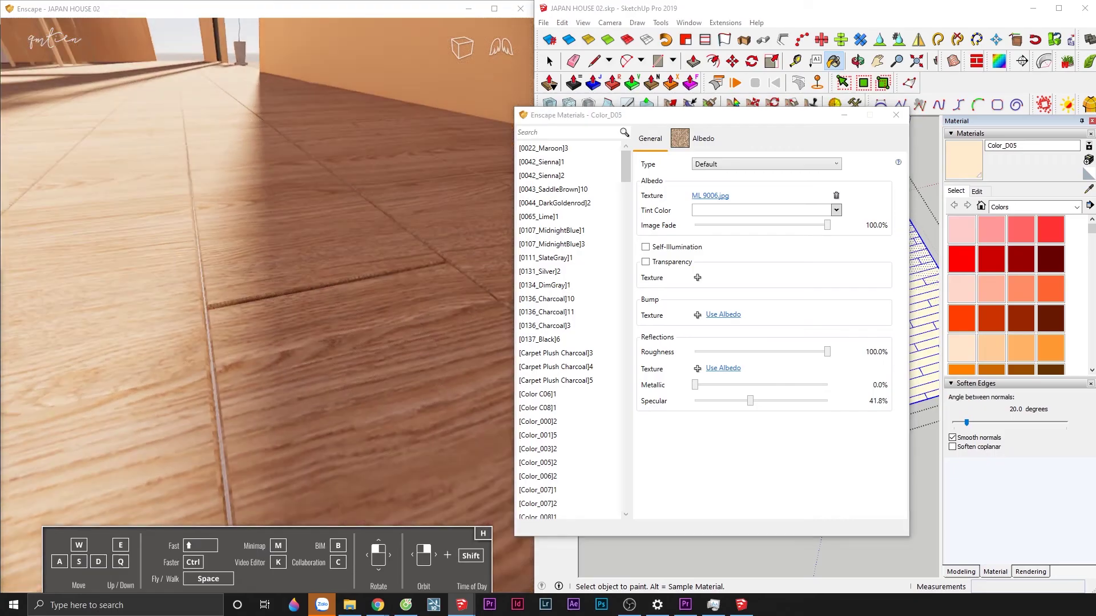
Orbit to the wood floor and shift the plank texture's position on it.
{"action": "mouse_move", "coordinate": [333, 318]}
{"action": "left_mouse_down"}
{"action": "mouse_move", "coordinate": [379, 362]}
{"action": "mouse_move", "coordinate": [319, 342]}
{"action": "left_mouse_up"}
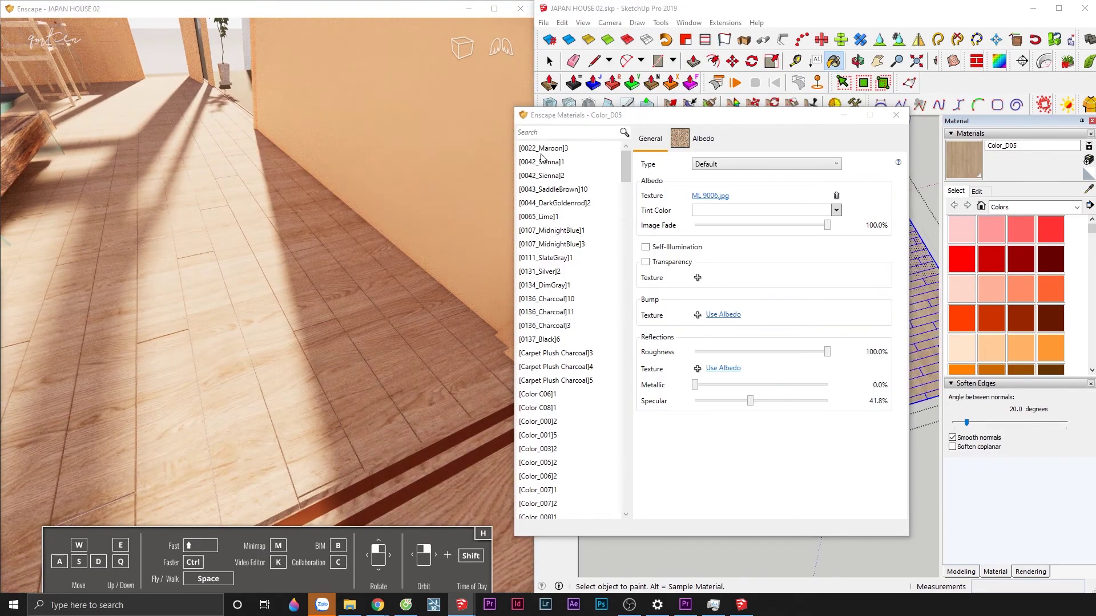
{"action": "left_click_drag", "start_coordinate": [611, 112], "coordinate": [287, 76]}
{"action": "left_click", "coordinate": [547, 57]}
{"action": "scroll", "coordinate": [802, 297], "scroll_direction": "up", "scroll_amount": 3}
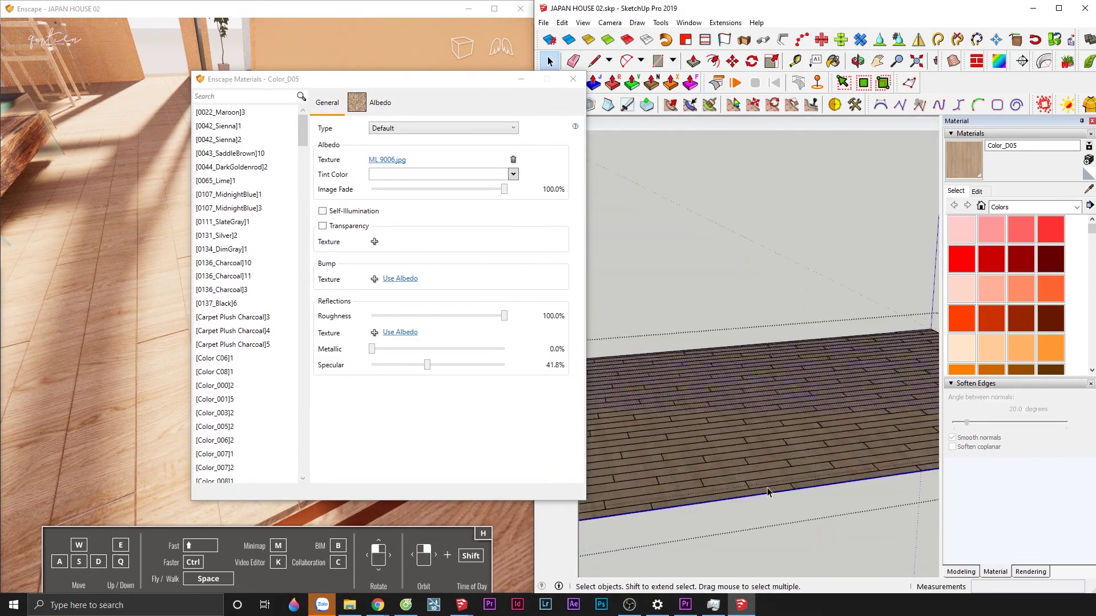
{"action": "middle_click_drag", "start_coordinate": [802, 297], "coordinate": [773, 437]}
{"action": "scroll", "coordinate": [773, 437], "scroll_direction": "down", "scroll_amount": 3}
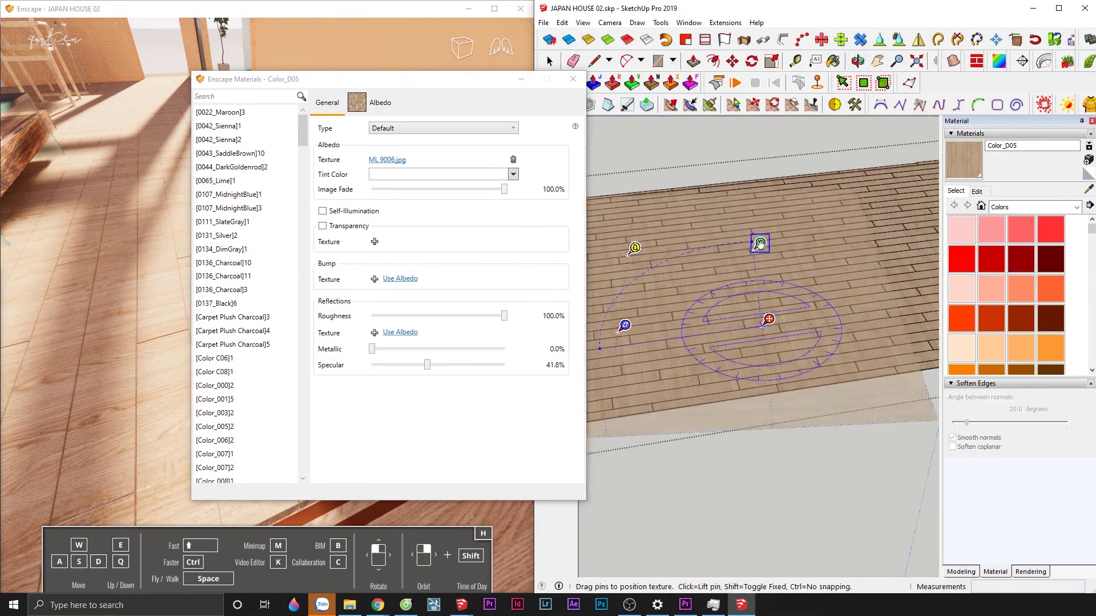
{"action": "key", "text": "space"}
{"action": "middle_click_drag", "start_coordinate": [729, 399], "coordinate": [766, 362]}
{"action": "left_click", "coordinate": [739, 331]}
{"action": "key", "text": "b"}
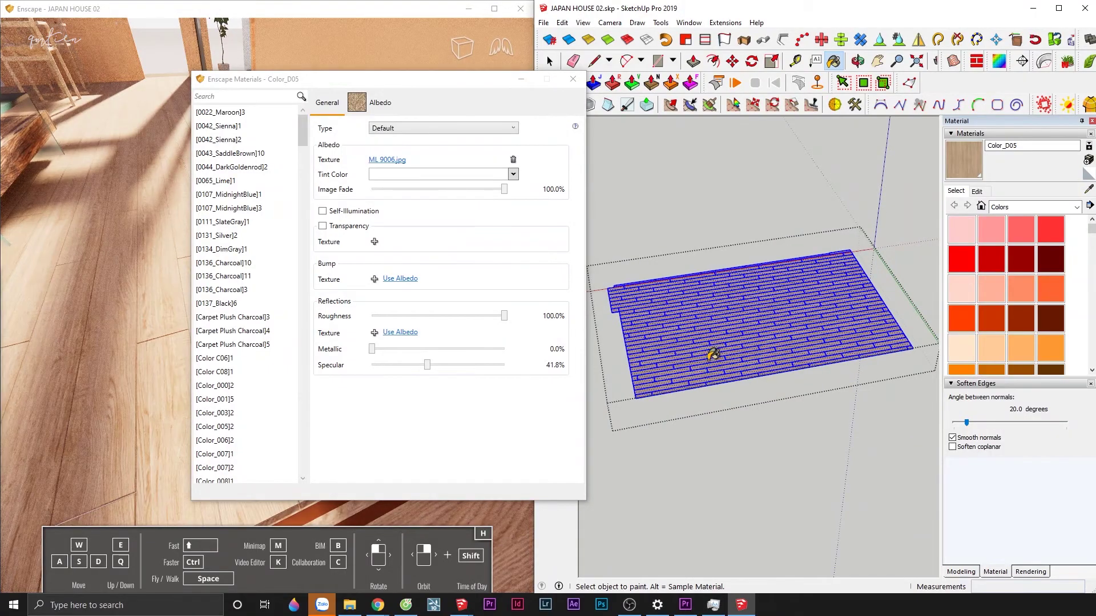
{"action": "left_click_drag", "start_coordinate": [477, 87], "coordinate": [716, 242]}
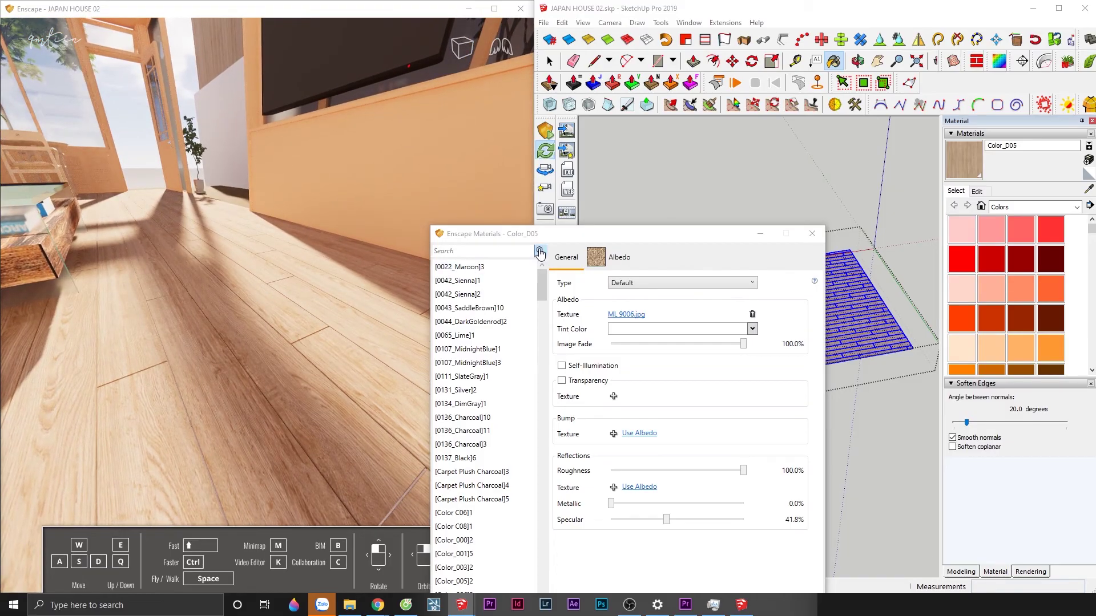
Reuse ML 9006.jpg as bump at -0.17, with roughness 40.6% and metallic 6.0%.
{"action": "mouse_move", "coordinate": [558, 237]}
{"action": "left_mouse_down"}
{"action": "mouse_move", "coordinate": [615, 124]}
{"action": "mouse_move", "coordinate": [637, 111]}
{"action": "left_mouse_up"}
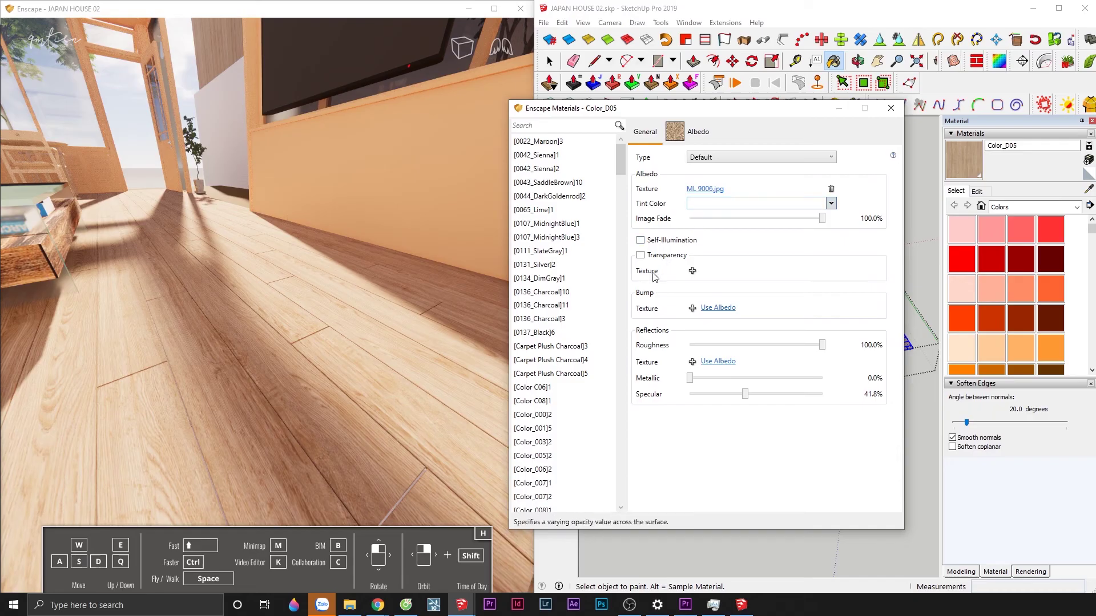
{"action": "left_click_drag", "start_coordinate": [257, 285], "coordinate": [371, 285]}
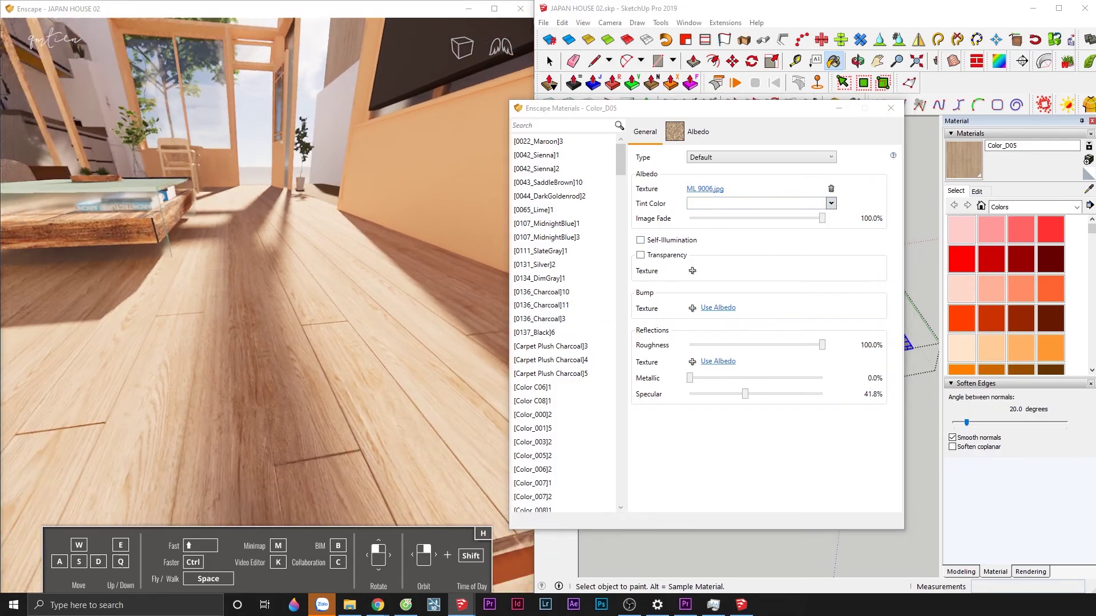
{"action": "left_click_drag", "start_coordinate": [319, 366], "coordinate": [387, 366]}
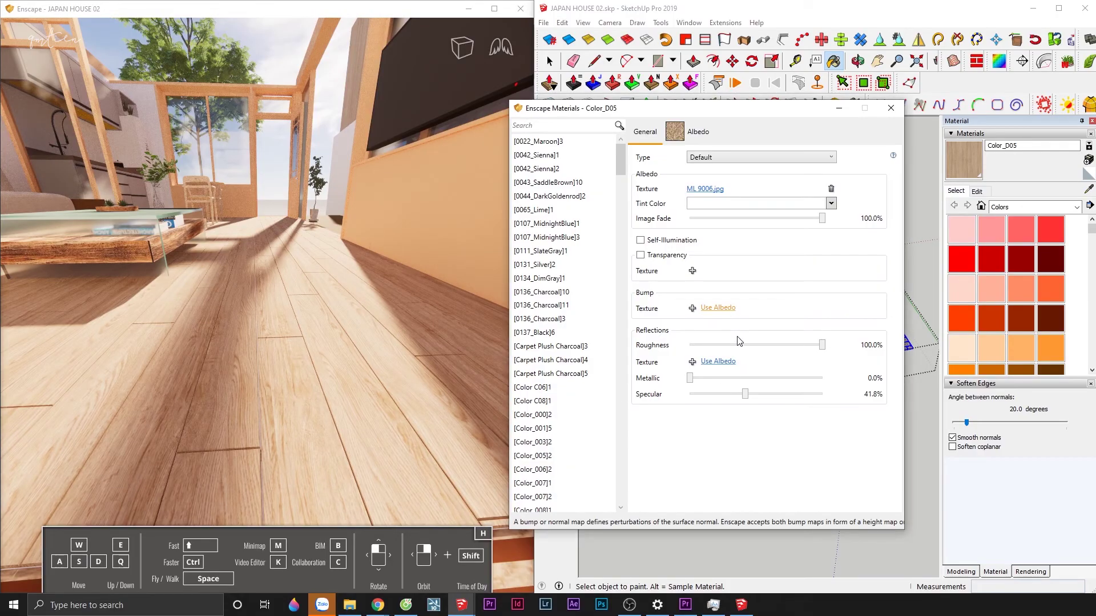
{"action": "left_click", "coordinate": [718, 307]}
{"action": "left_click_drag", "start_coordinate": [771, 345], "coordinate": [751, 345]}
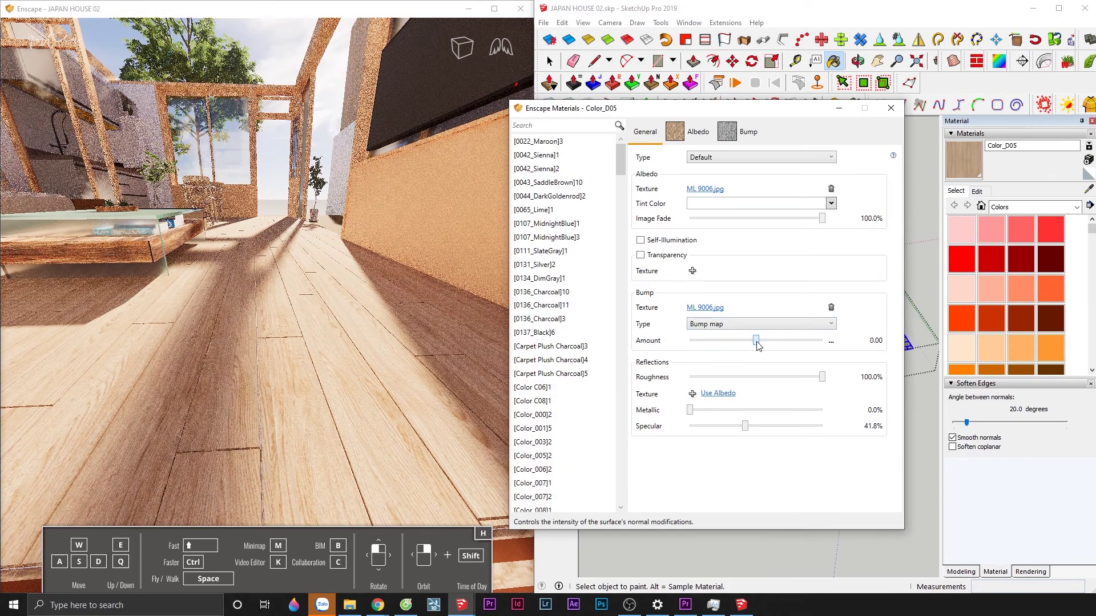
{"action": "mouse_move", "coordinate": [822, 377]}
{"action": "left_mouse_down"}
{"action": "mouse_move", "coordinate": [744, 378]}
{"action": "mouse_move", "coordinate": [749, 346]}
{"action": "left_mouse_up"}
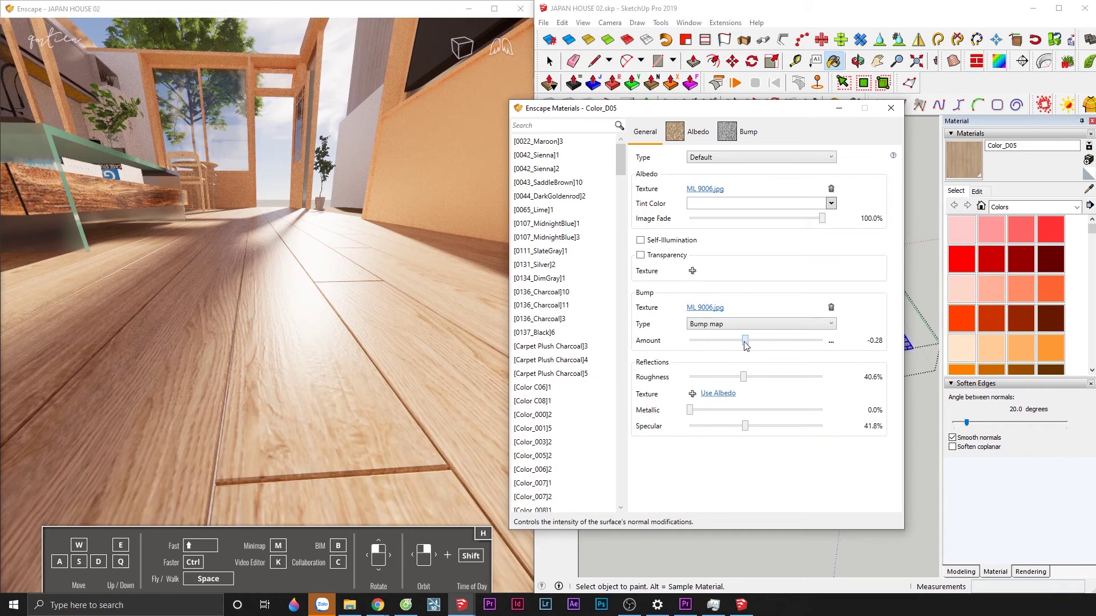
{"action": "mouse_move", "coordinate": [422, 256]}
{"action": "left_mouse_down"}
{"action": "mouse_move", "coordinate": [417, 370]}
{"action": "mouse_move", "coordinate": [395, 312]}
{"action": "left_mouse_up"}
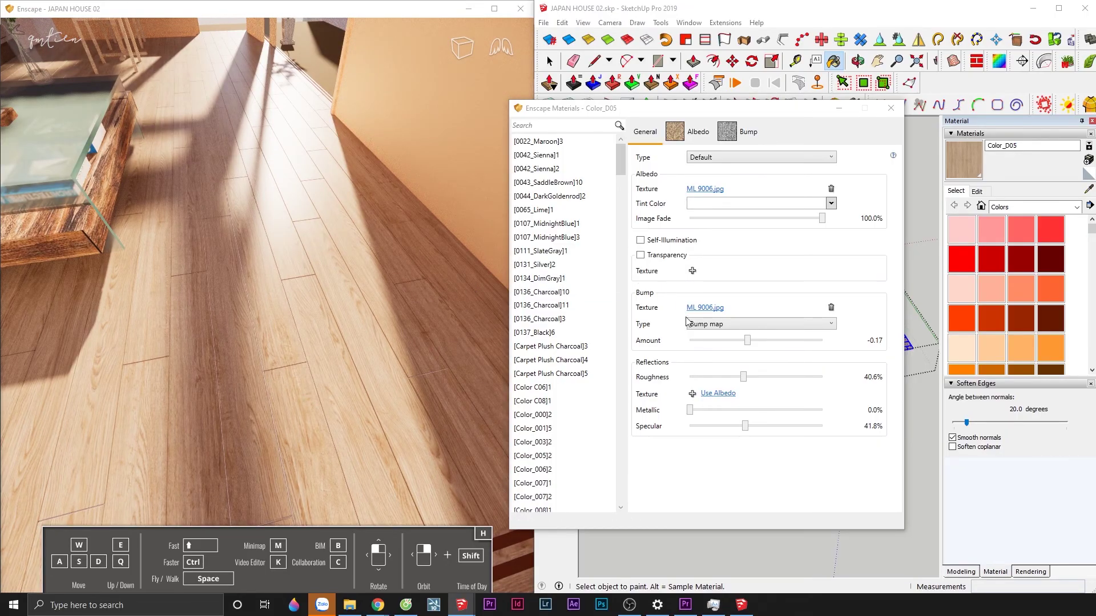
{"action": "left_click_drag", "start_coordinate": [426, 427], "coordinate": [402, 395]}
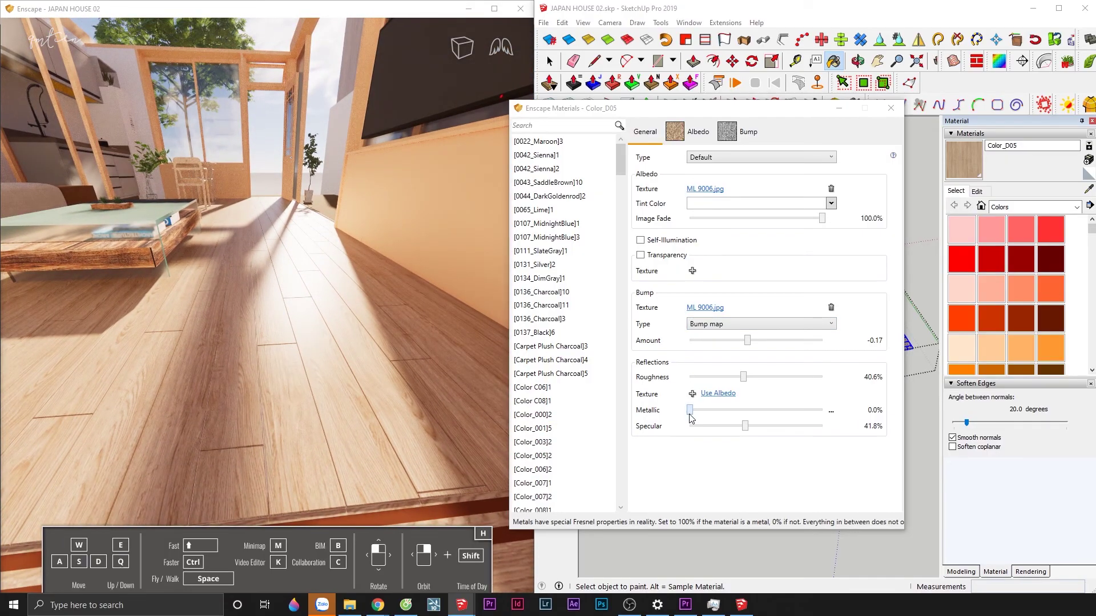
{"action": "left_click_drag", "start_coordinate": [689, 415], "coordinate": [697, 415]}
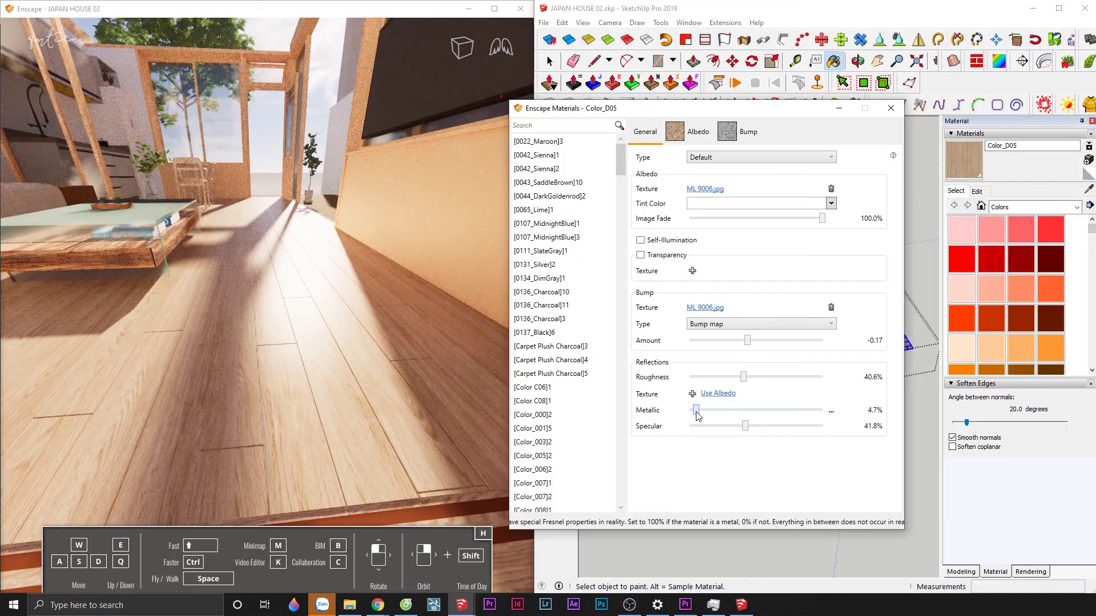
{"action": "key", "text": "q"}
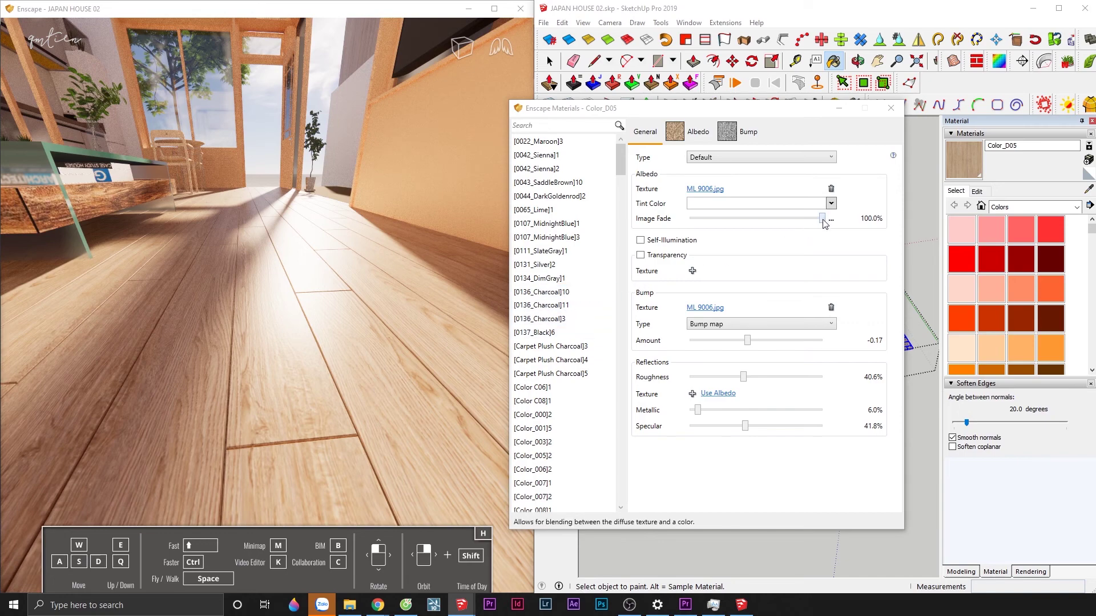
Fade the wood image to 75.5% over a tan base colour.
{"action": "left_click_drag", "start_coordinate": [823, 219], "coordinate": [794, 219]}
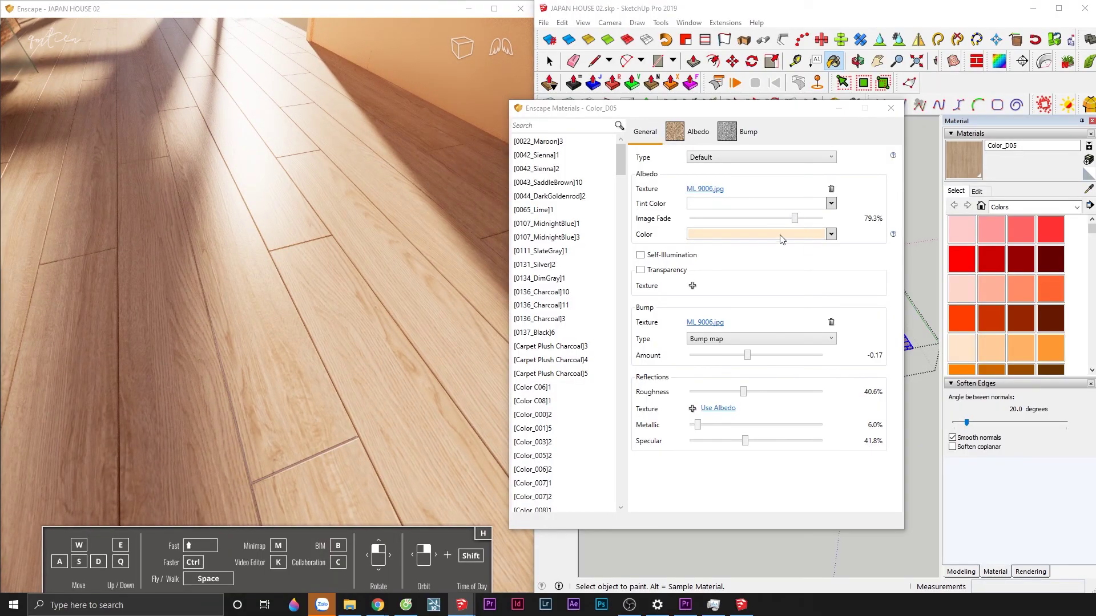
{"action": "left_click_drag", "start_coordinate": [781, 238], "coordinate": [772, 258]}
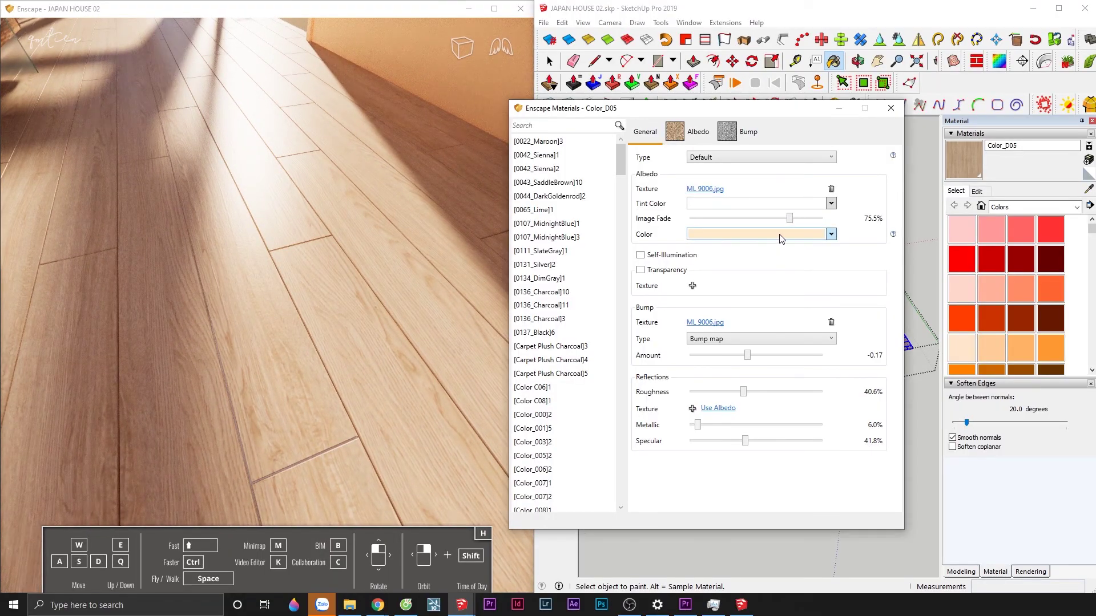
{"action": "left_click", "coordinate": [831, 235]}
{"action": "left_click", "coordinate": [749, 250]}
{"action": "left_click", "coordinate": [733, 268]}
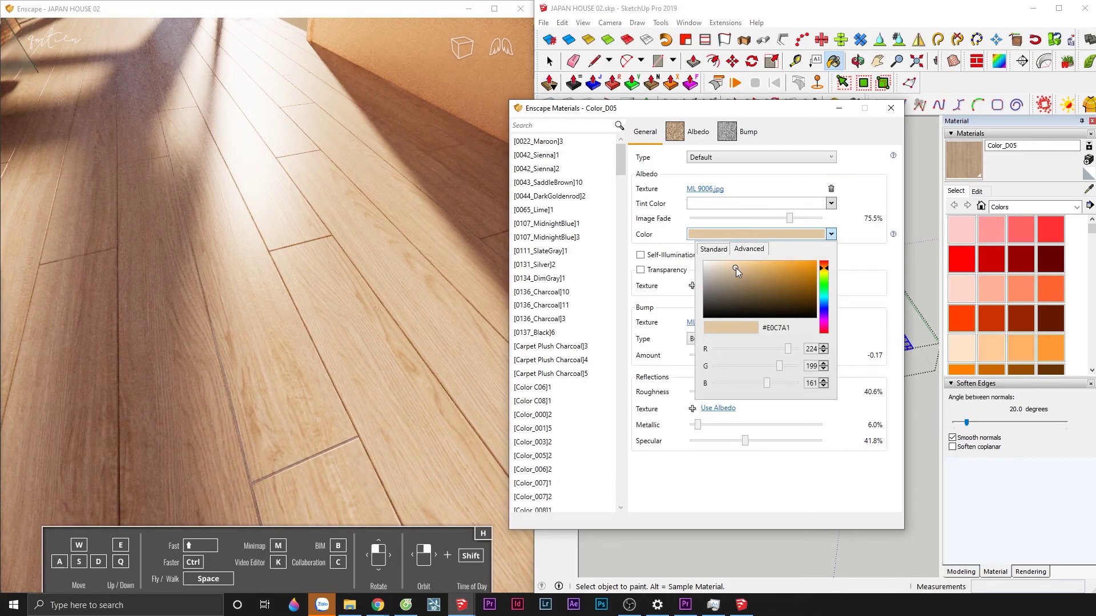
{"action": "left_click", "coordinate": [841, 224]}
Set the floor's bump amount to -0.31 and roughness to 34.6%.
{"action": "left_click_drag", "start_coordinate": [422, 235], "coordinate": [426, 268]}
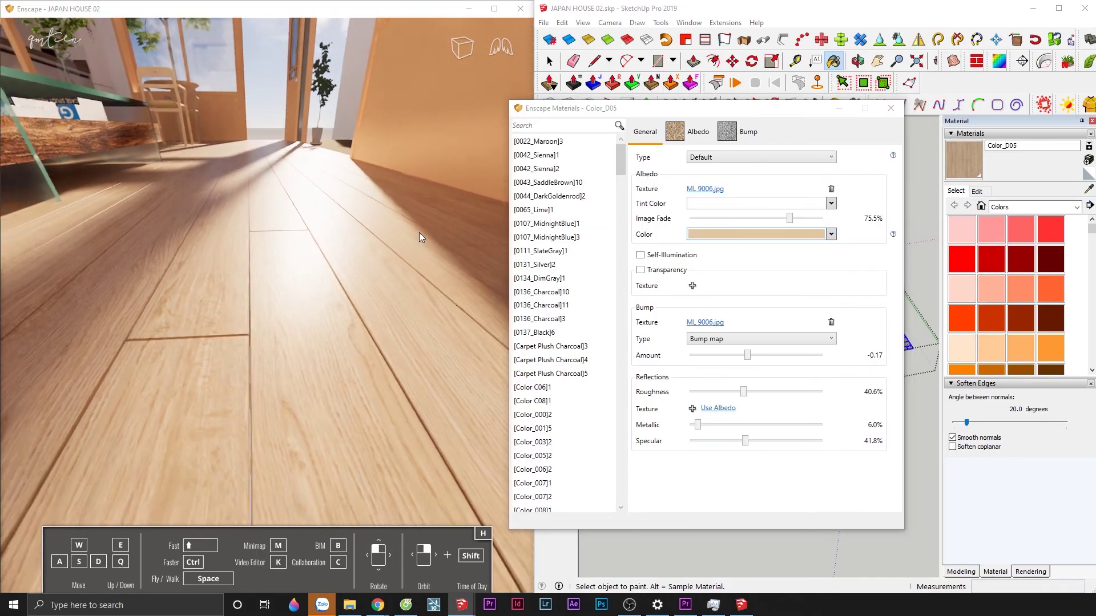
{"action": "left_click_drag", "start_coordinate": [748, 355], "coordinate": [735, 393]}
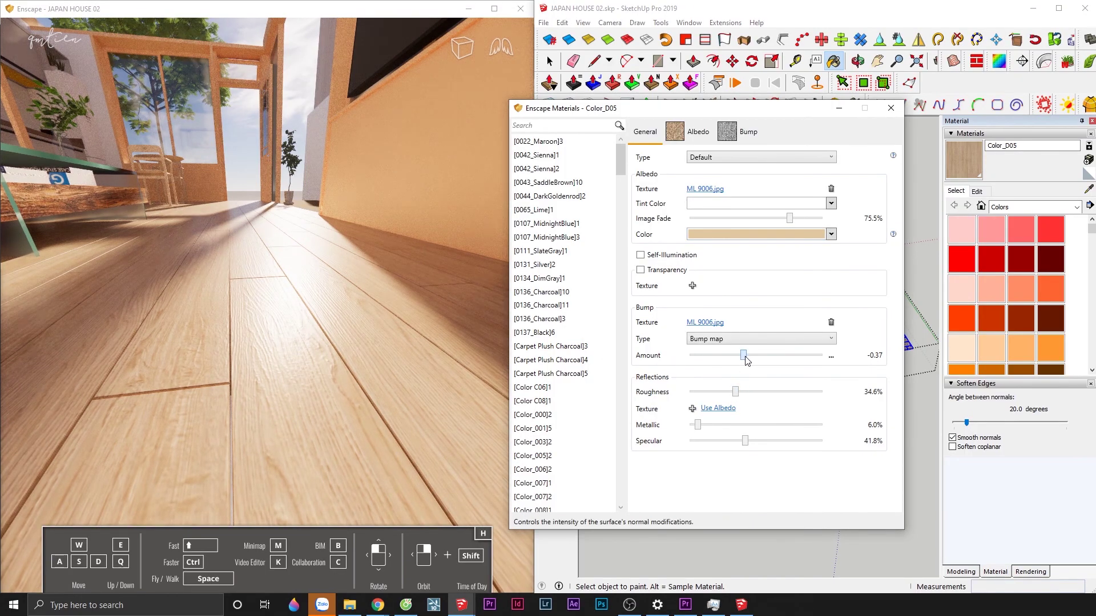
{"action": "left_click_drag", "start_coordinate": [743, 355], "coordinate": [745, 355]}
{"action": "mouse_move", "coordinate": [399, 285]}
{"action": "left_mouse_down"}
{"action": "mouse_move", "coordinate": [434, 309]}
{"action": "mouse_move", "coordinate": [368, 350]}
{"action": "left_mouse_up"}
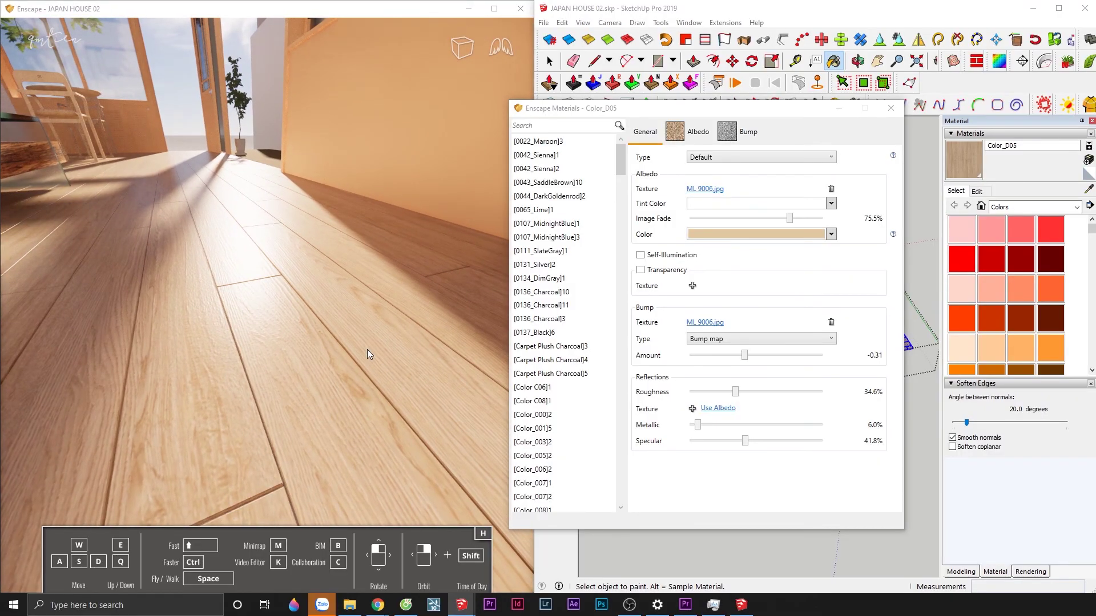